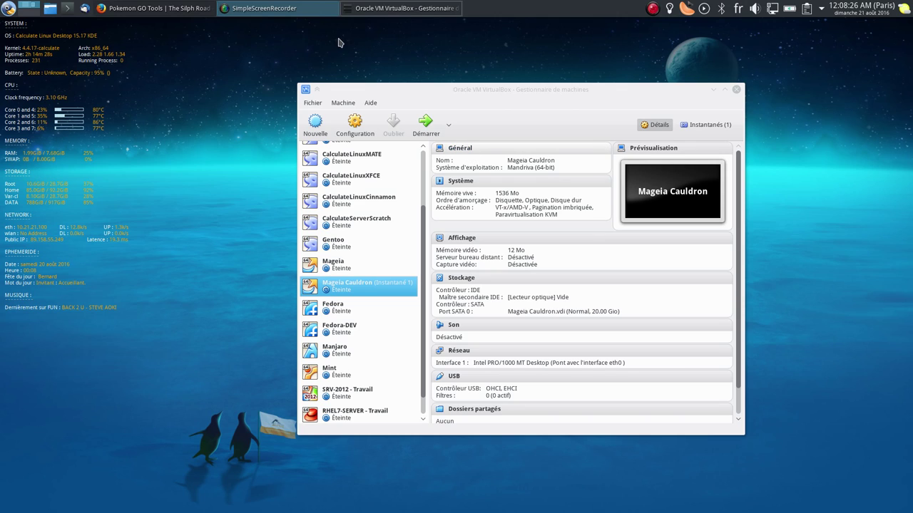
# Step: Switch to Firefox and open the video "Sortie de la Mageia6 sta1 (Béta?) Qu'est-ce que ça donne ?" from the Linuxtricks YouTube channel in a new tab
pyautogui.click(158, 8)
pyautogui.click(714, 49)
pyautogui.click(298, 314)
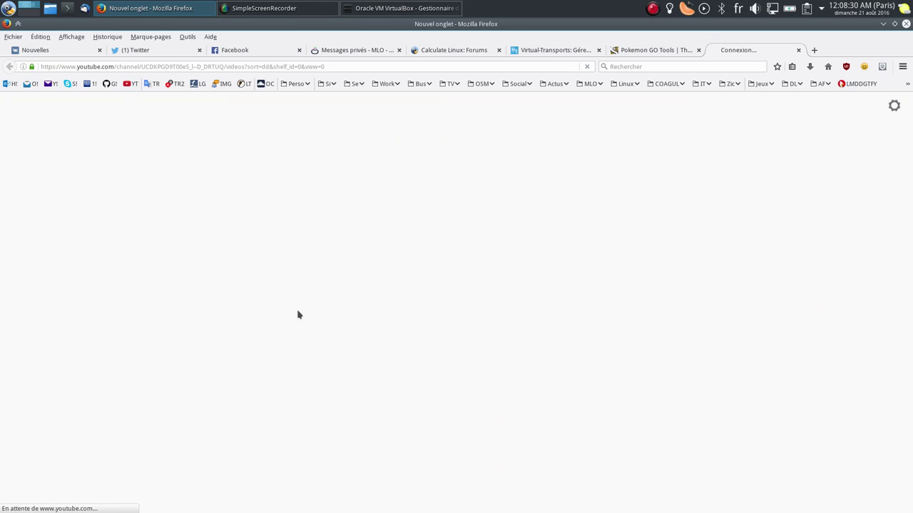
pyautogui.scroll(-5, 350, 356)
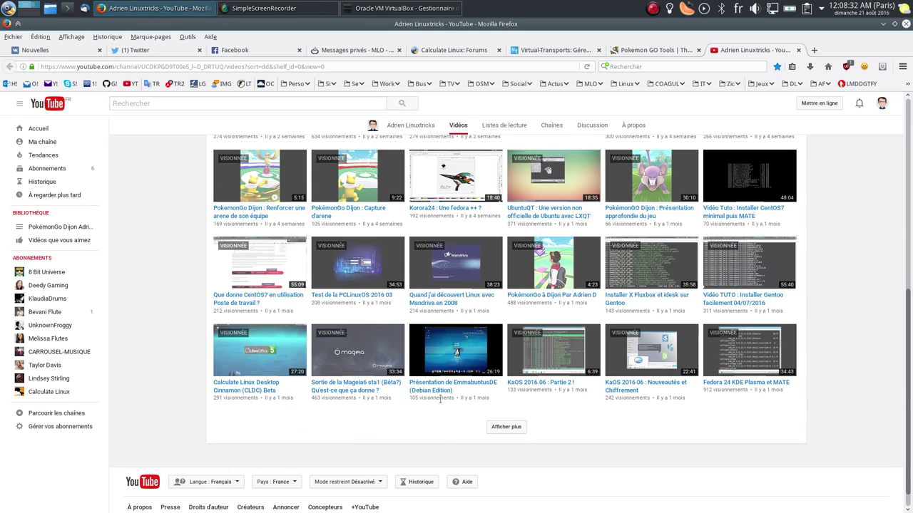
pyautogui.click(370, 389)
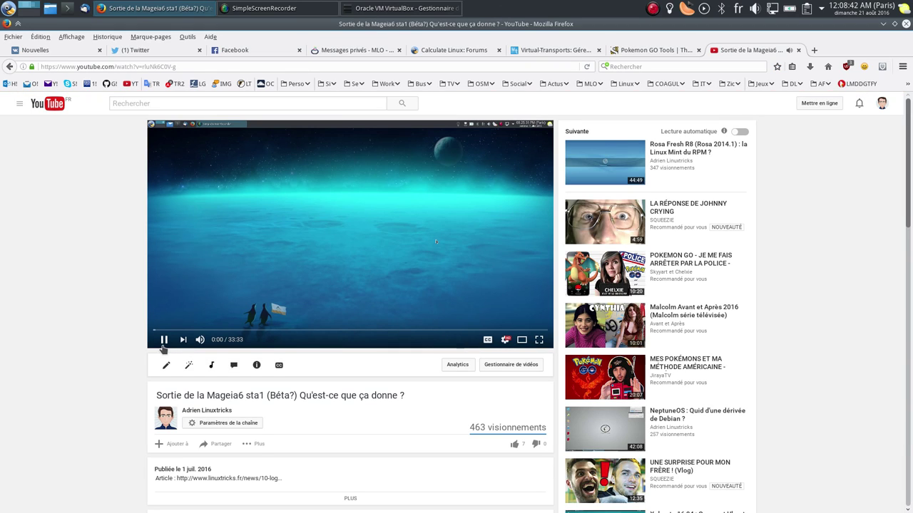
# Step: Open the Linuxtricks article linked in the video description and read through it, highlighting the sentence about "STA1"
pyautogui.scroll(-3, 129, 375)
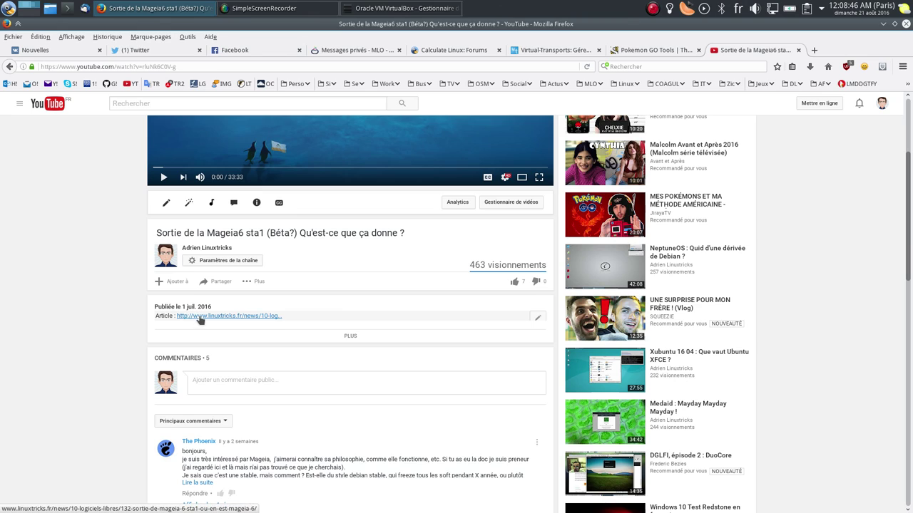
pyautogui.click(198, 318)
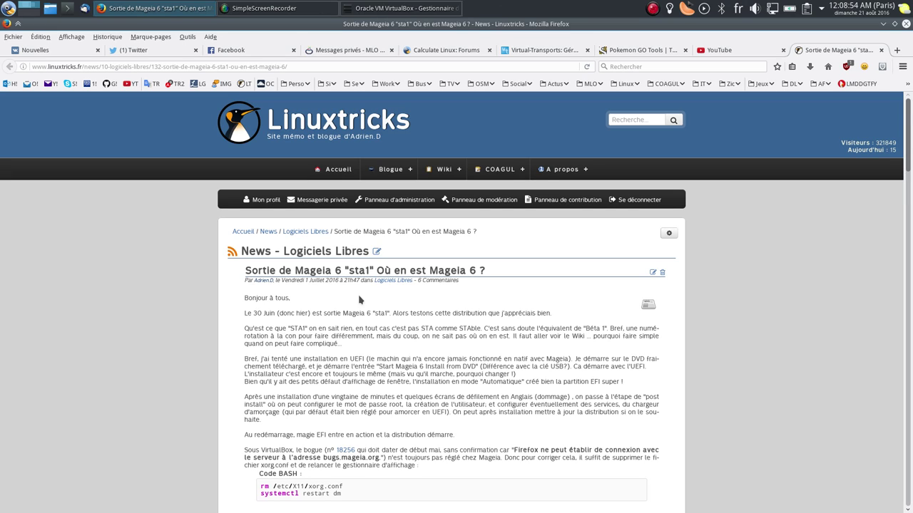
pyautogui.scroll(-10, 493, 204)
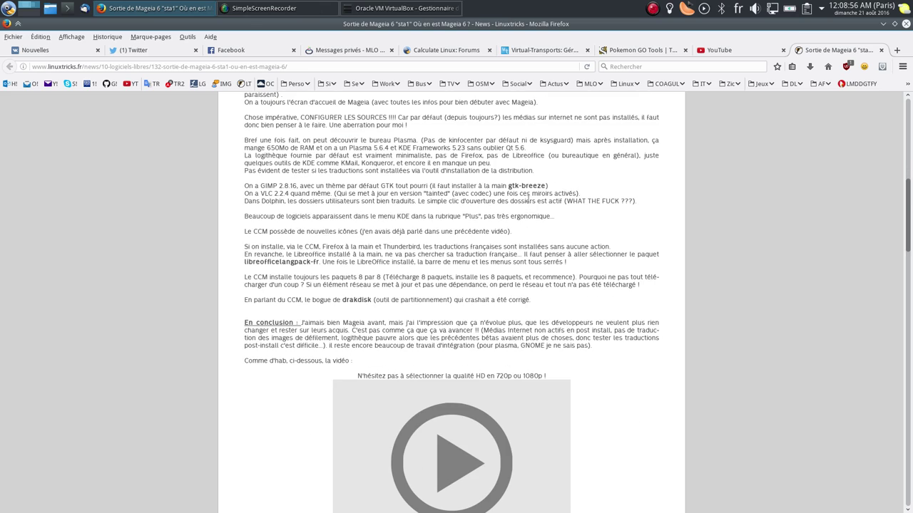
pyautogui.scroll(3, 636, 217)
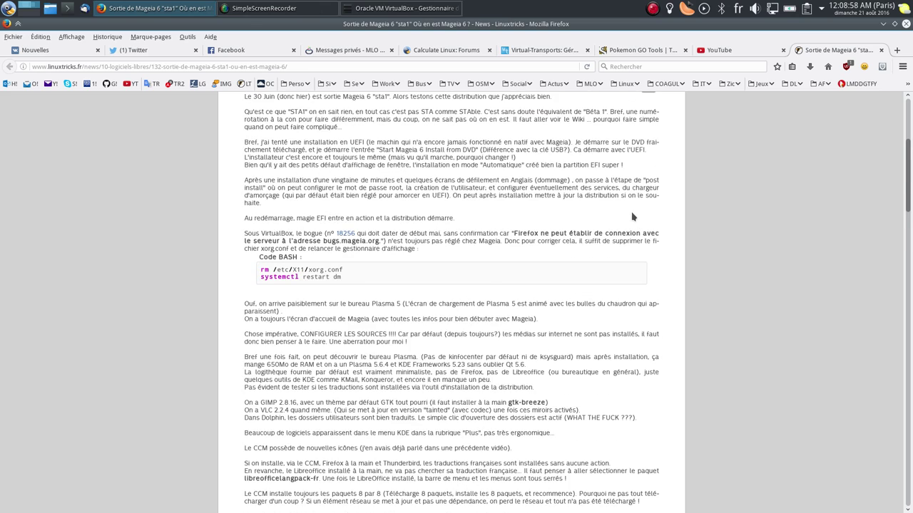
pyautogui.scroll(7, 625, 215)
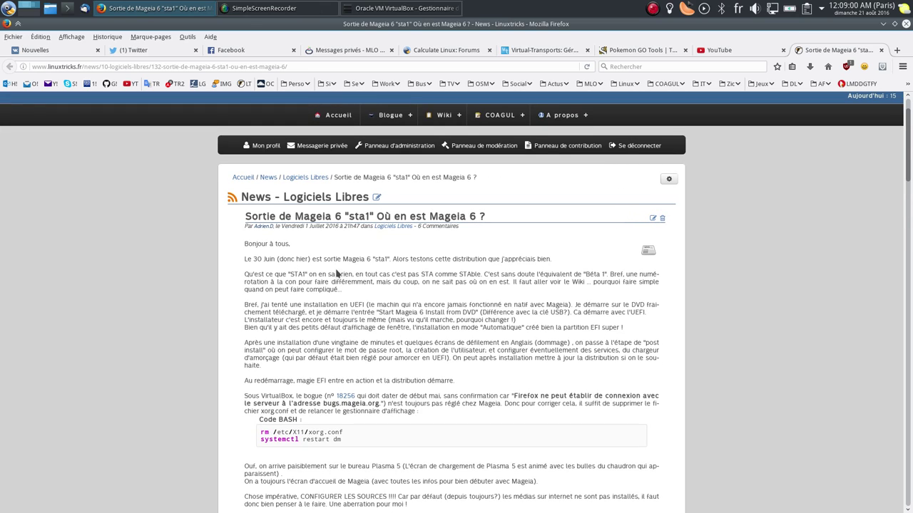
pyautogui.tripleClick(289, 273)
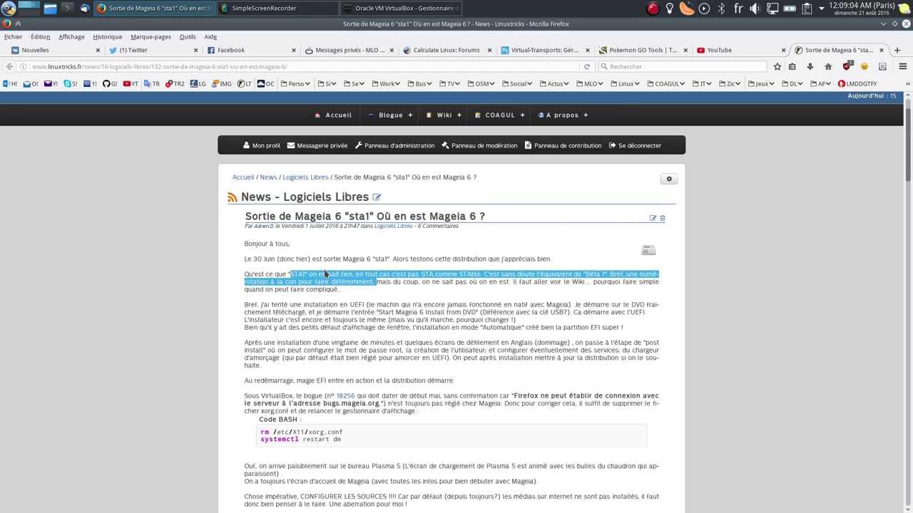
pyautogui.click(276, 276)
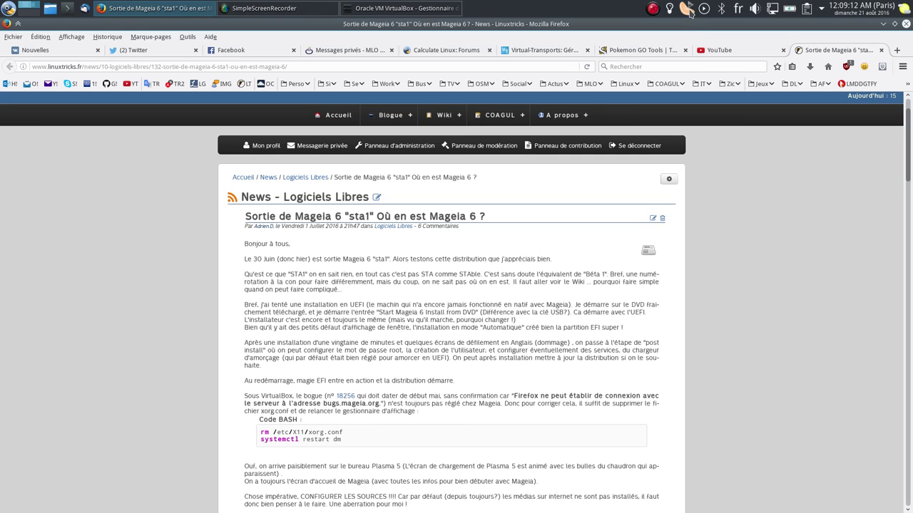
# Step: Switch to VirtualBox, view the details of the Mageia and Mageia Cauldron machines, and return to the article in Firefox
pyautogui.moveTo(419, 121)
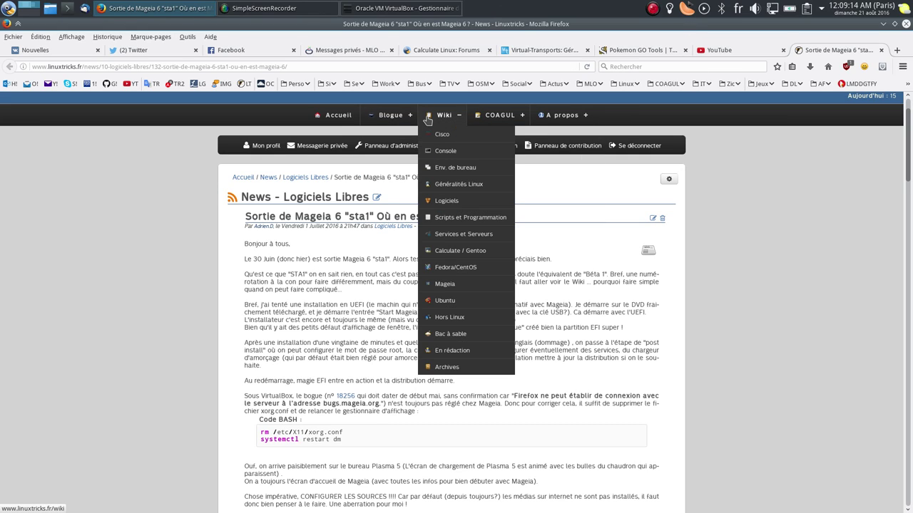
pyautogui.click(400, 8)
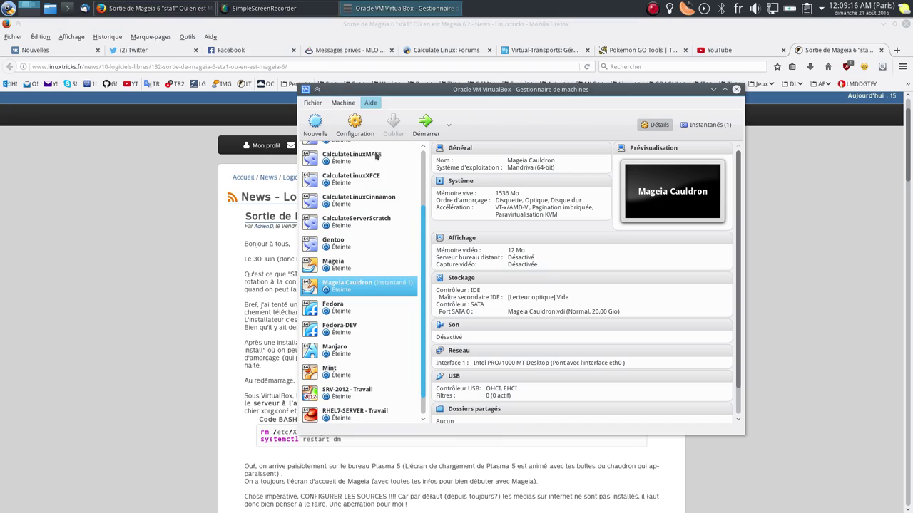
pyautogui.click(355, 269)
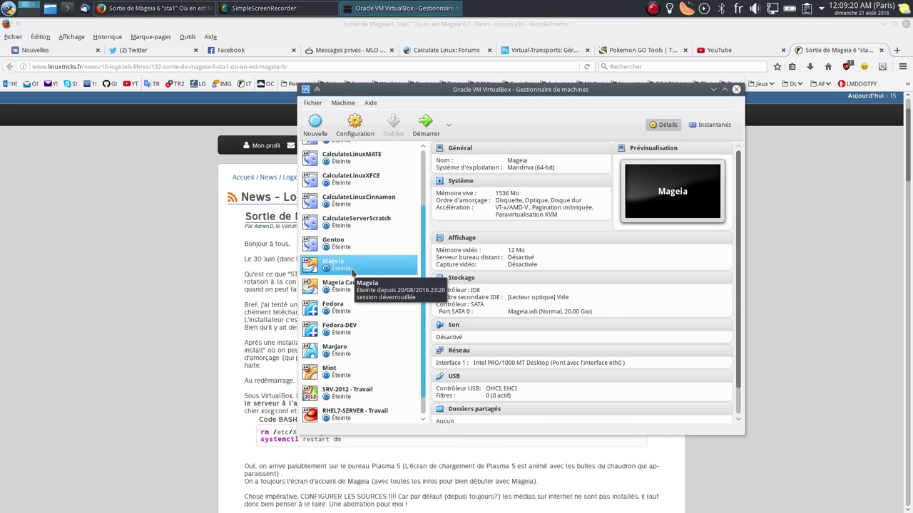
pyautogui.click(349, 291)
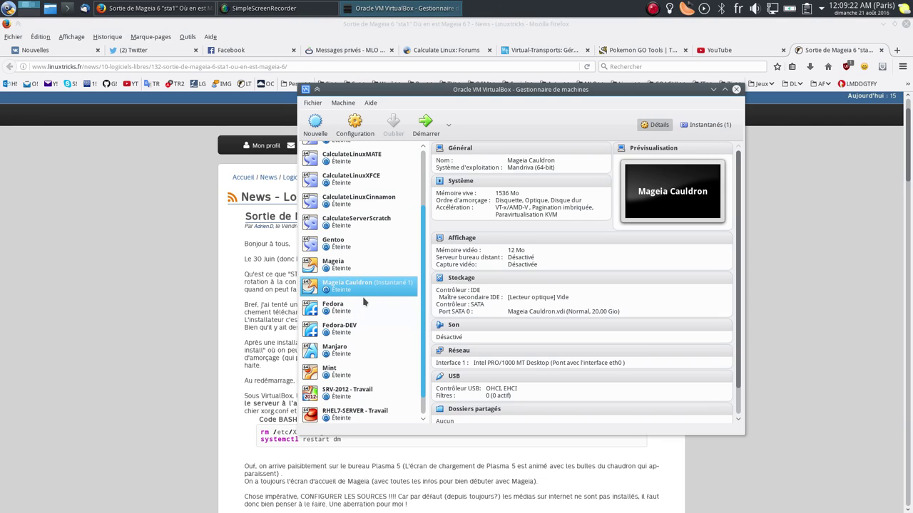
pyautogui.click(100, 274)
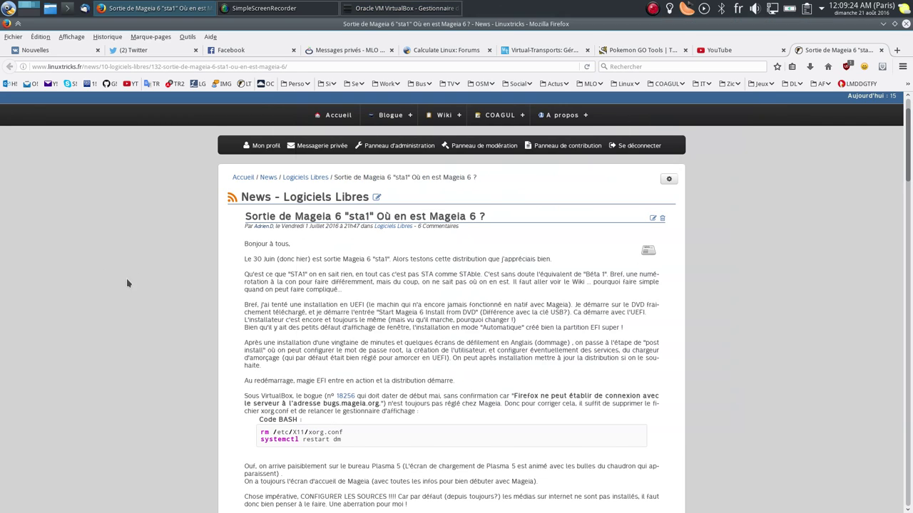
# Step: Open the "Upgrader Mageia" article in the wiki's Mageia category, at the section on moving from a stable version to Cauldron
pyautogui.moveTo(444, 115)
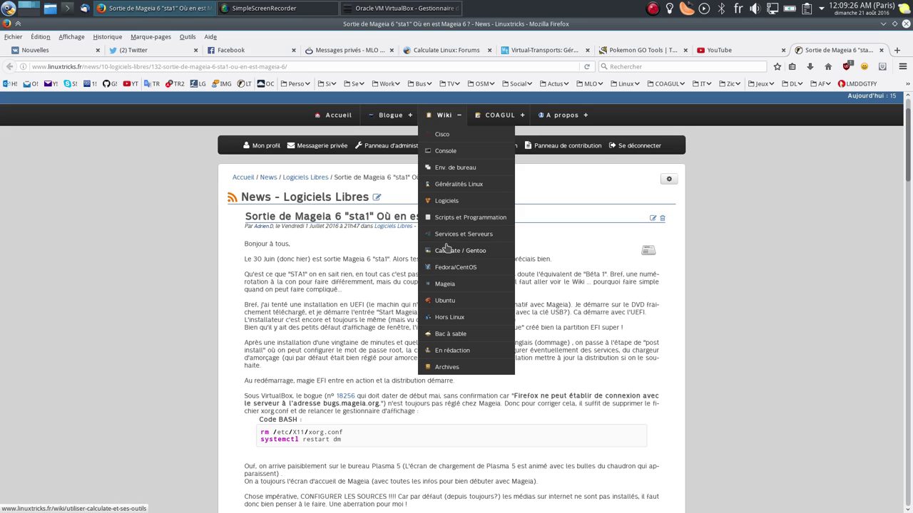
pyautogui.click(444, 285)
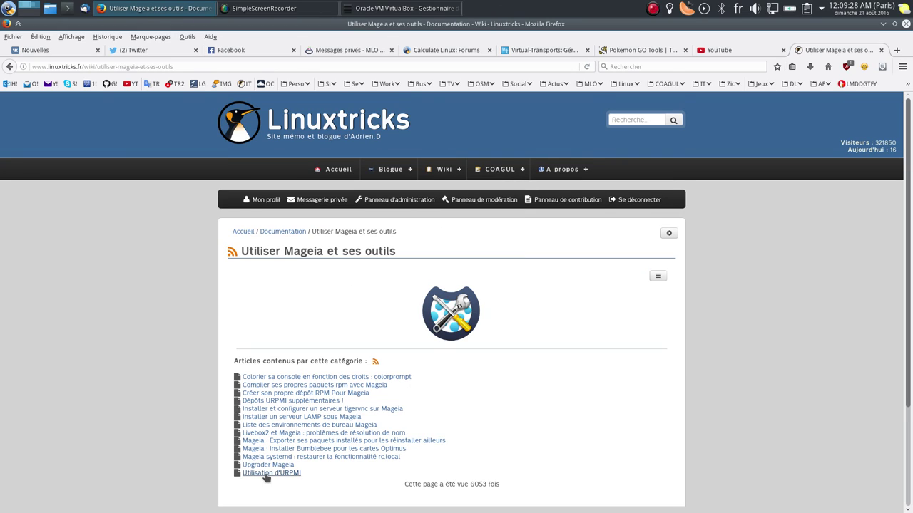
pyautogui.click(268, 465)
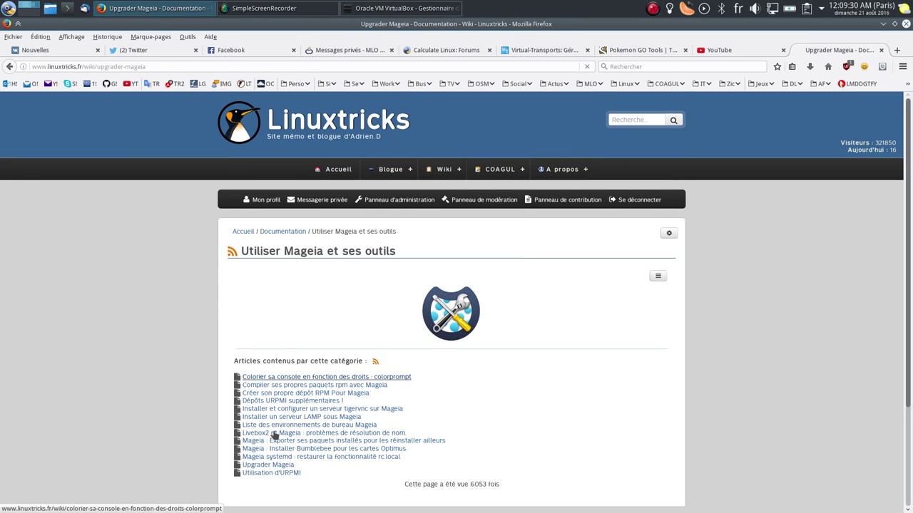
pyautogui.click(283, 385)
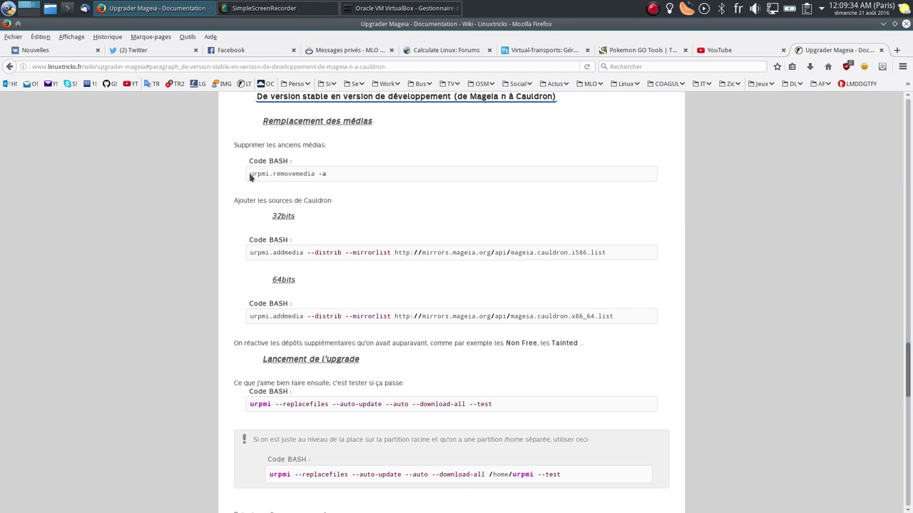
# Step: Enlarge the wiki page by four zoom levels and highlight the command urpmi.removemedia -a
pyautogui.hotkey('ctrl', '+')
pyautogui.hotkey('ctrl', '+')
pyautogui.hotkey('ctrl', '+')
pyautogui.hotkey('ctrl', '+')
pyautogui.moveTo(149, 276); pyautogui.dragTo(269, 284)
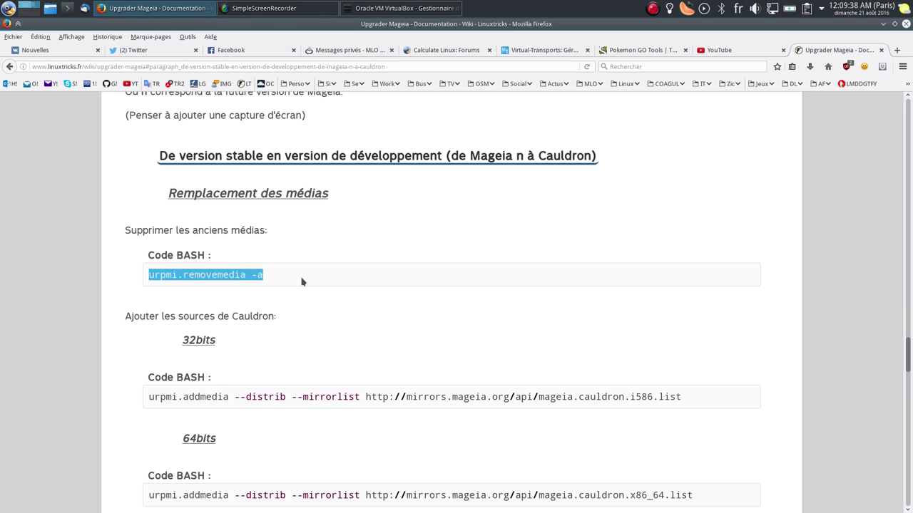
# Step: Highlight the 64-bit Cauldron urpmi.addmedia command, followed by the upgrade command urpmi --replacefiles --auto-update --auto --download-all
pyautogui.scroll(-3, 301, 276)
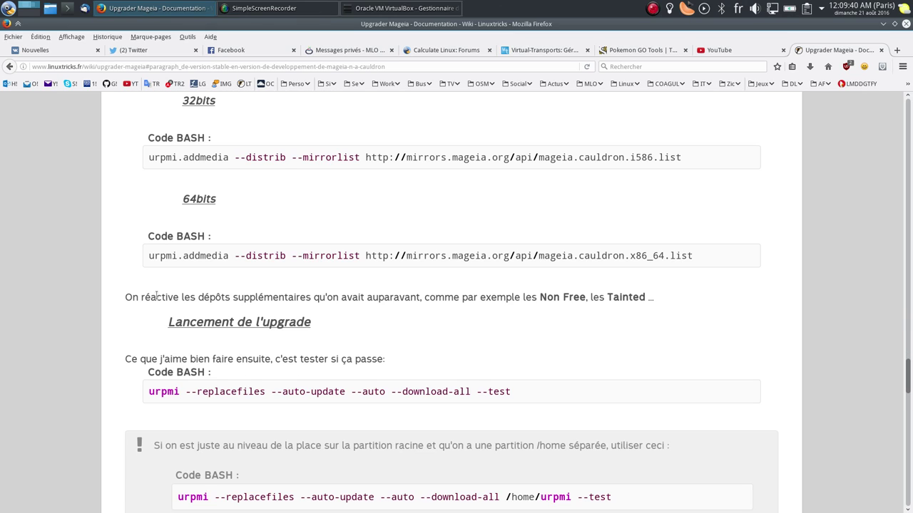
pyautogui.moveTo(149, 255); pyautogui.dragTo(722, 261)
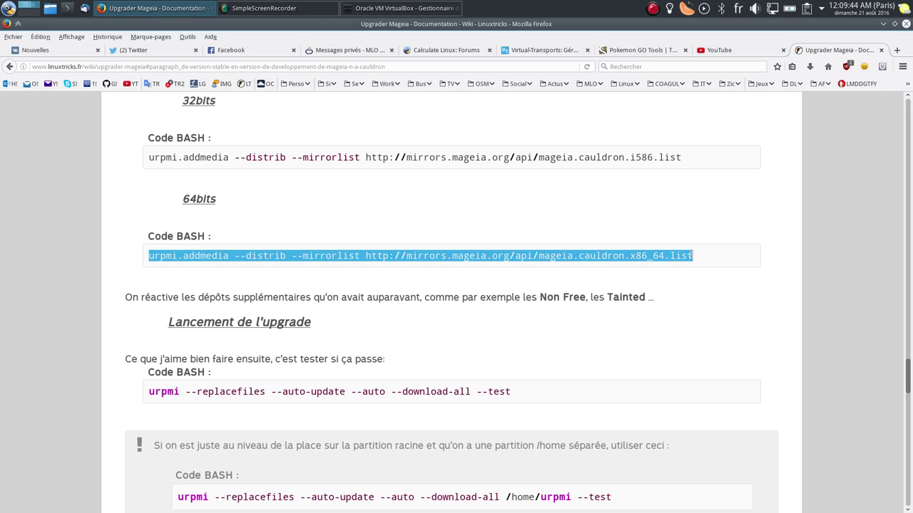
pyautogui.scroll(-3, 310, 281)
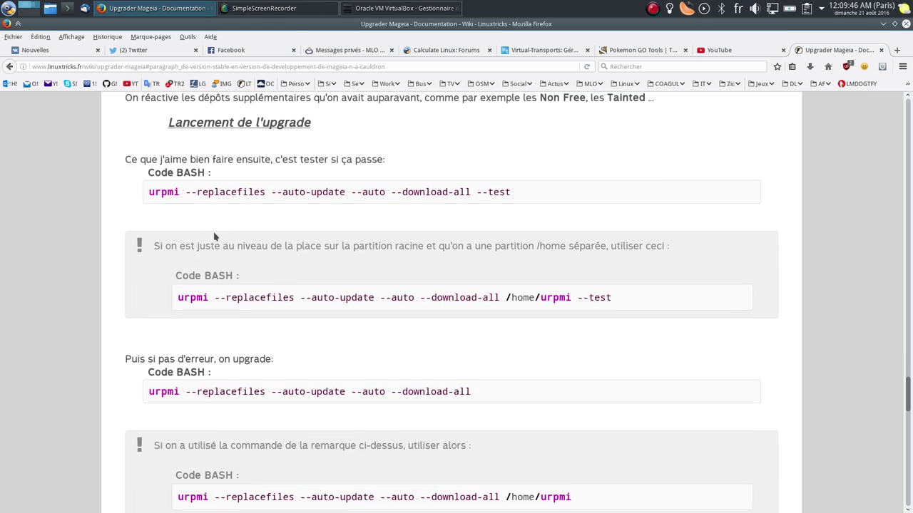
pyautogui.scroll(-2, 151, 292)
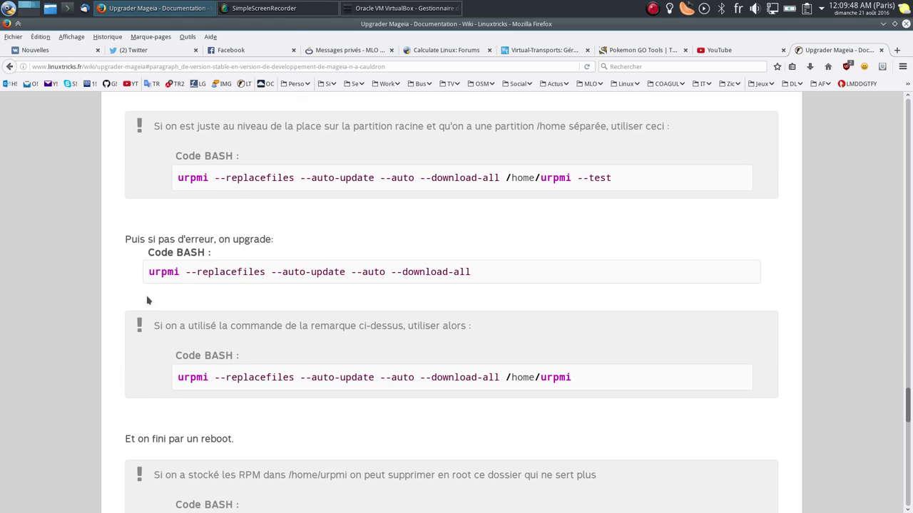
pyautogui.moveTo(150, 272); pyautogui.dragTo(532, 274)
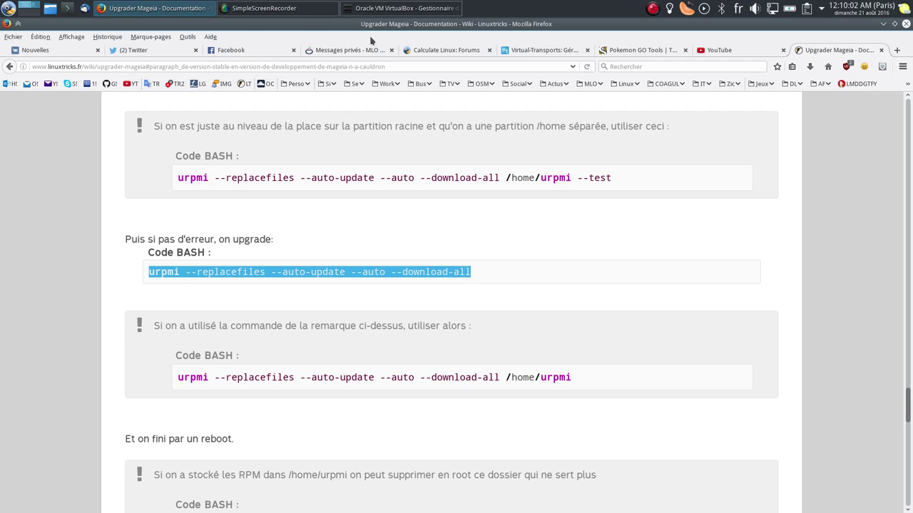
# Step: Start the Mageia Cauldron virtual machine in VirtualBox and log in to the Plasma session with the account password
pyautogui.click(393, 10)
pyautogui.click(421, 125)
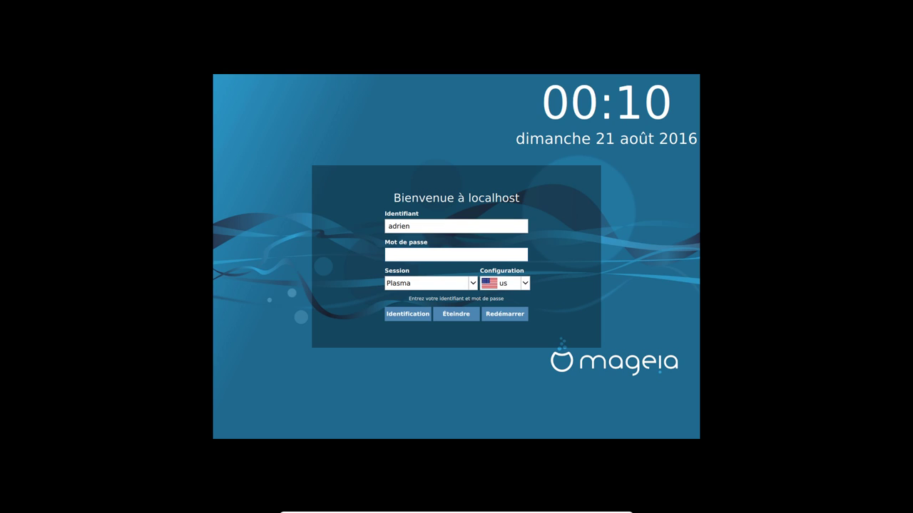
pyautogui.write('********')
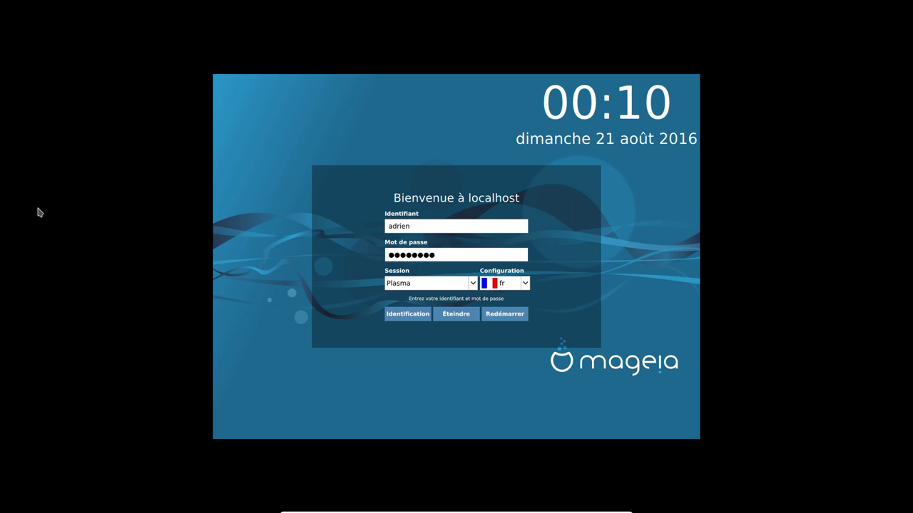
pyautogui.click(473, 283)
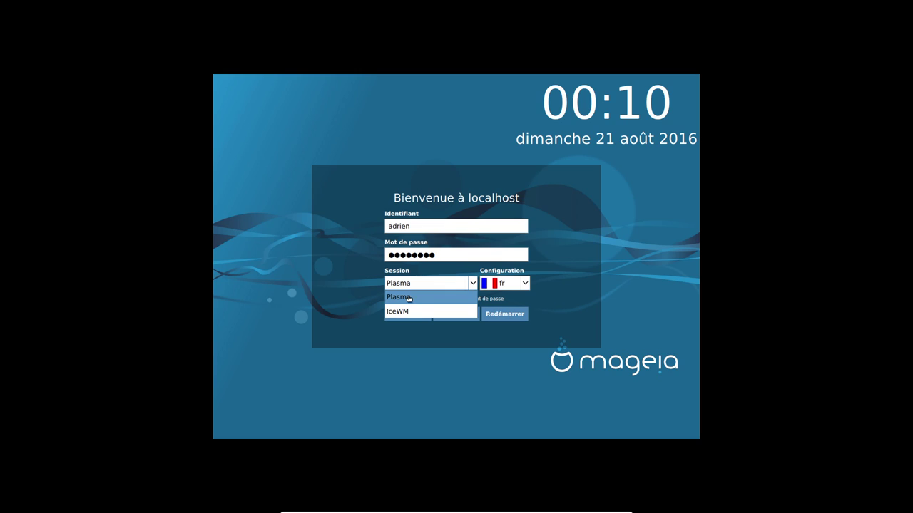
pyautogui.click(408, 298)
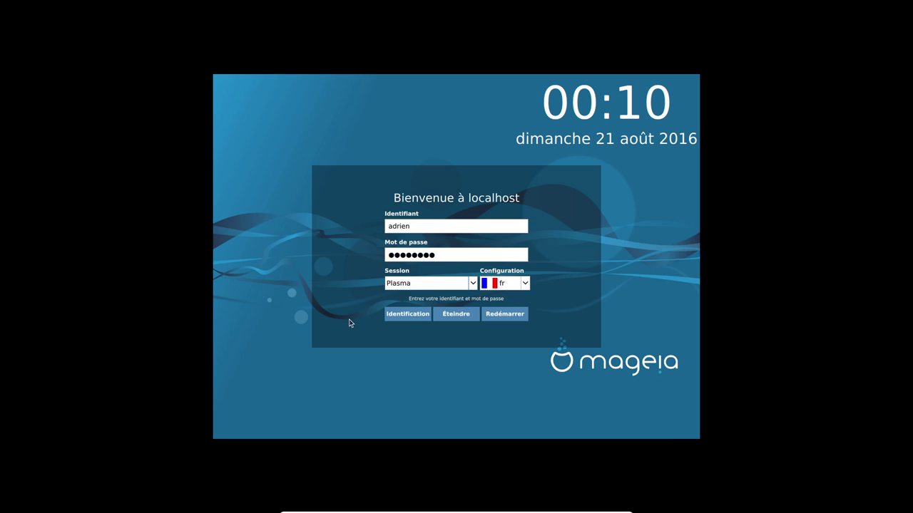
pyautogui.click(428, 254)
pyautogui.press('Return')
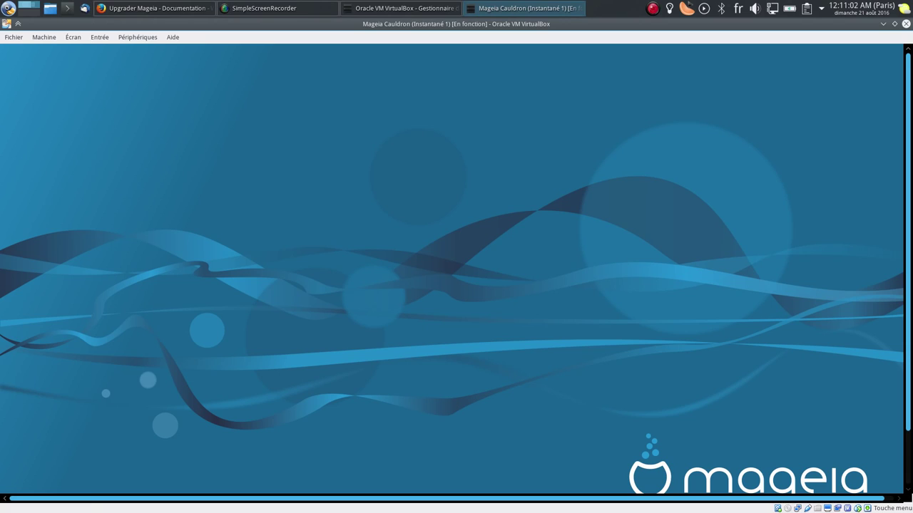
# Step: Return to the "Sortie de Mageia 6 sta1" article through Firefox's page history, and switch back to the Mageia Cauldron virtual machine
pyautogui.click(153, 8)
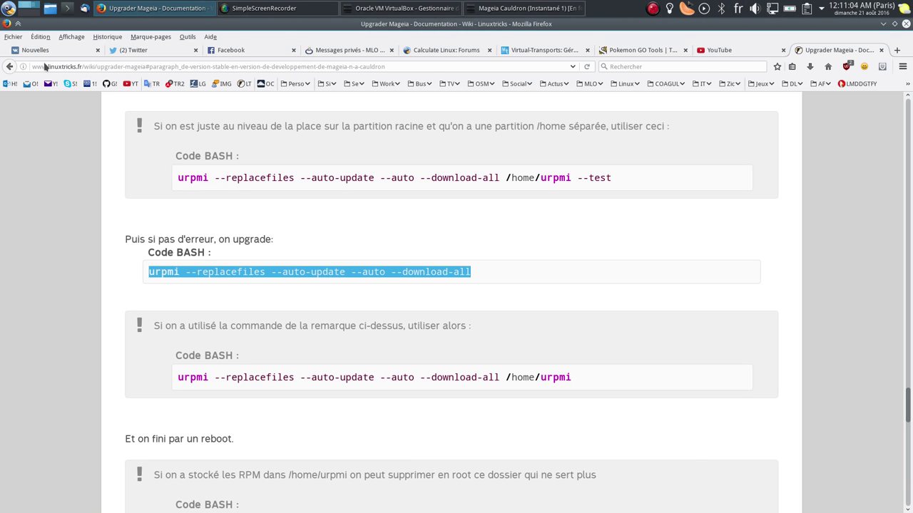
pyautogui.rightClick(10, 66)
pyautogui.click(57, 112)
pyautogui.hotkey('alt', 'Tab')
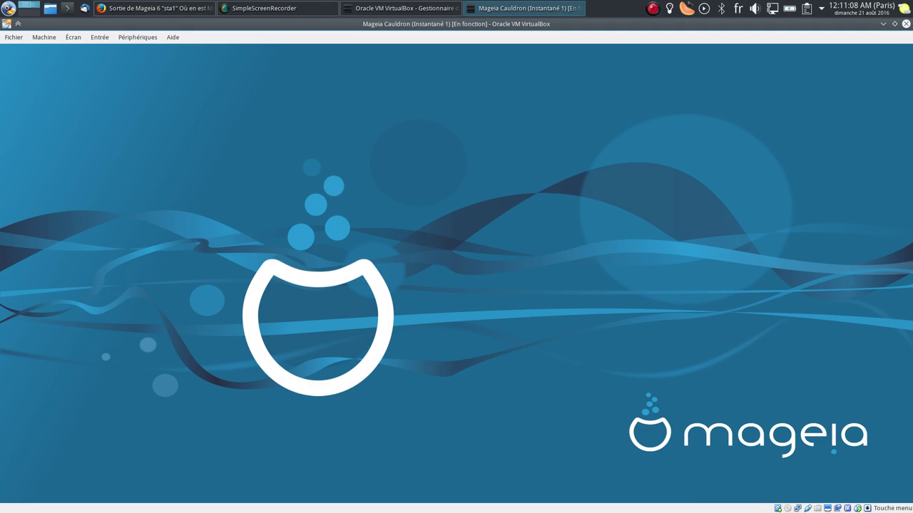
# Step: Close the Mageia welcome window in the full-screen virtual machine and check the playback volume
pyautogui.hotkey('ctrl', 'f')
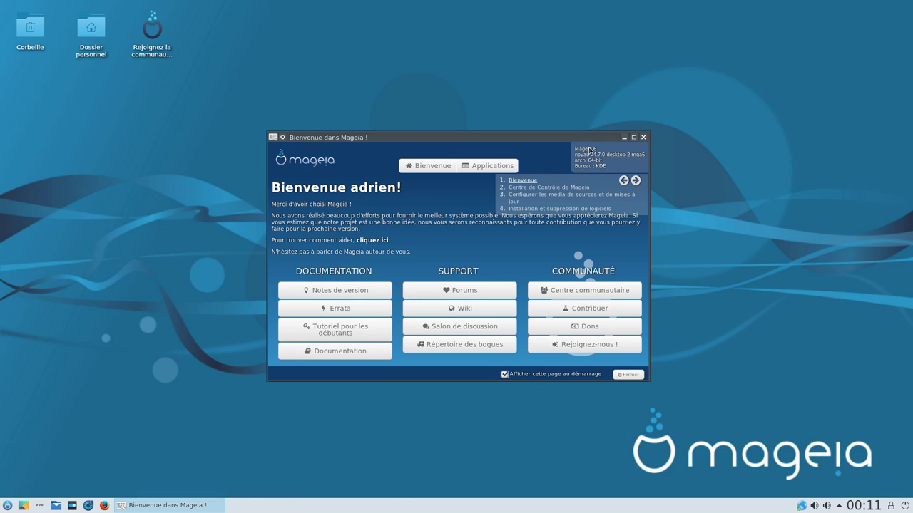
pyautogui.click(645, 141)
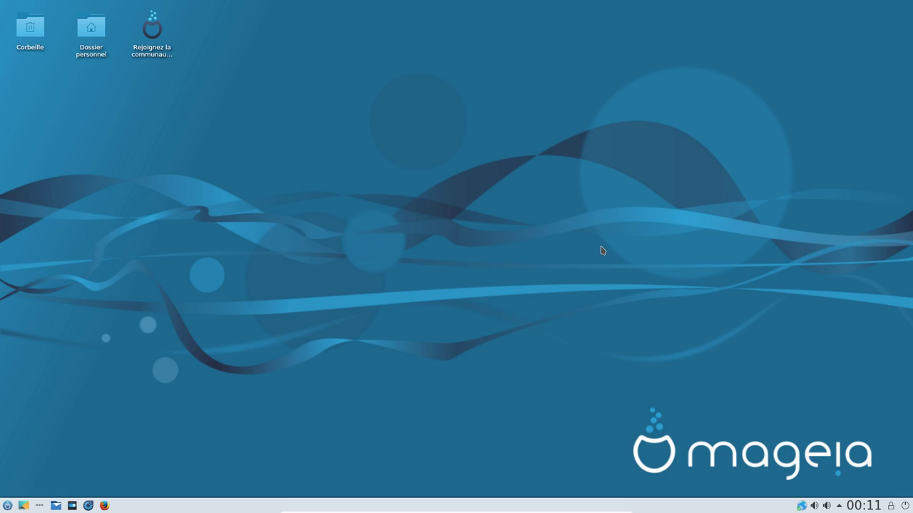
pyautogui.middleClick(816, 506)
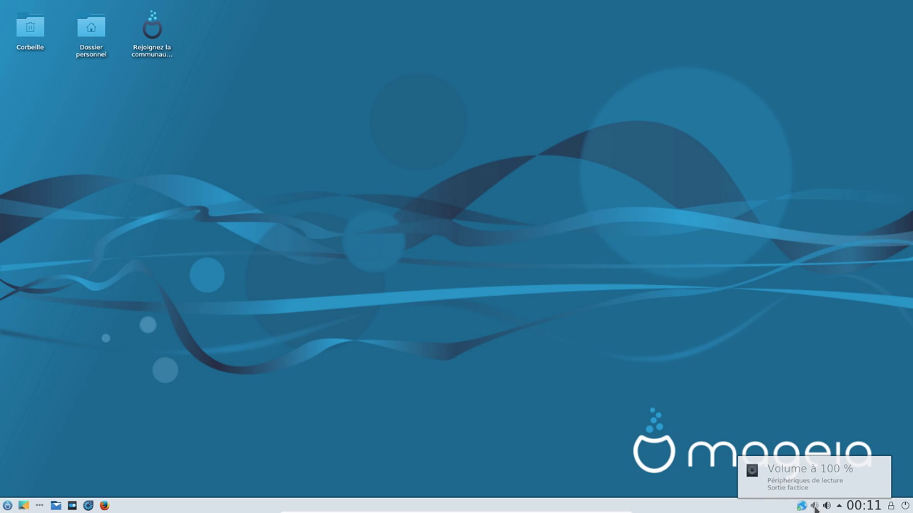
# Step: Check the playback devices in both system tray volume controls, Audio Volume and the KMix mixer, and close them
pyautogui.click(815, 506)
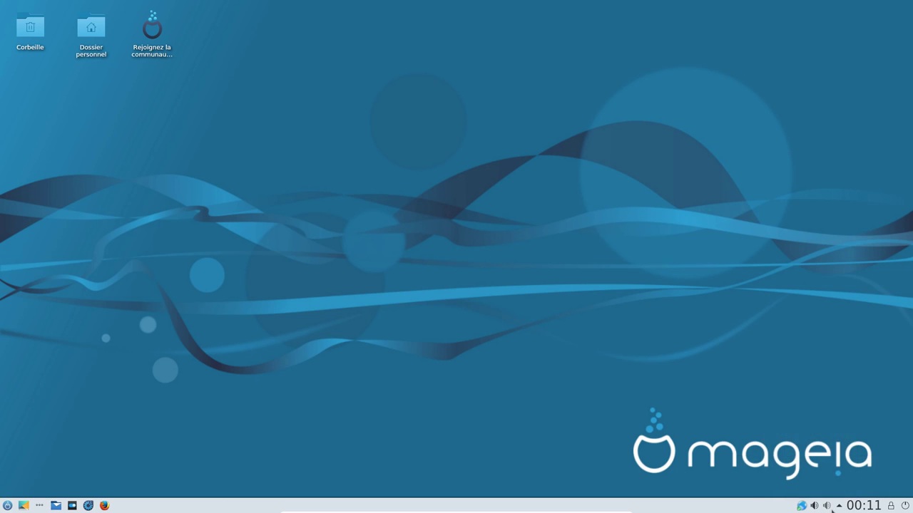
pyautogui.click(827, 506)
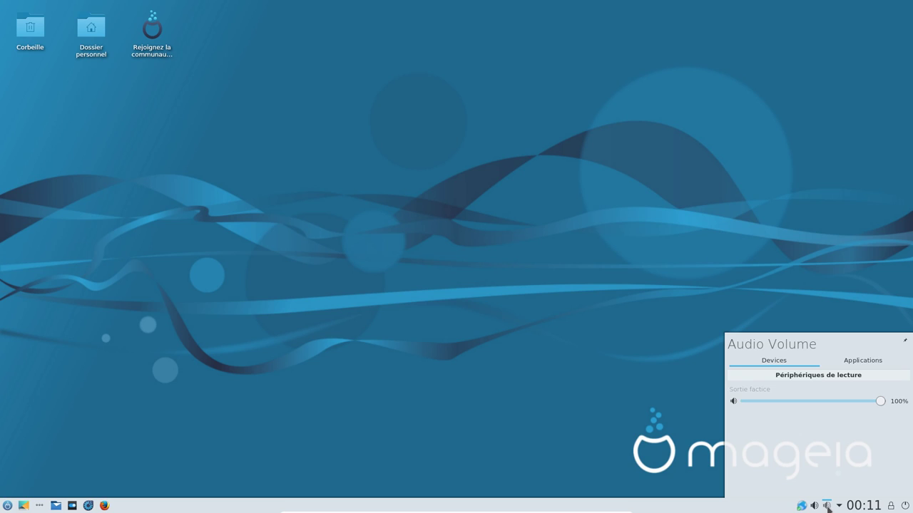
pyautogui.click(815, 506)
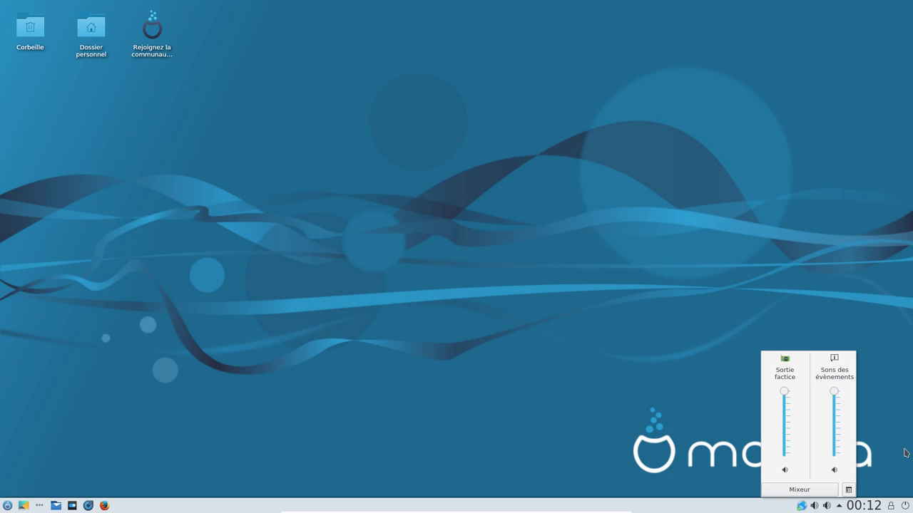
pyautogui.click(95, 422)
# Step: Open the Mageia Control Center with the root password, and briefly open its software sources configuration before leaving it
pyautogui.click(90, 505)
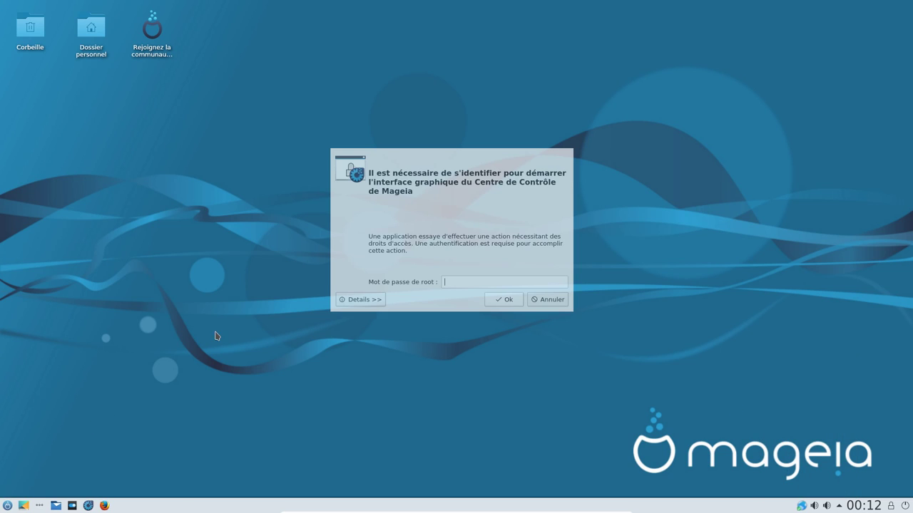
pyautogui.write('••••••')
pyautogui.press('Return')
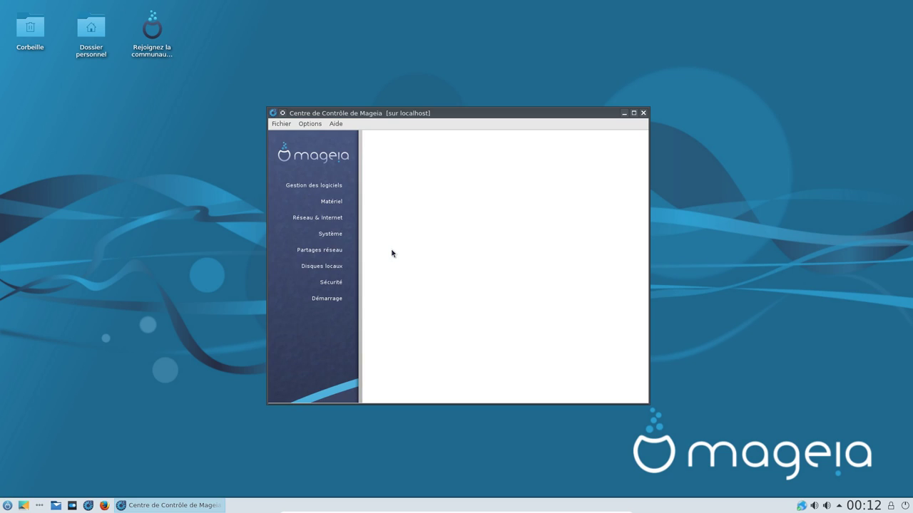
pyautogui.click(584, 223)
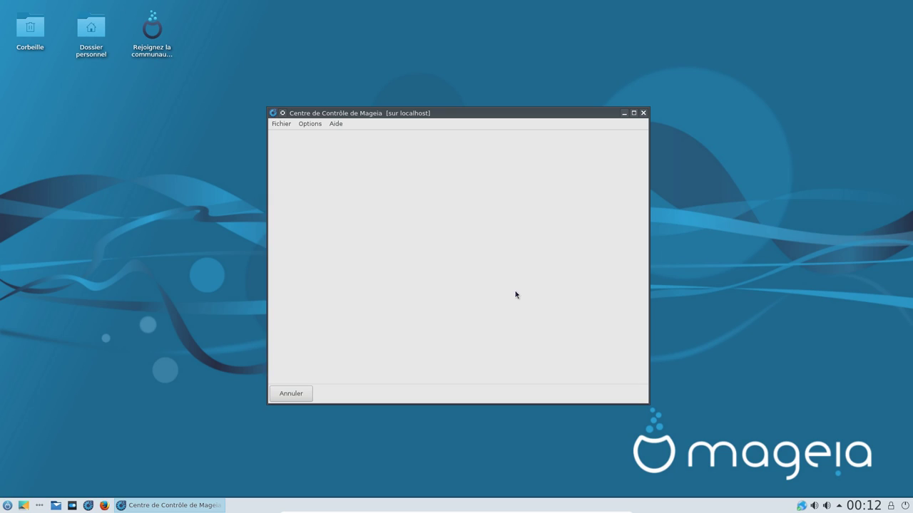
pyautogui.click(644, 113)
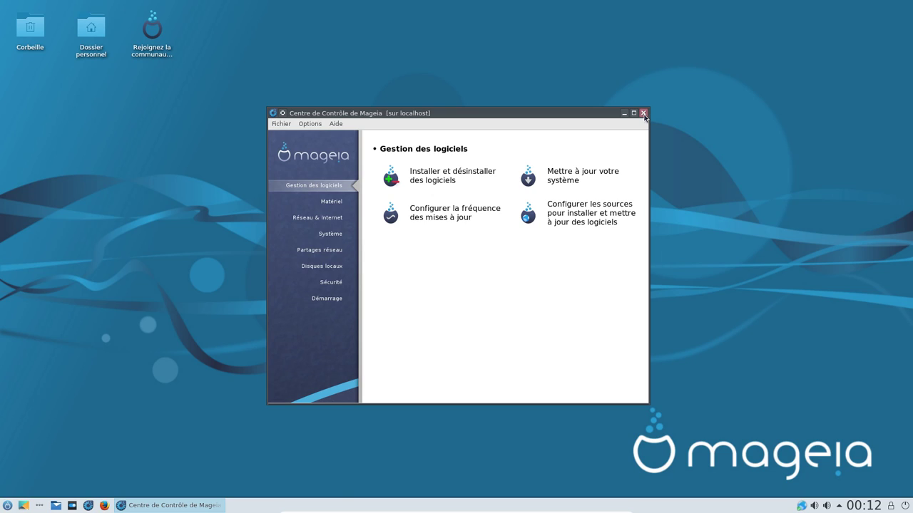
# Step: Look through the Control Center categories from Matériel to Démarrage, dismissing the Clementine error on the way, and close the Control Center
pyautogui.click(334, 208)
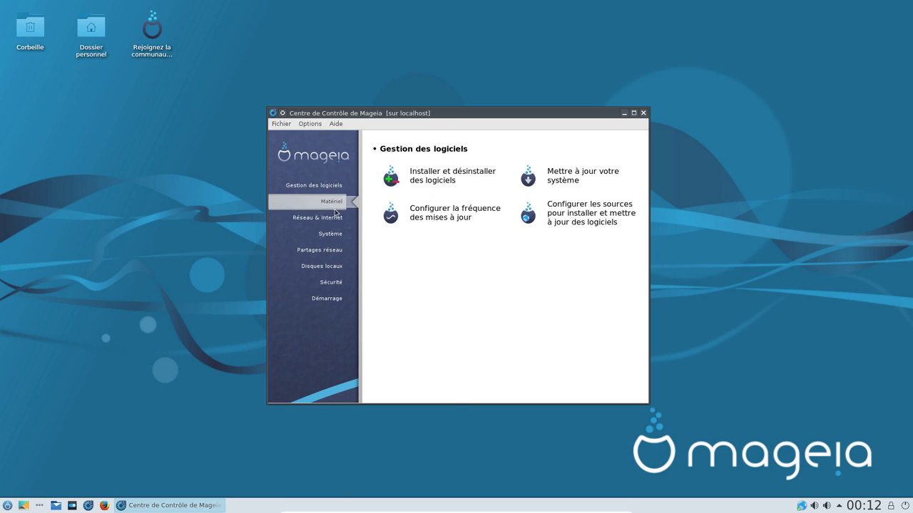
pyautogui.click(328, 222)
pyautogui.click(328, 235)
pyautogui.click(325, 251)
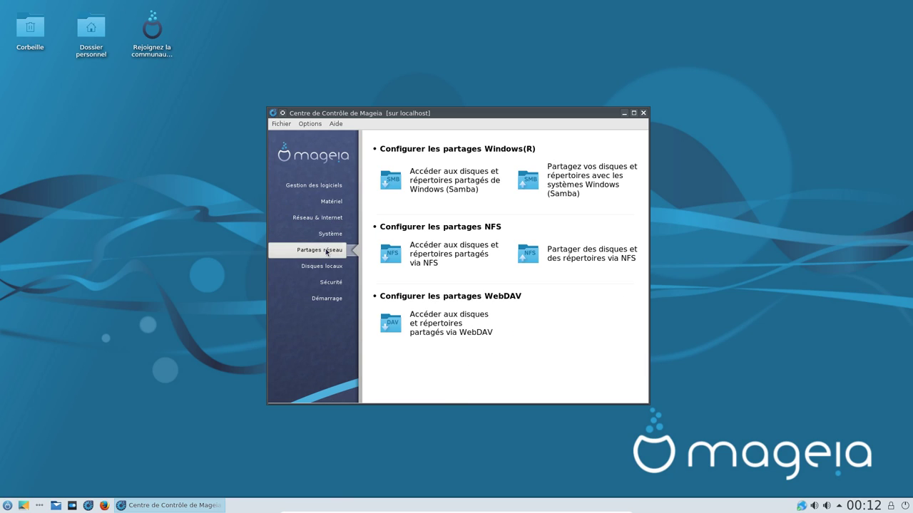
pyautogui.click(325, 268)
pyautogui.click(325, 282)
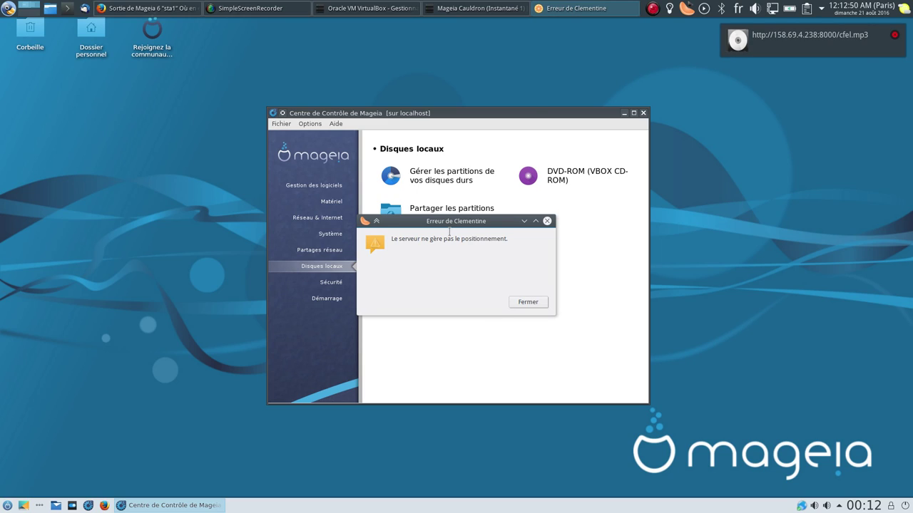
pyautogui.click(528, 303)
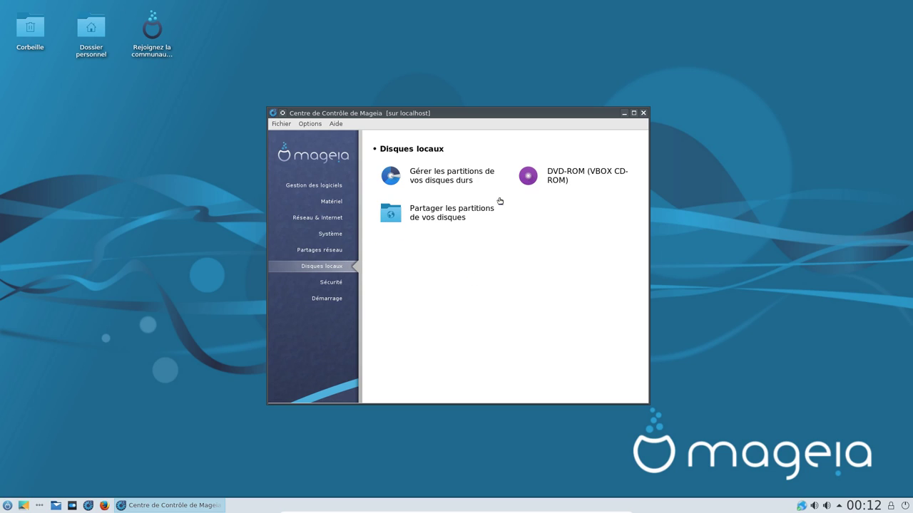
pyautogui.click(336, 283)
pyautogui.click(332, 301)
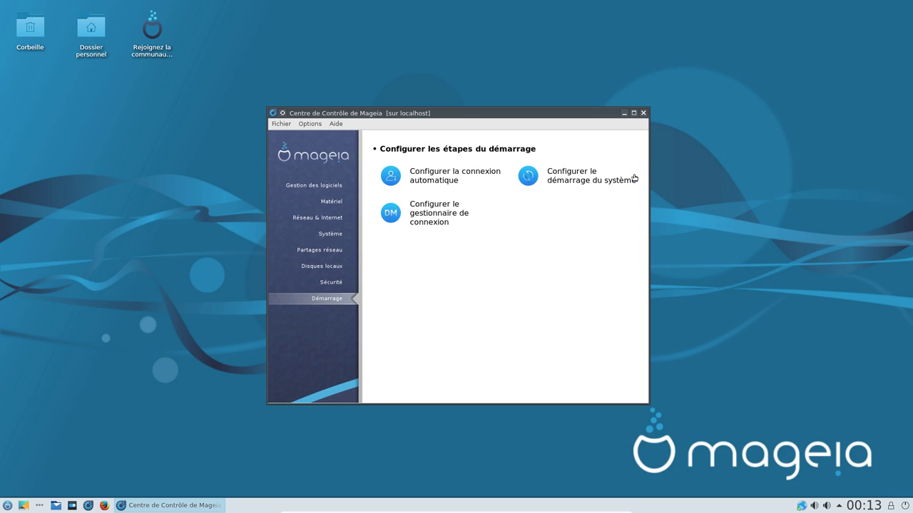
pyautogui.click(643, 113)
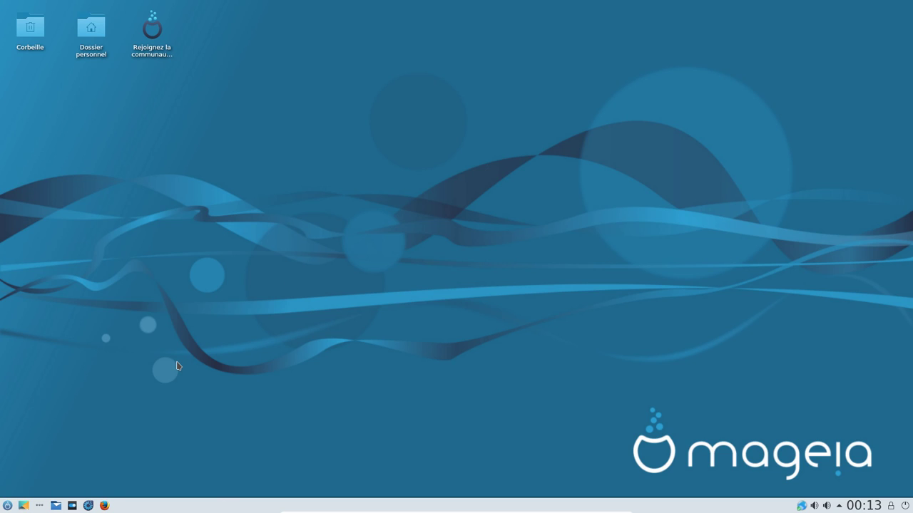
# Step: Browse the application launcher's categories, including Internet, Graphisme, Son et Vidéo, Outils and the session options
pyautogui.click(7, 506)
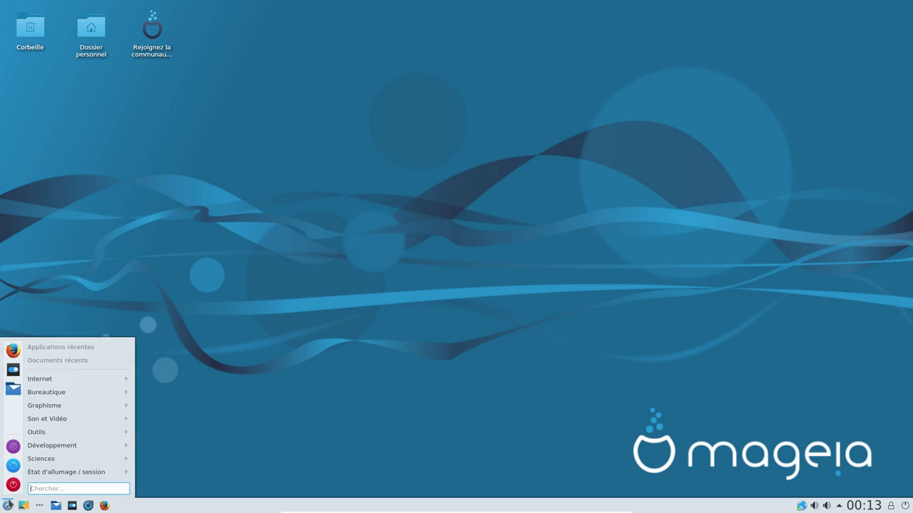
pyautogui.moveTo(80, 379)
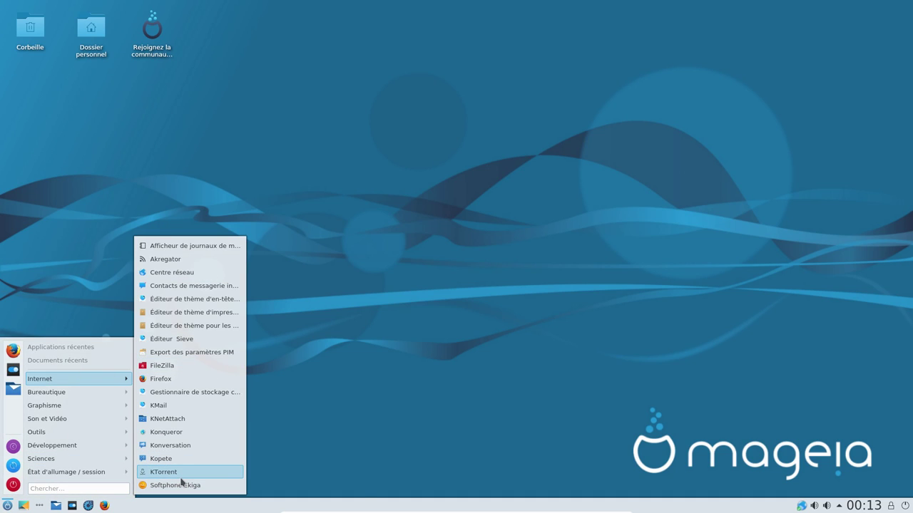
pyautogui.moveTo(105, 401)
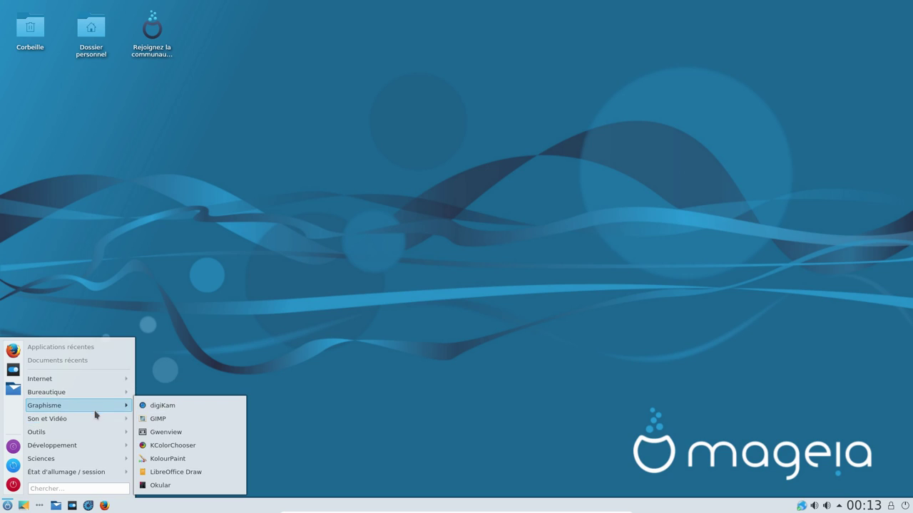
pyautogui.moveTo(193, 491)
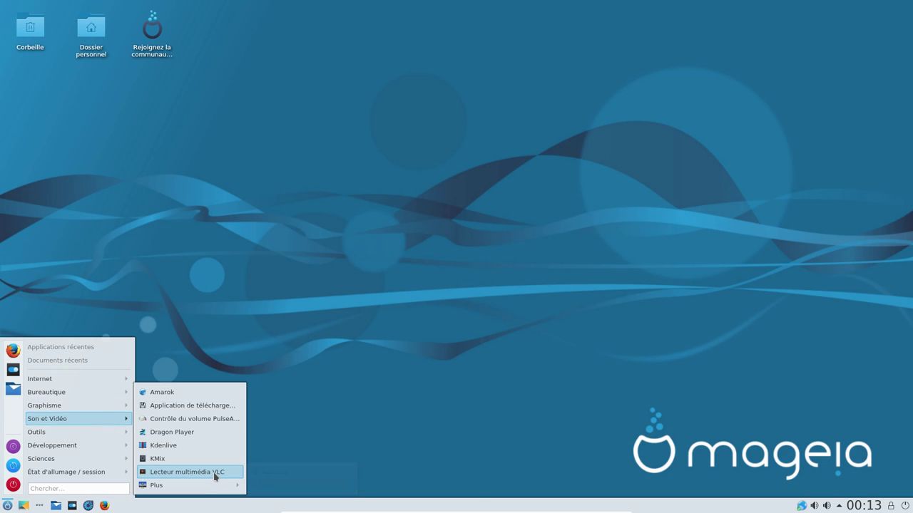
pyautogui.moveTo(72, 431)
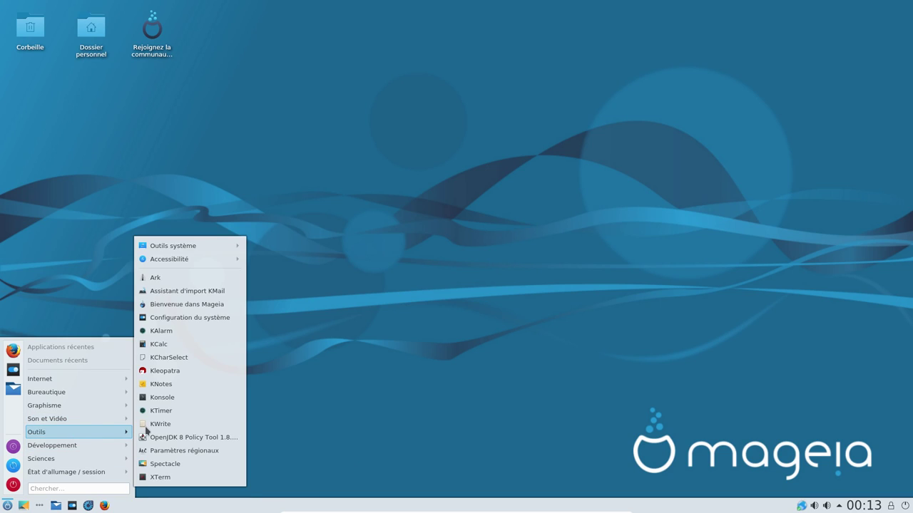
pyautogui.moveTo(101, 447)
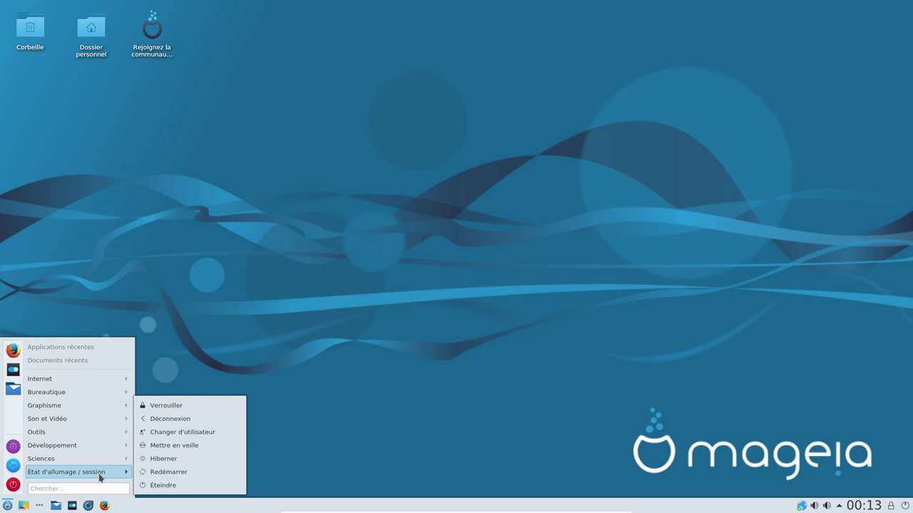
pyautogui.moveTo(28, 379)
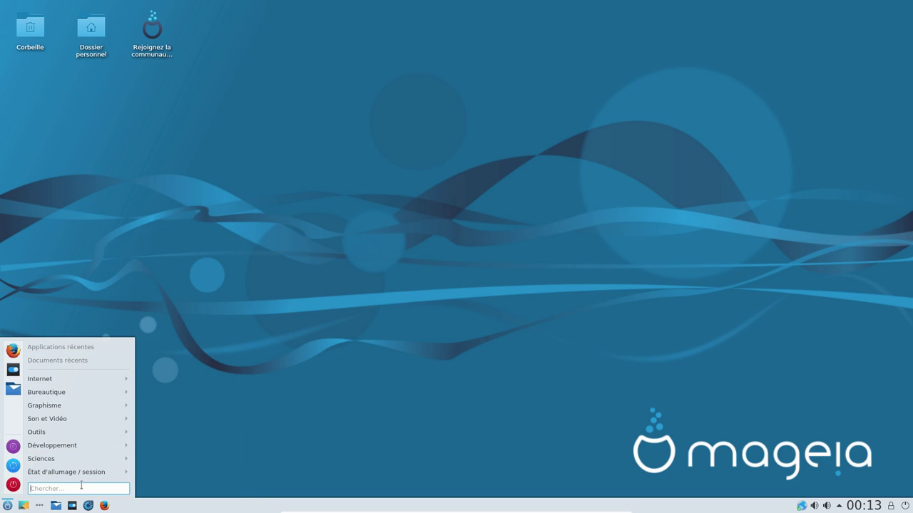
# Step: Search the launcher for "ksysg", start KSysGuard, view the system load graphs (Charge du système) and close it
pyautogui.write('k')
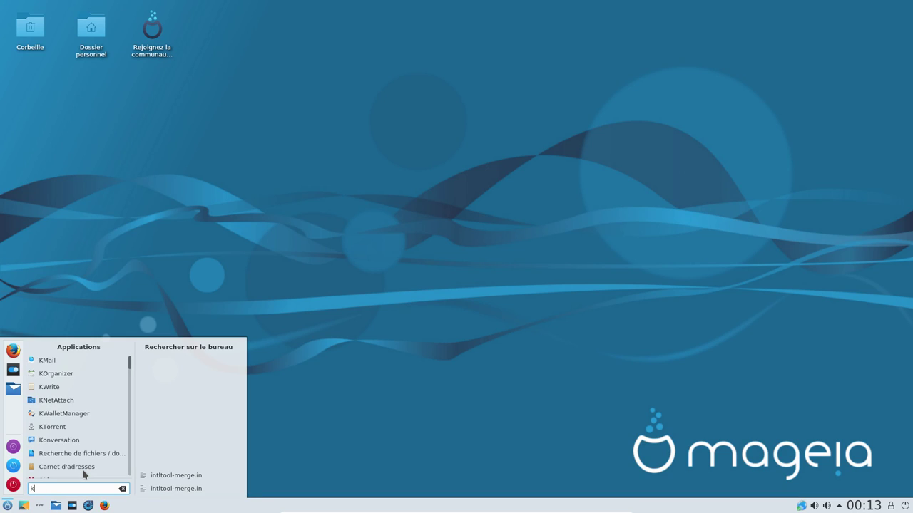
pyautogui.write('sysg')
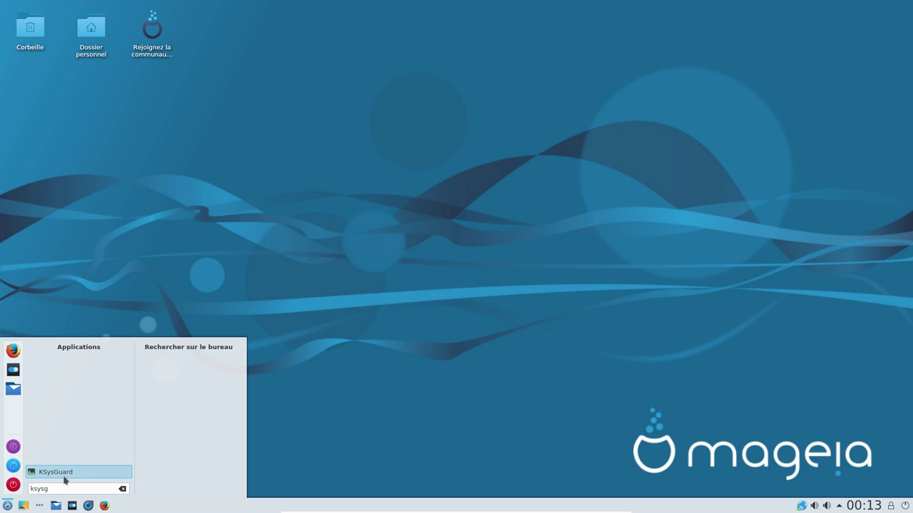
pyautogui.click(65, 476)
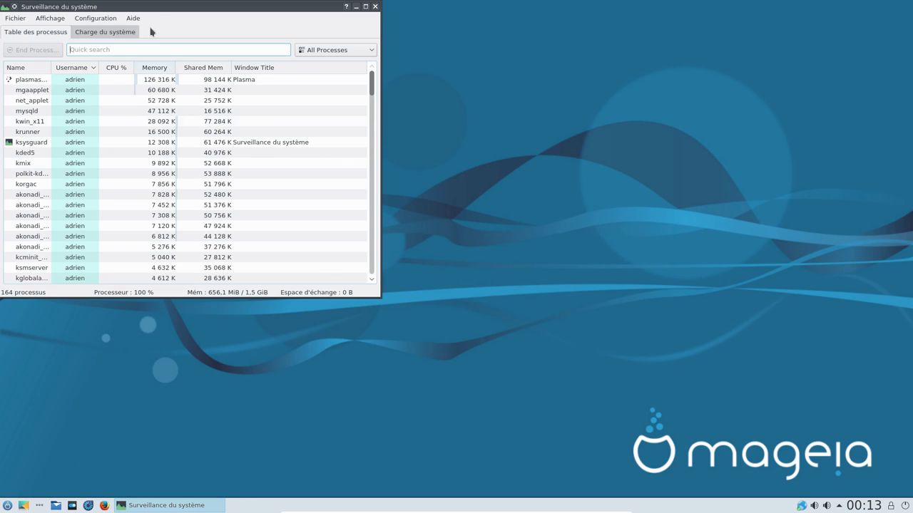
pyautogui.click(126, 32)
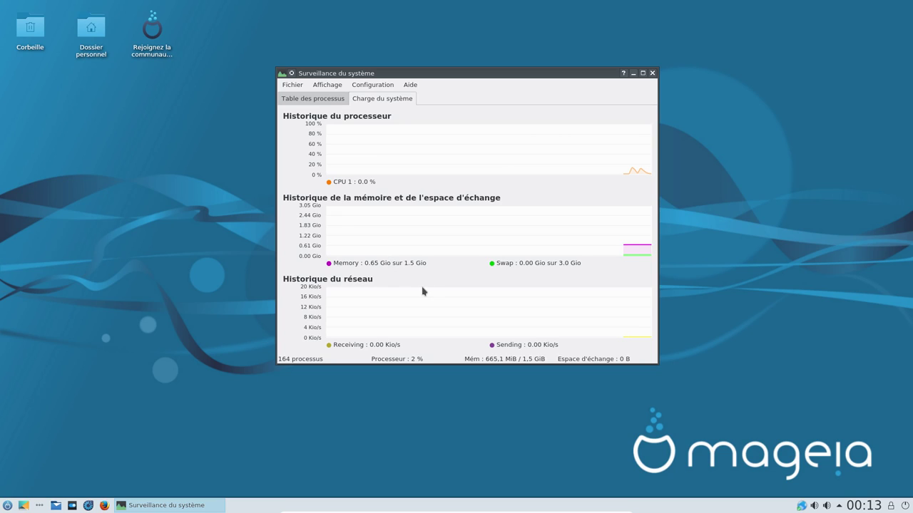
pyautogui.click(652, 73)
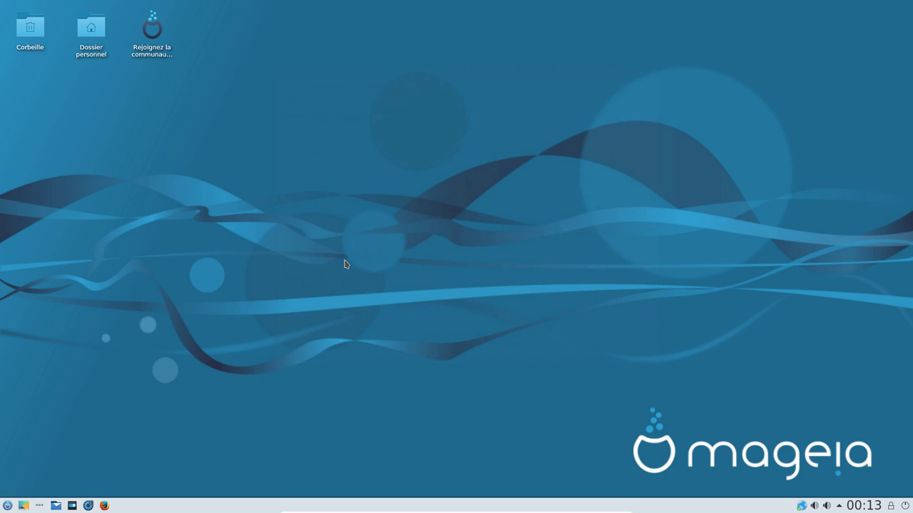
# Step: Search for kinfocenter in KRunner and for "kinfo" in the application launcher, closing each search
pyautogui.hotkey('alt', 'space')
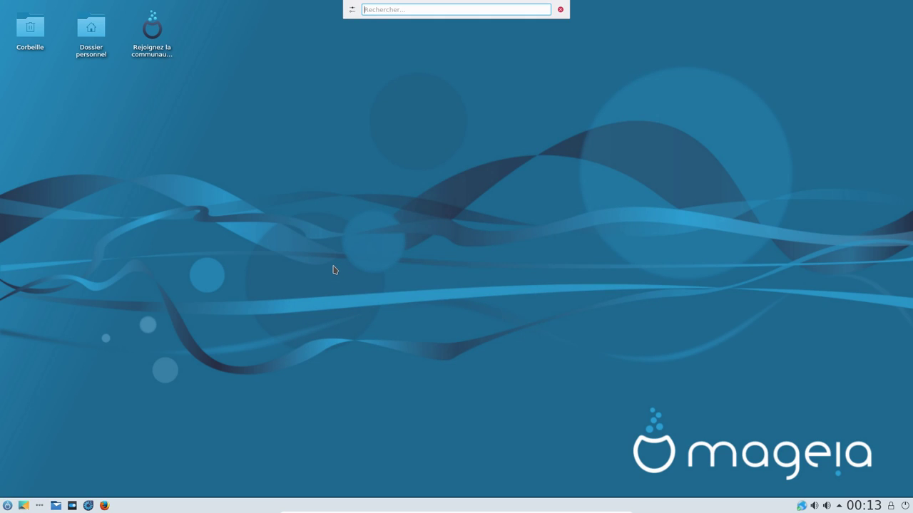
pyautogui.write('kinfocenter')
pyautogui.click(561, 9)
pyautogui.click(24, 505)
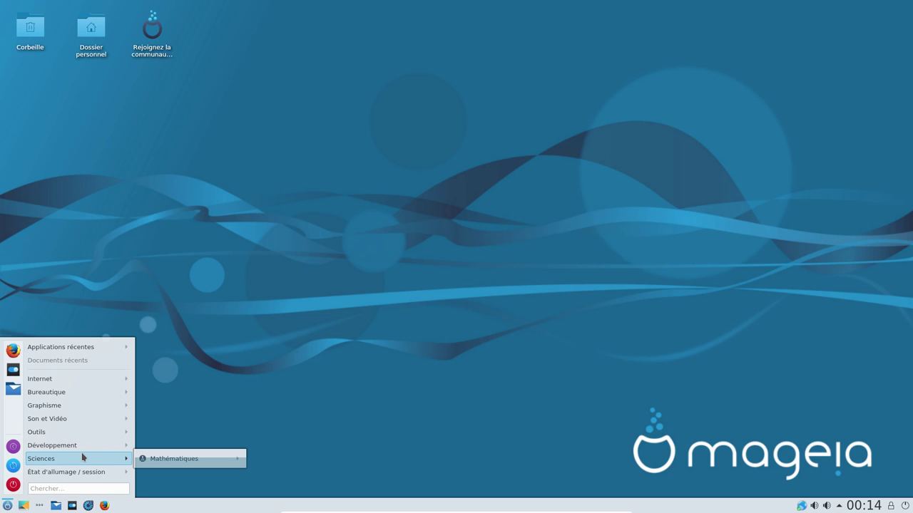
pyautogui.write('kinfo')
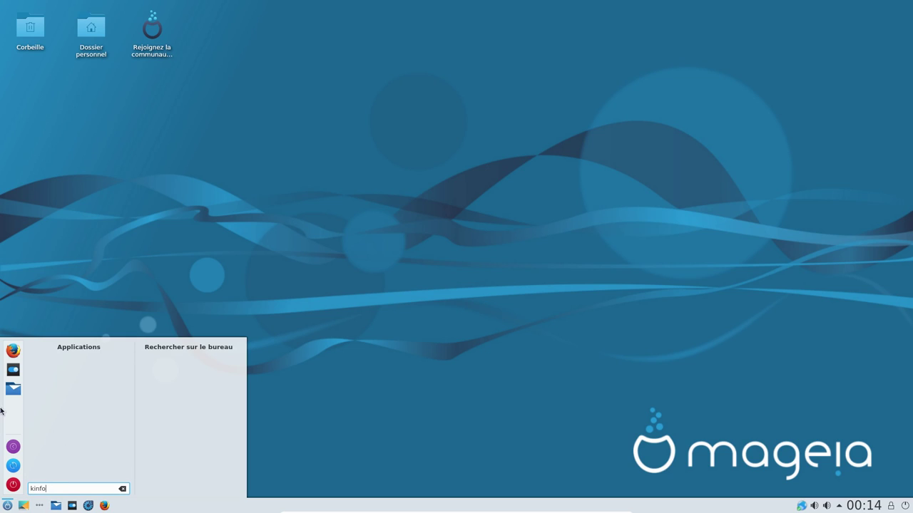
pyautogui.press('Escape')
# Step: Reopen the Mageia Control Center with the root password and open the tool for installing and removing software
pyautogui.click(88, 506)
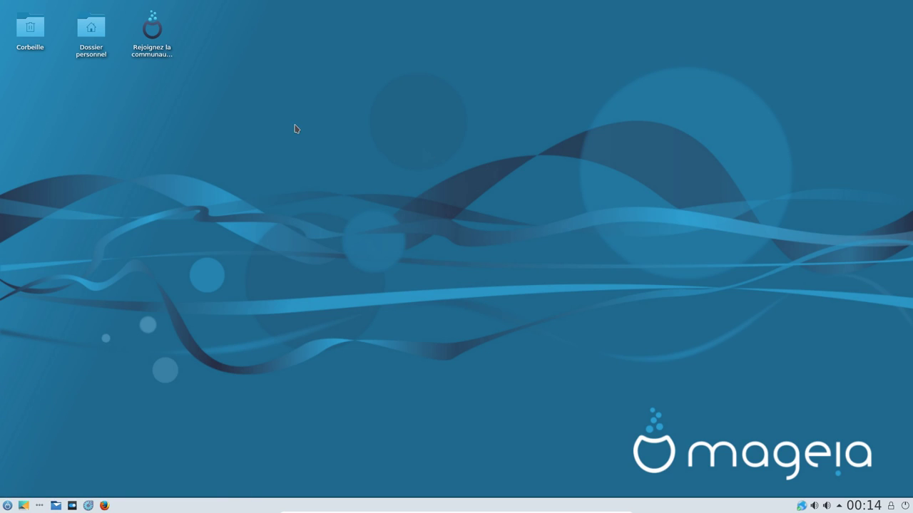
pyautogui.write('a***')
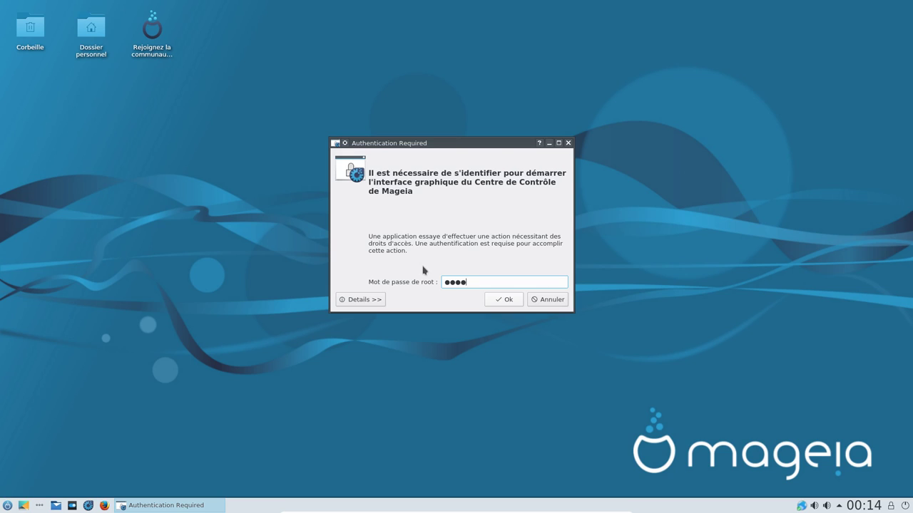
pyautogui.write('*')
pyautogui.press('Return')
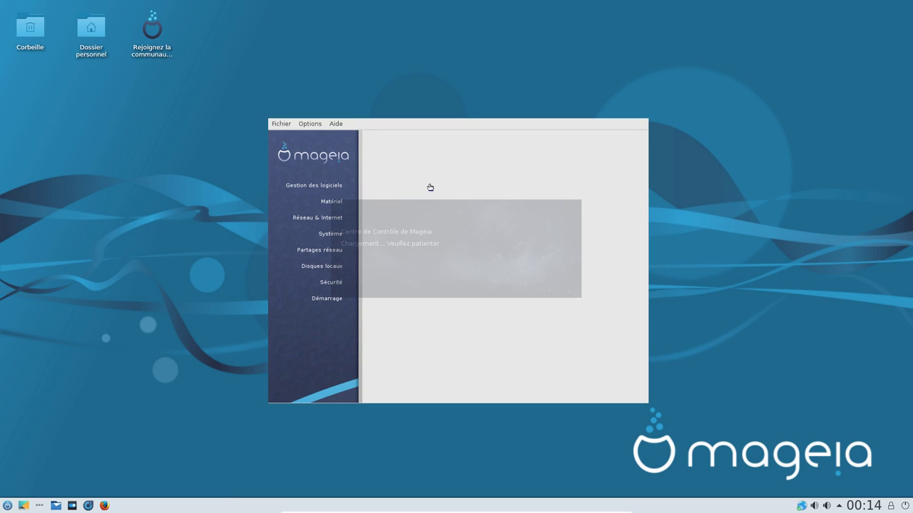
pyautogui.click(482, 179)
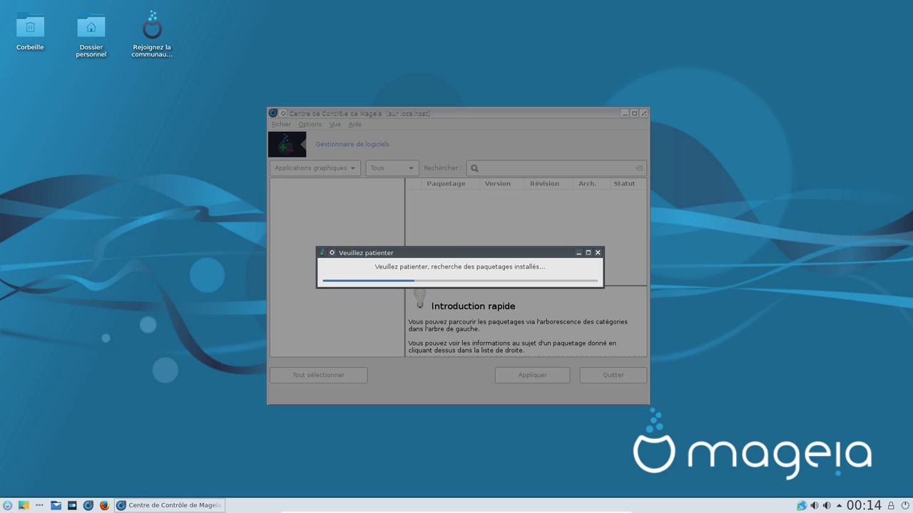
# Step: Start LibreOffice Impress from the Bureautique category and display its version information
pyautogui.click(8, 506)
pyautogui.moveTo(95, 392)
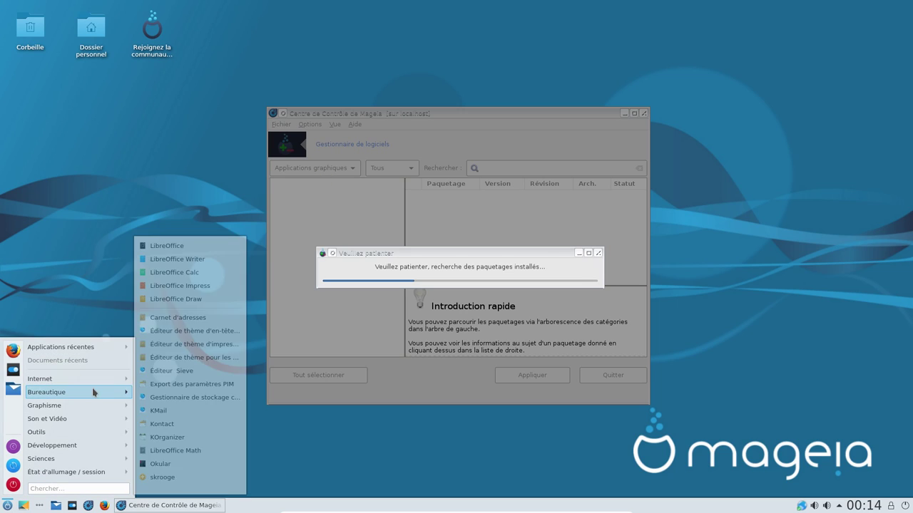
pyautogui.click(218, 286)
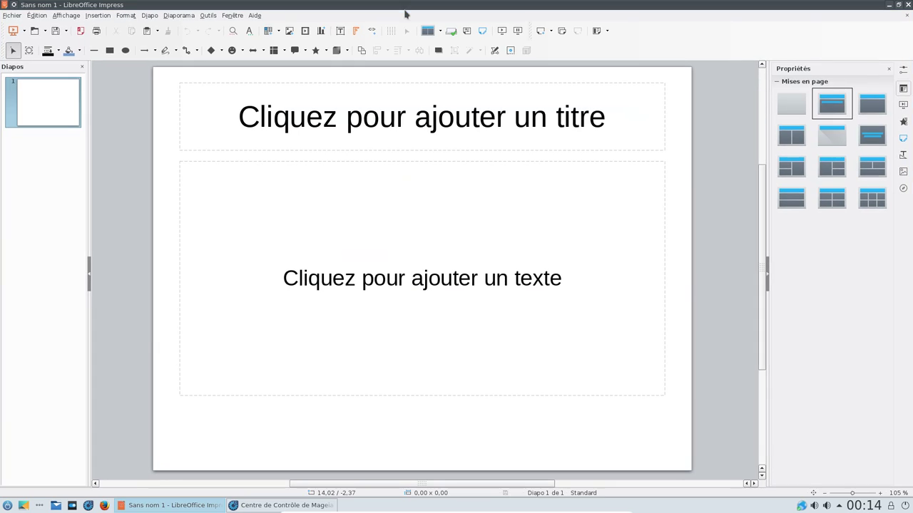
pyautogui.click(255, 15)
pyautogui.click(273, 76)
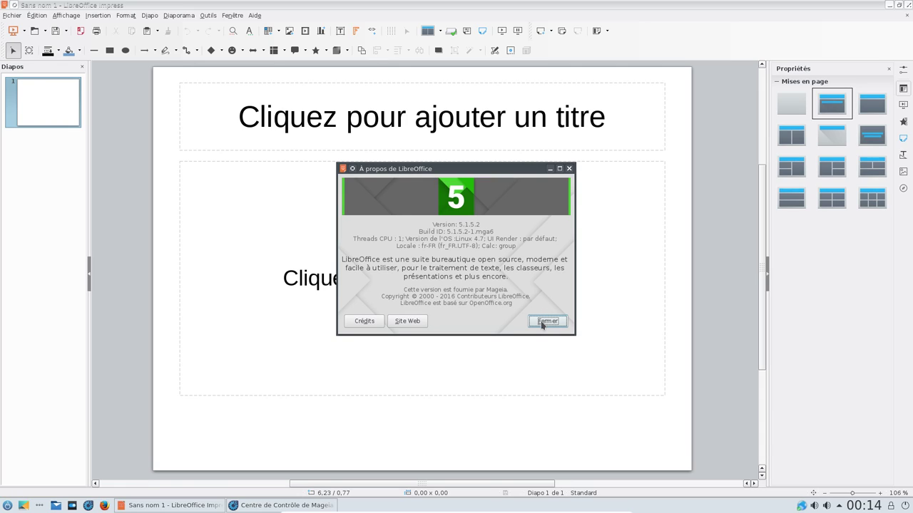
# Step: Close the LibreOffice version information and Impress, and search the software manager for "kinfoce"
pyautogui.click(542, 322)
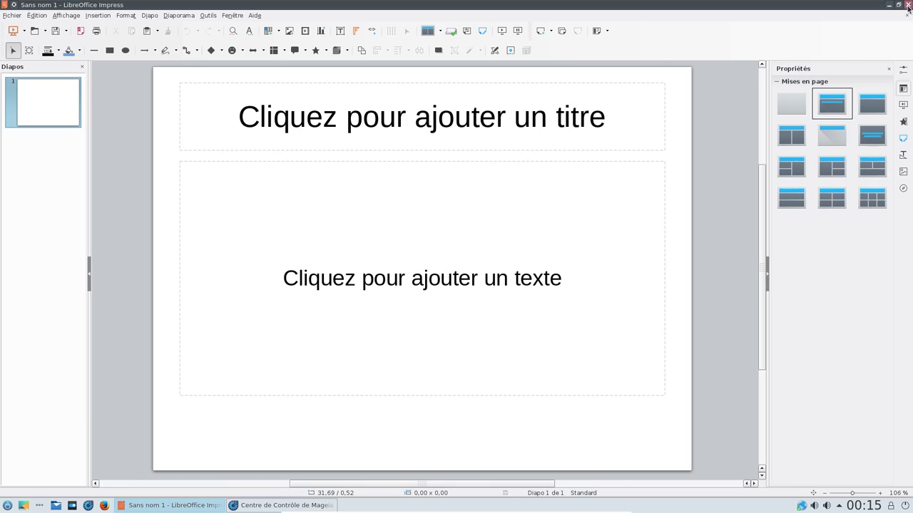
pyautogui.click(906, 5)
pyautogui.click(506, 169)
pyautogui.write('kinf')
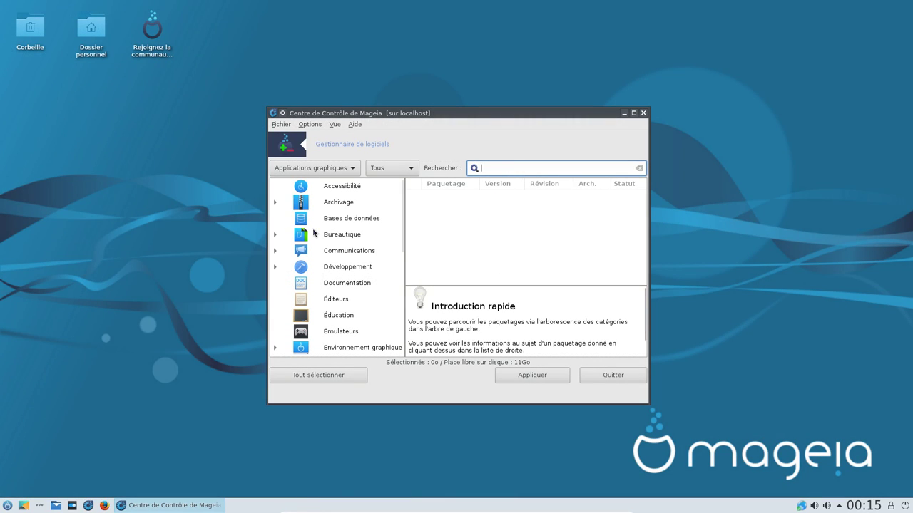
pyautogui.write('oce')
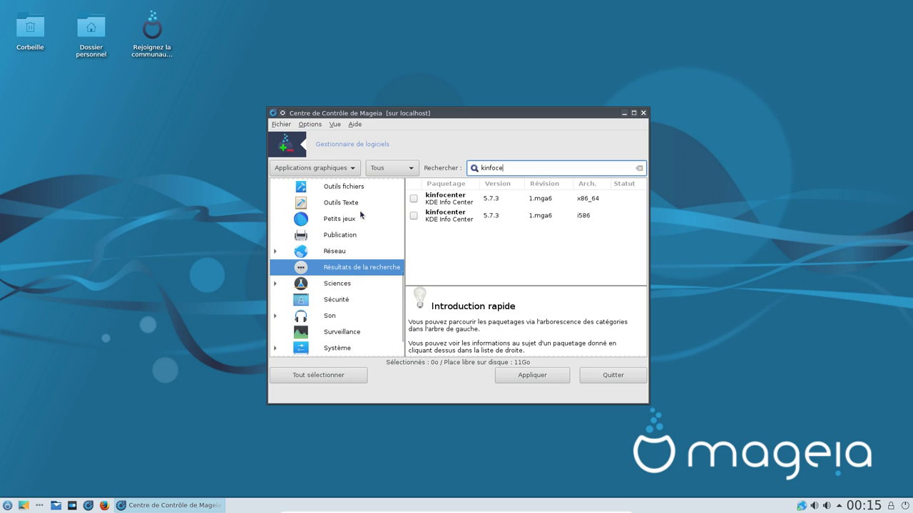
# Step: Mark the x86_64 kinfocenter package for installation, apply the selection and agree to install it
pyautogui.click(576, 202)
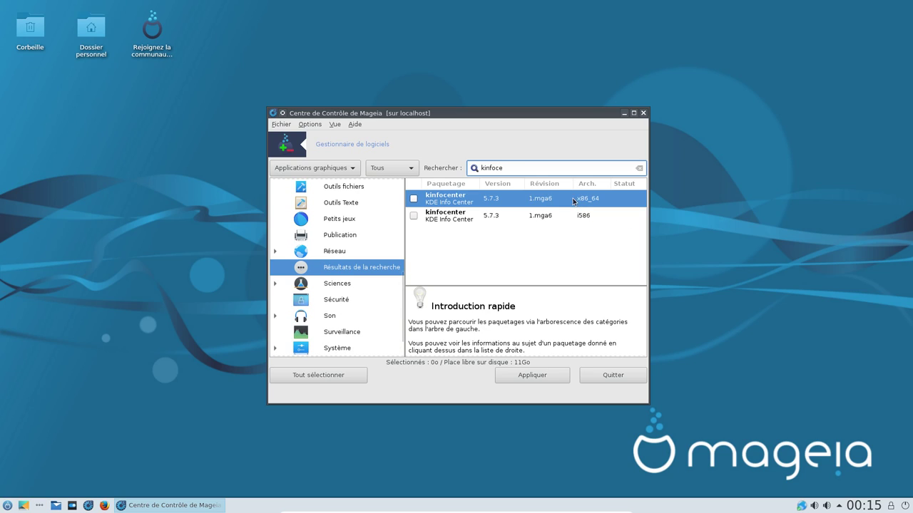
pyautogui.click(414, 200)
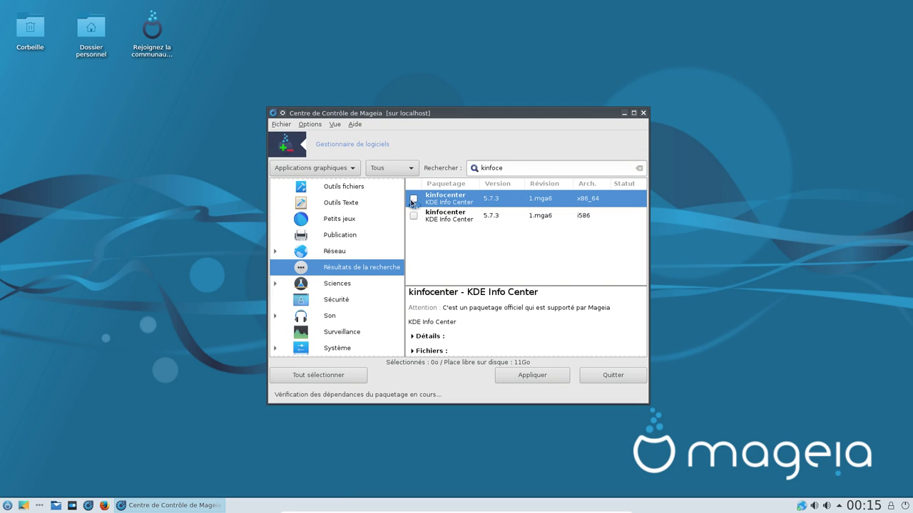
pyautogui.click(536, 378)
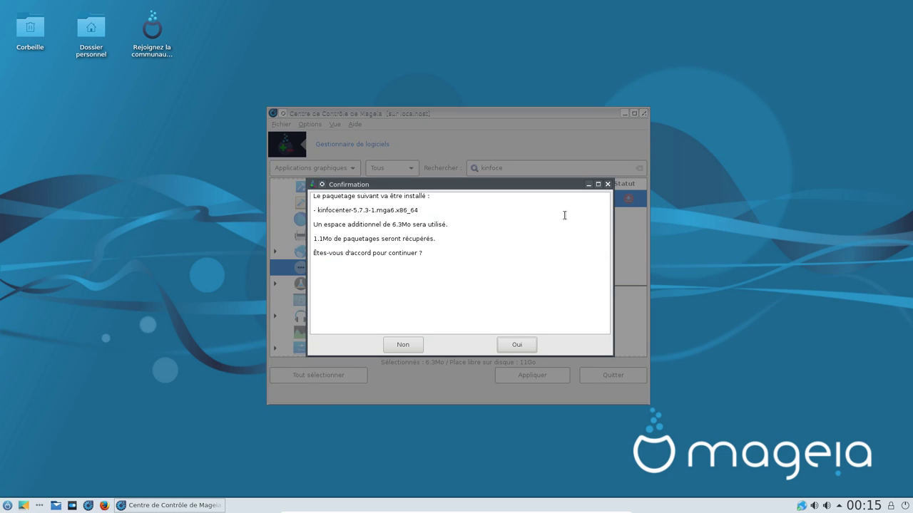
pyautogui.click(517, 344)
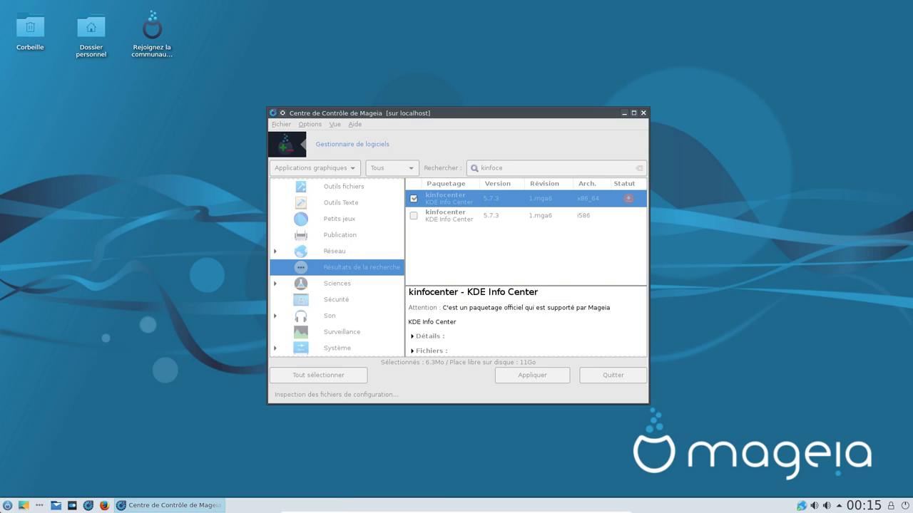
# Step: Try to find the Info Center by searching the launcher for "kinfo" and KRunner for "kinfocenter", dismissing both searches
pyautogui.click(7, 506)
pyautogui.moveTo(58, 476)
pyautogui.write('kinfo')
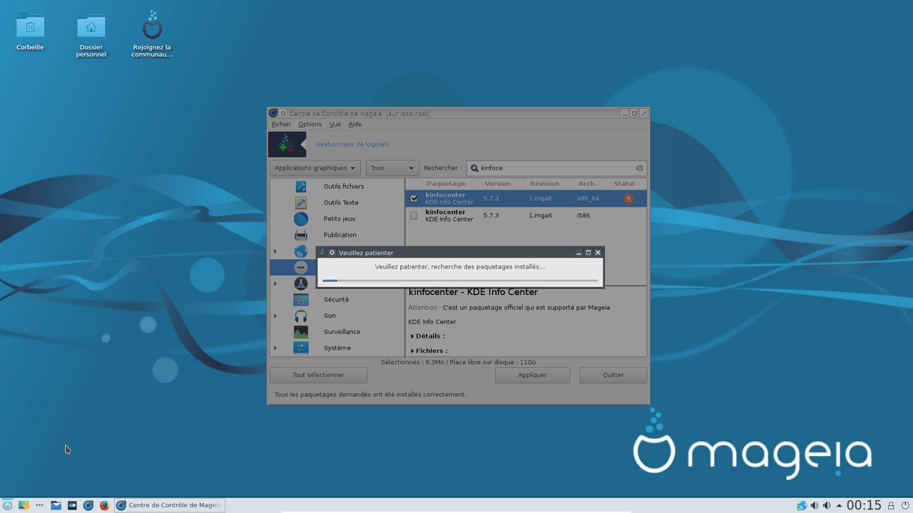
pyautogui.click(193, 349)
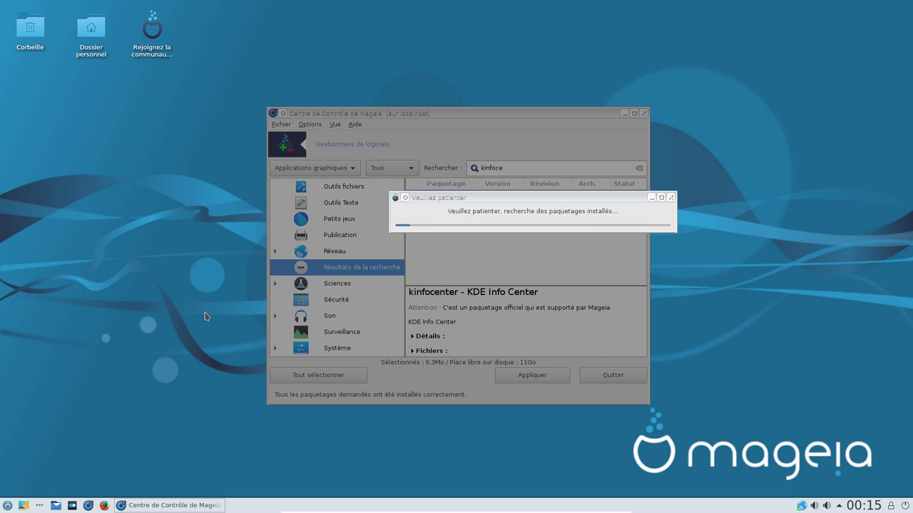
pyautogui.hotkey('alt', 'F2')
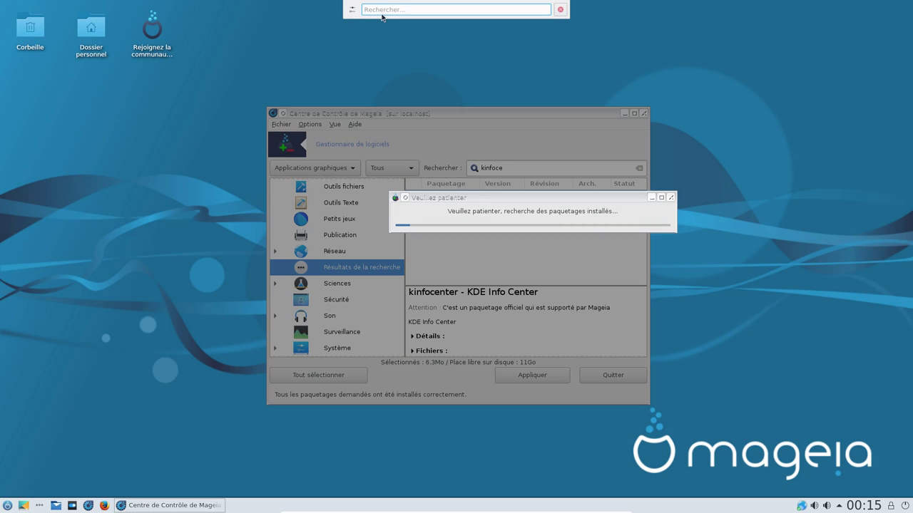
pyautogui.write('kinfocenter')
pyautogui.click(560, 10)
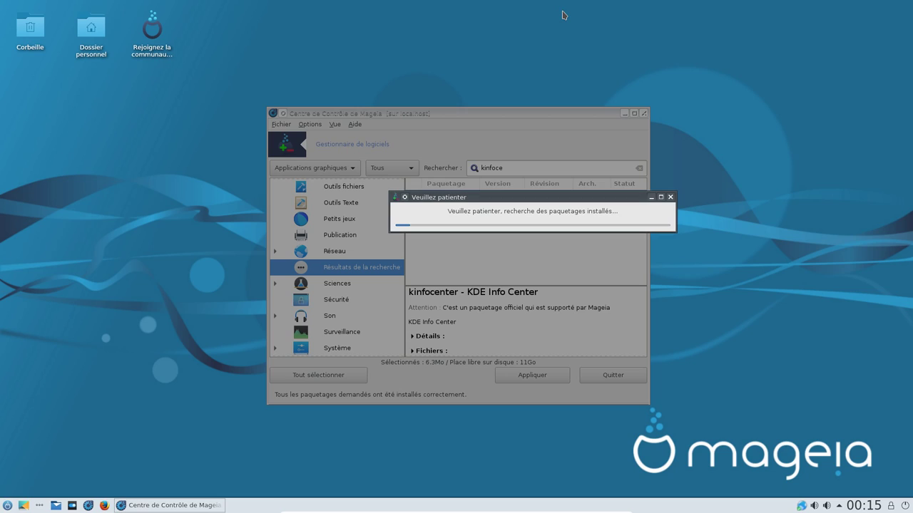
# Step: Search the application launcher for "kinfo" and start Info Center
pyautogui.click(8, 506)
pyautogui.write('kinfo')
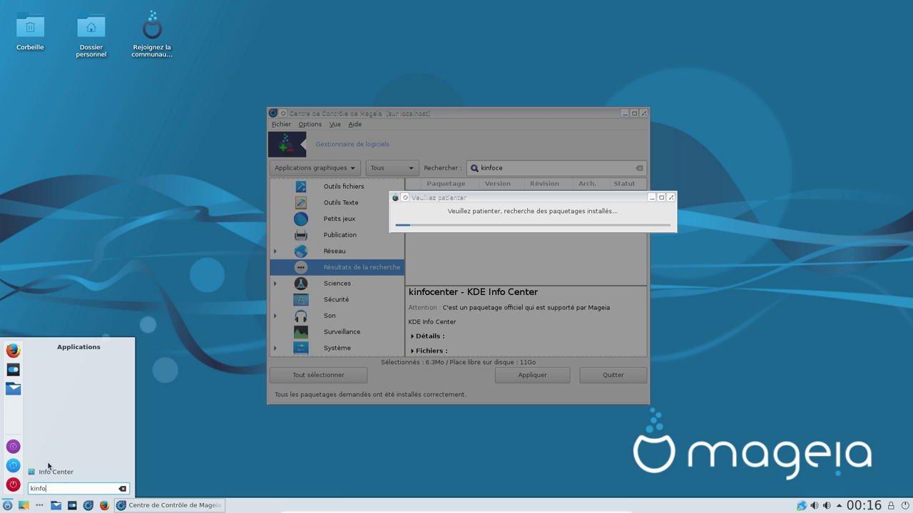
pyautogui.click(49, 471)
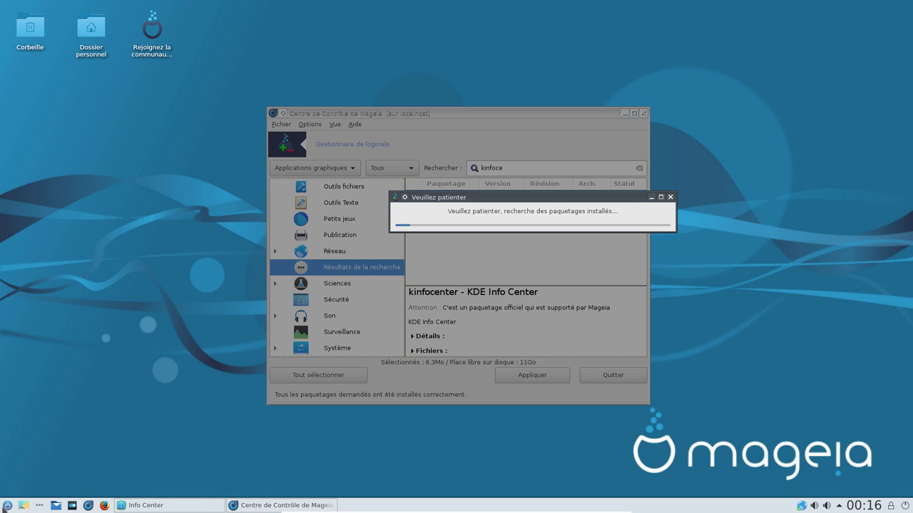
# Step: Unlock the Plasma desktop widgets after checking the options of the application launcher
pyautogui.click(7, 506)
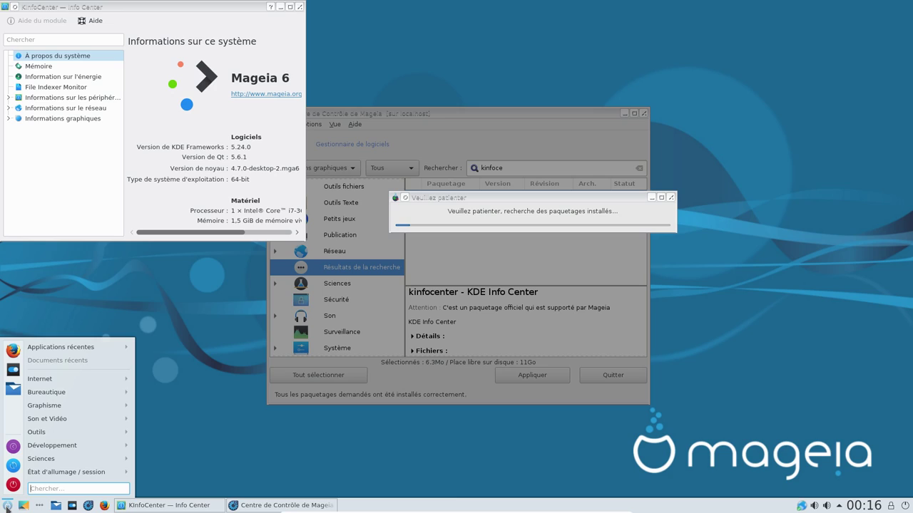
pyautogui.rightClick(7, 506)
pyautogui.click(21, 492)
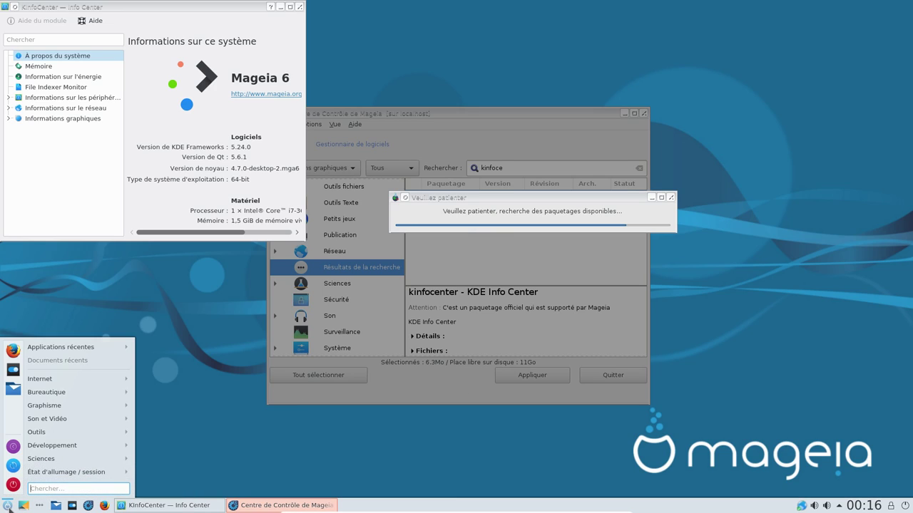
pyautogui.click(191, 452)
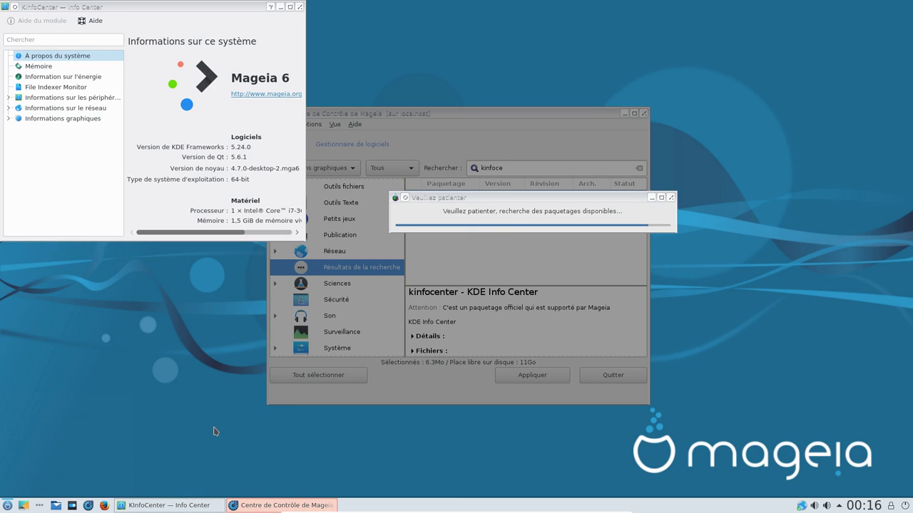
pyautogui.rightClick(204, 424)
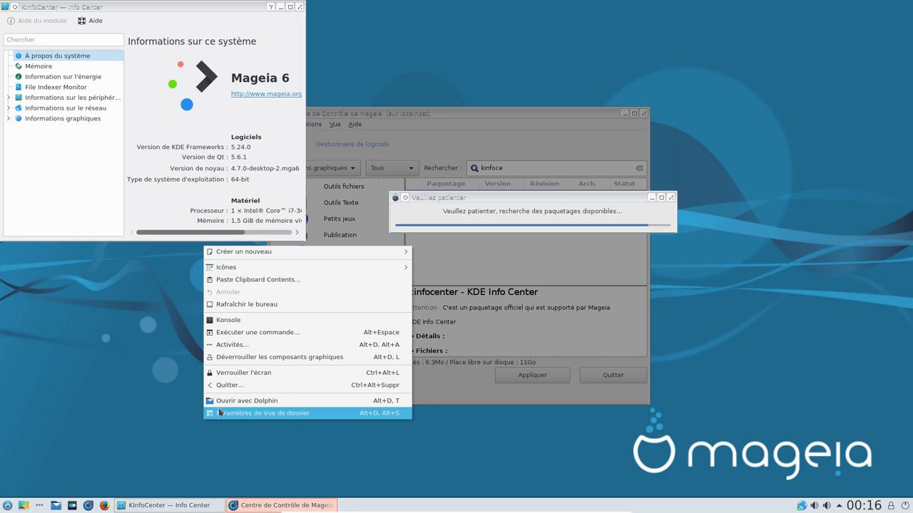
pyautogui.click(252, 357)
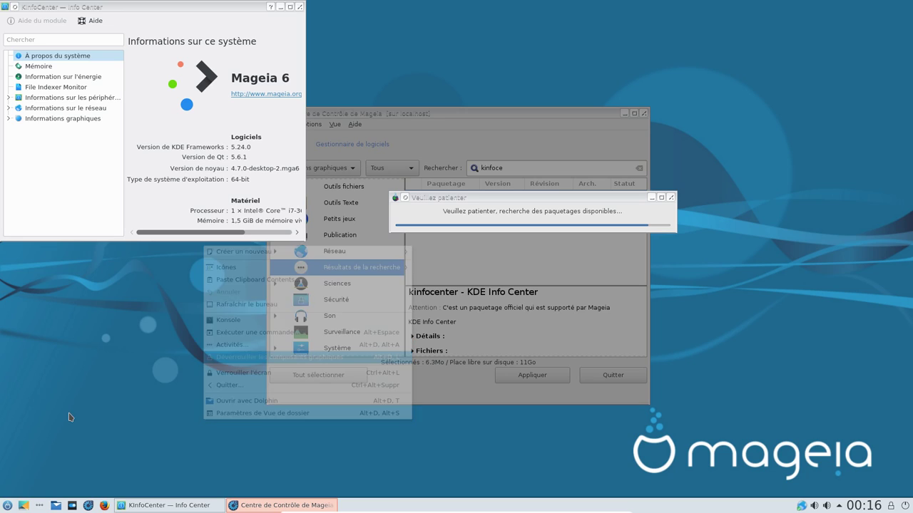
# Step: View the alternatives available for the application launcher (Composants graphiques alternatifs) and leave without switching launcher
pyautogui.rightClick(14, 506)
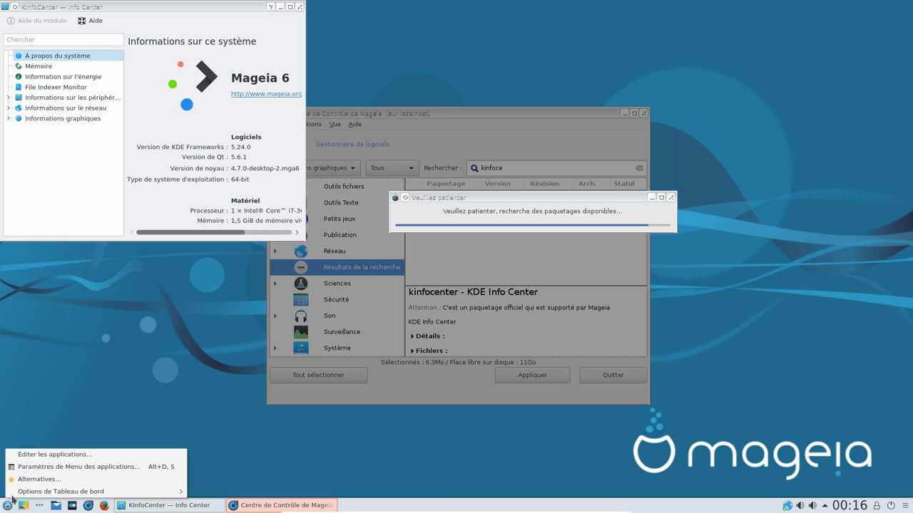
pyautogui.press('Escape')
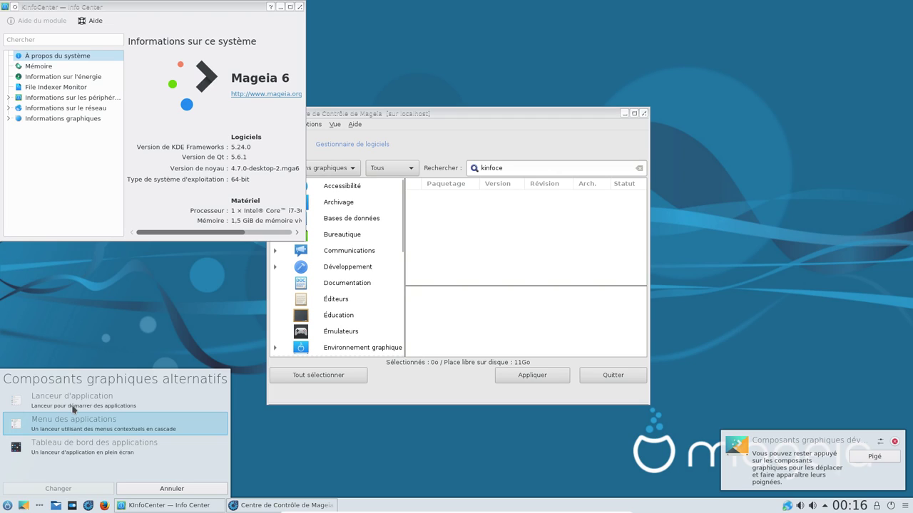
pyautogui.click(15, 505)
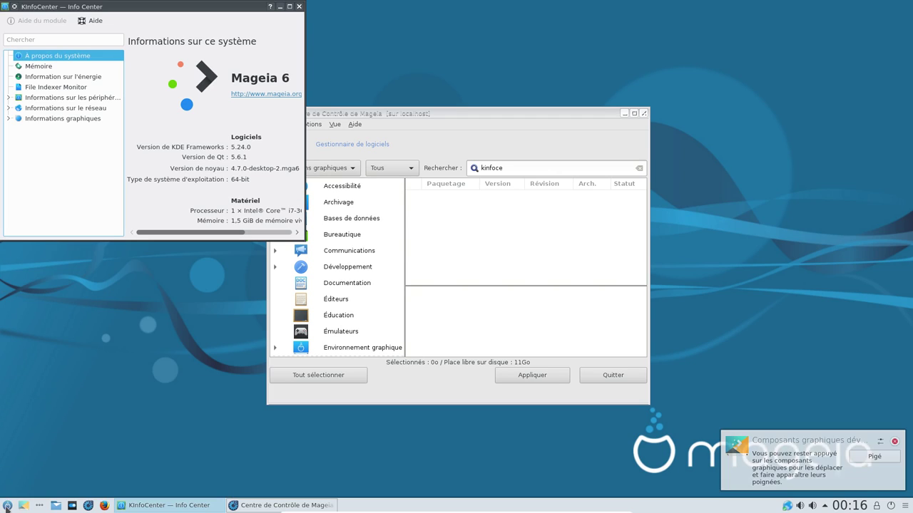
pyautogui.click(15, 506)
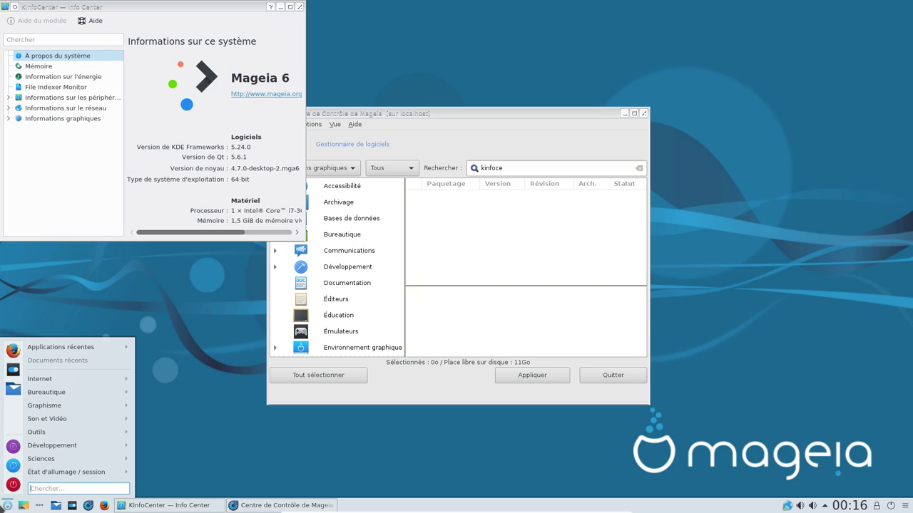
pyautogui.press('Escape')
# Step: Enlarge the Info Center window to read the system information in full, and close it
pyautogui.moveTo(299, 240); pyautogui.dragTo(472, 336)
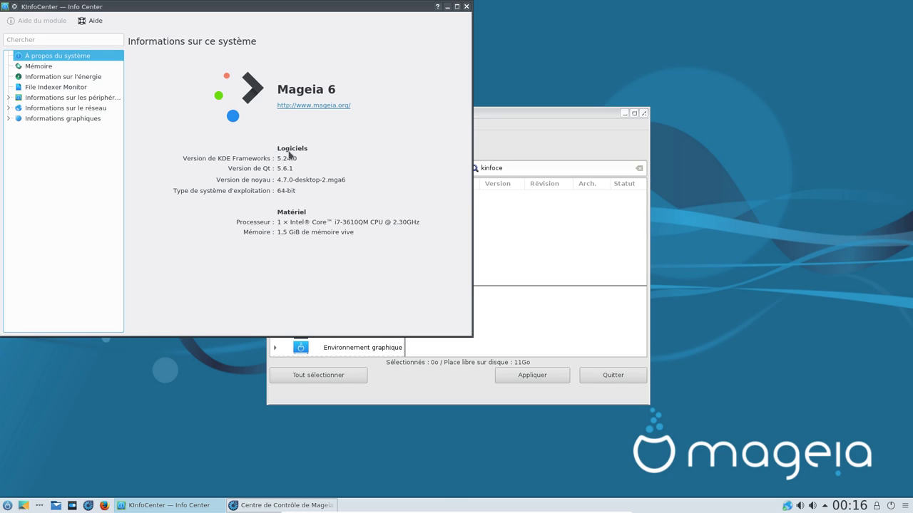
pyautogui.click(465, 7)
# Step: Start the Plasma system settings (Configuration du système), minimize the Mageia Control Center and maximize the settings window
pyautogui.click(7, 506)
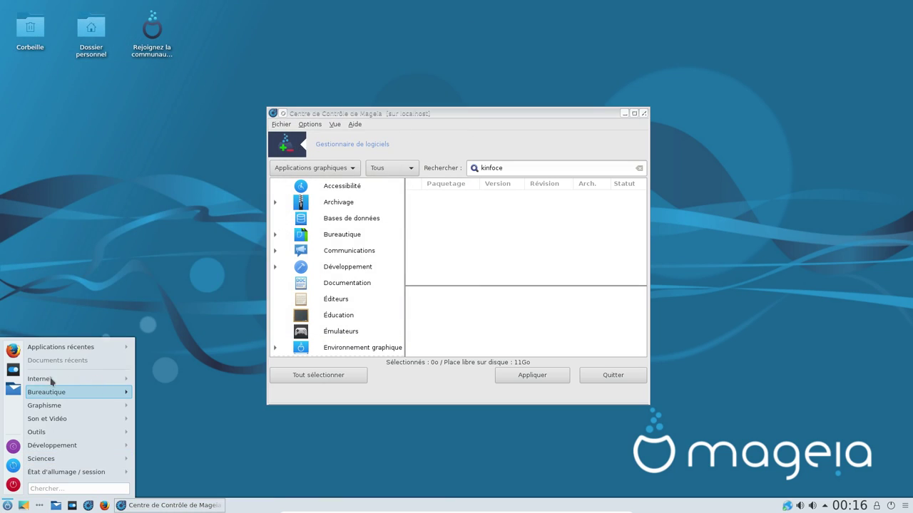
pyautogui.click(13, 370)
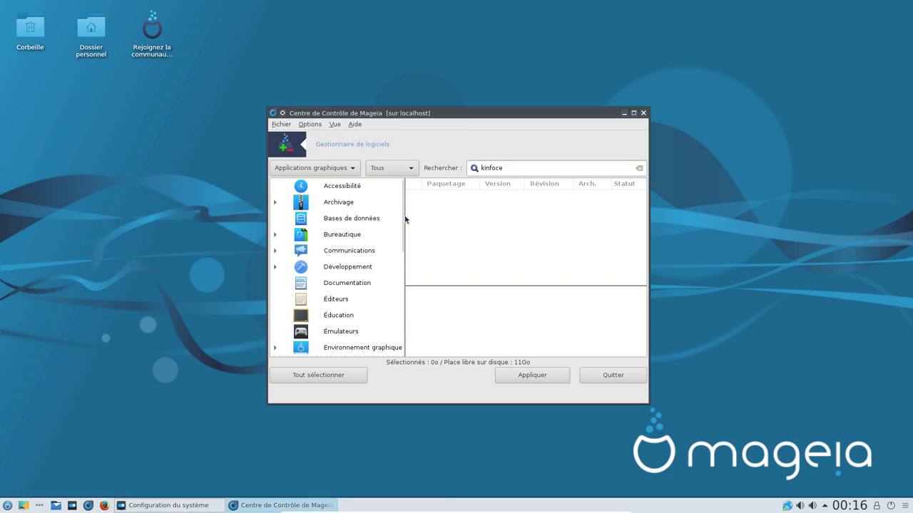
pyautogui.click(624, 113)
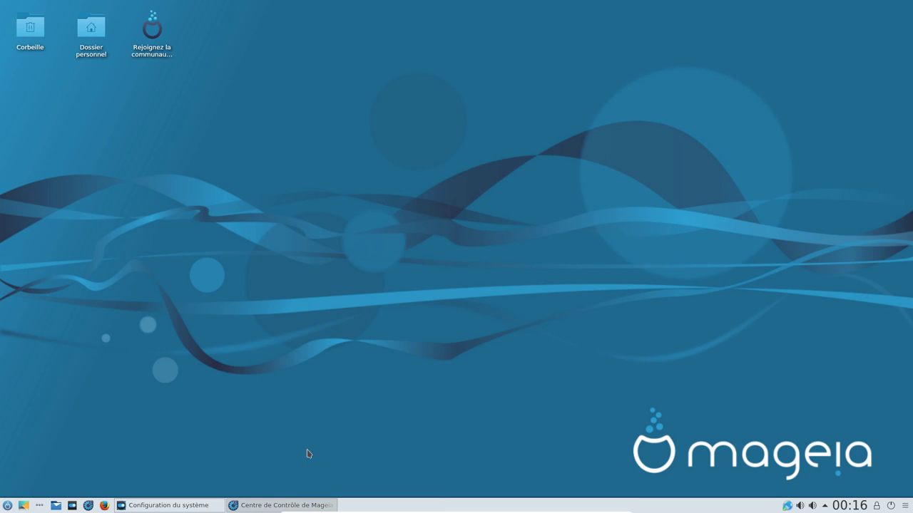
pyautogui.click(182, 509)
pyautogui.moveTo(130, 9); pyautogui.dragTo(365, 70)
pyautogui.doubleClick(365, 70)
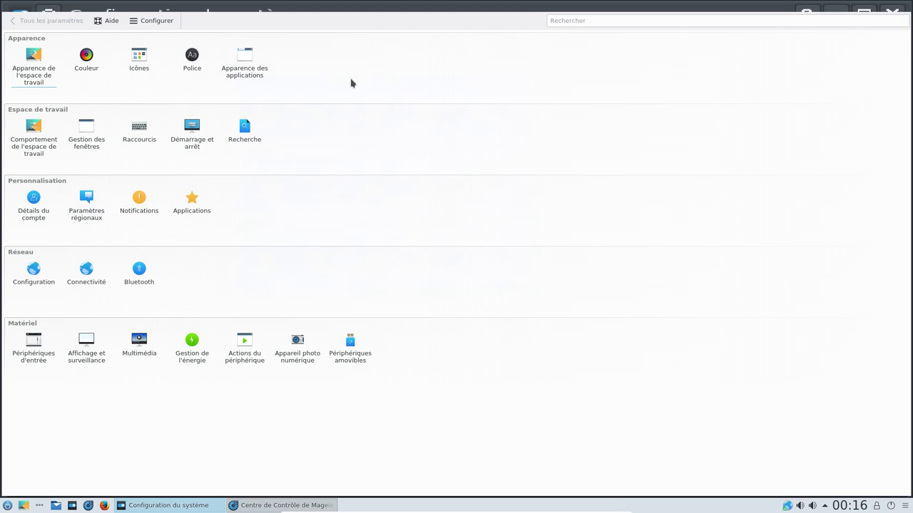
# Step: Apply the Breeze window decoration theme in the application appearance settings (Apparence des applications)
pyautogui.click(253, 64)
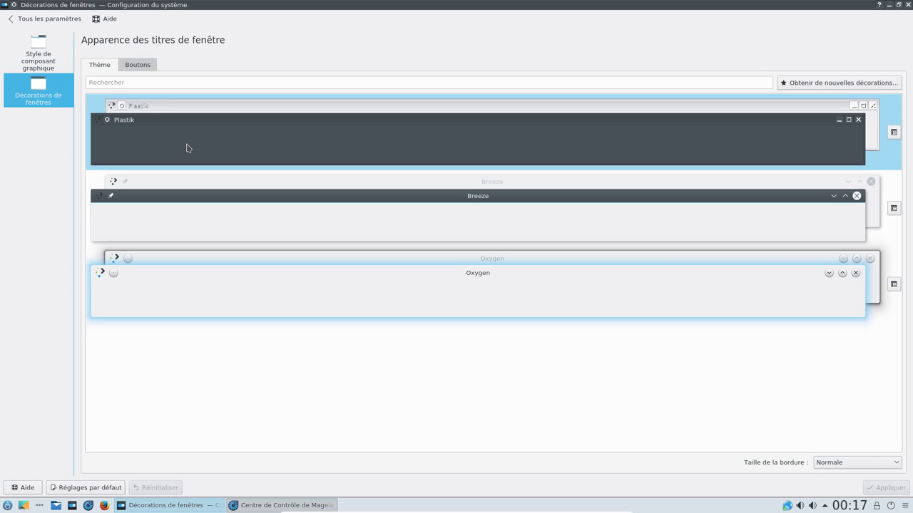
pyautogui.click(436, 204)
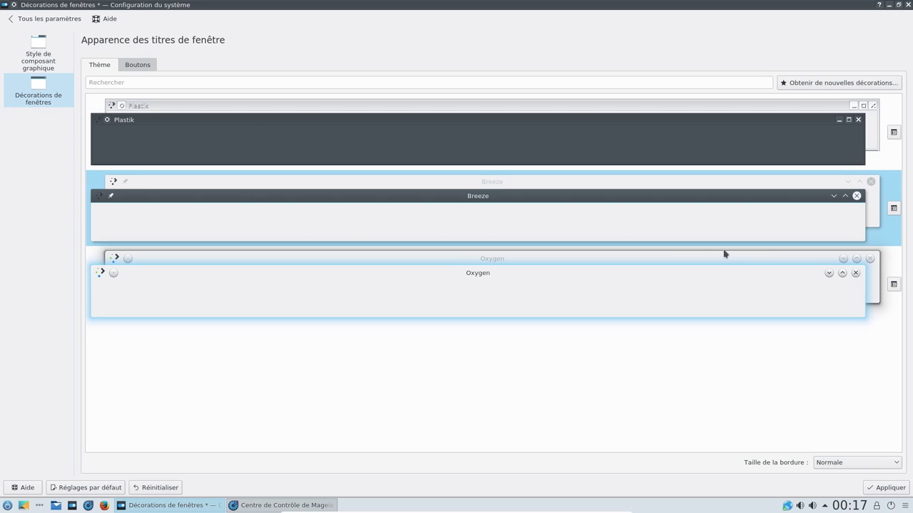
pyautogui.click(885, 488)
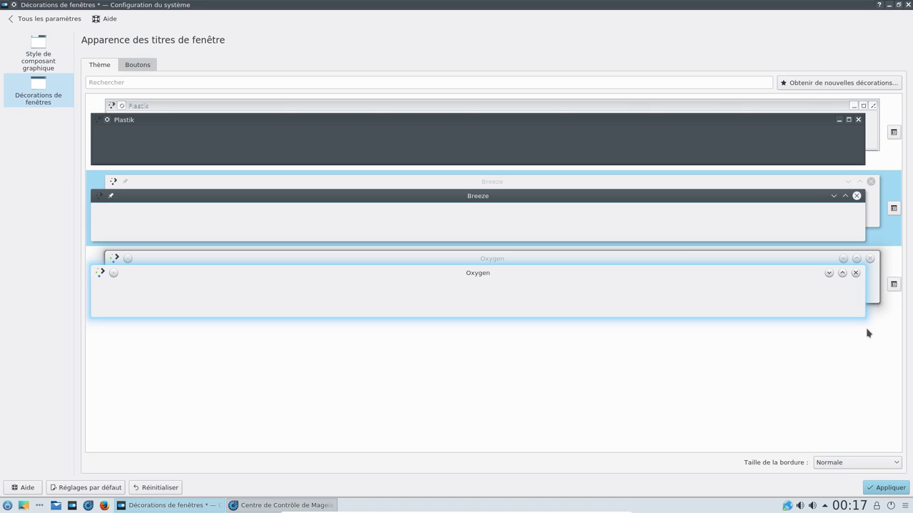
# Step: Restore the system settings window from its maximized state, enlarge it and reposition it on the desktop
pyautogui.click(896, 8)
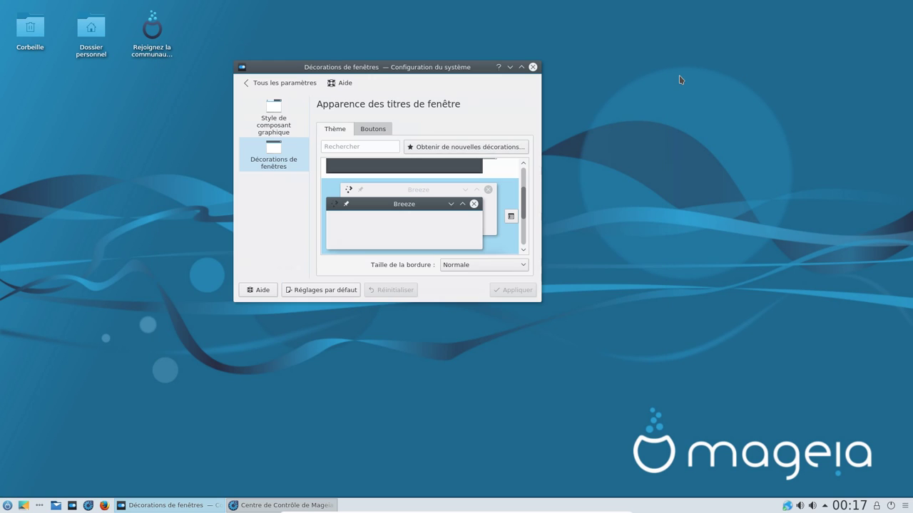
pyautogui.click(541, 306)
pyautogui.moveTo(540, 302); pyautogui.dragTo(825, 453)
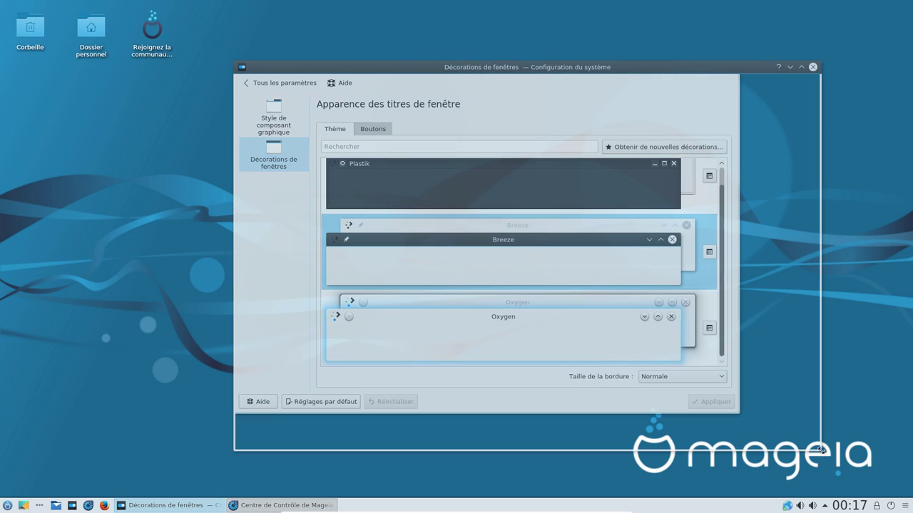
pyautogui.moveTo(517, 67); pyautogui.dragTo(489, 50)
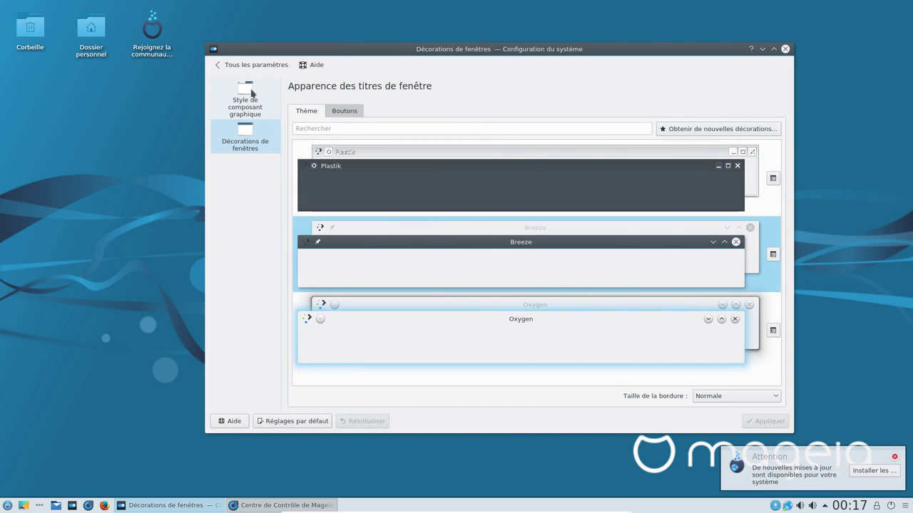
# Step: Review the global, mouse pointer and splash screen themes in the workspace appearance settings, and close the system settings
pyautogui.click(246, 66)
pyautogui.click(246, 103)
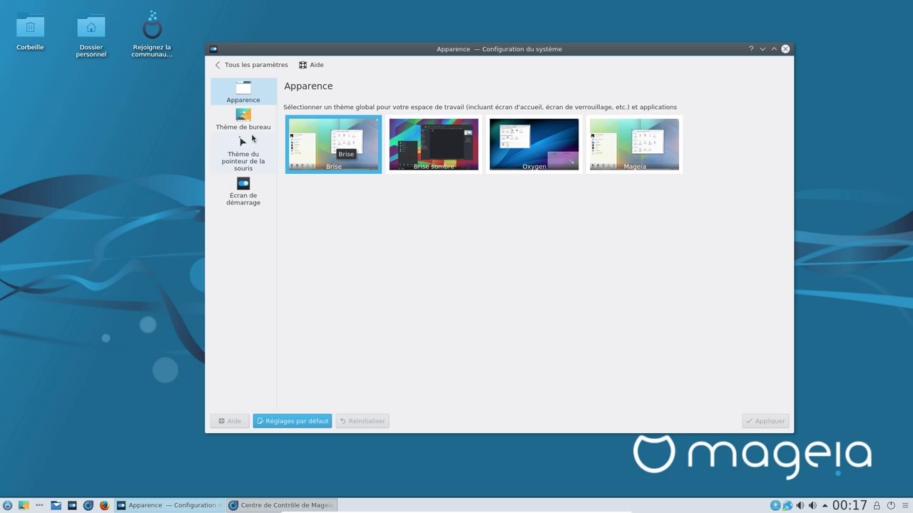
pyautogui.click(243, 119)
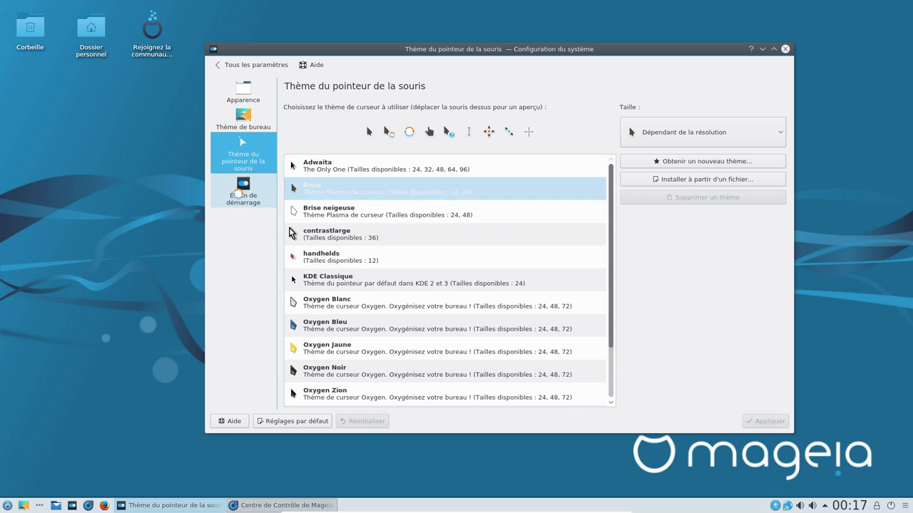
pyautogui.click(243, 193)
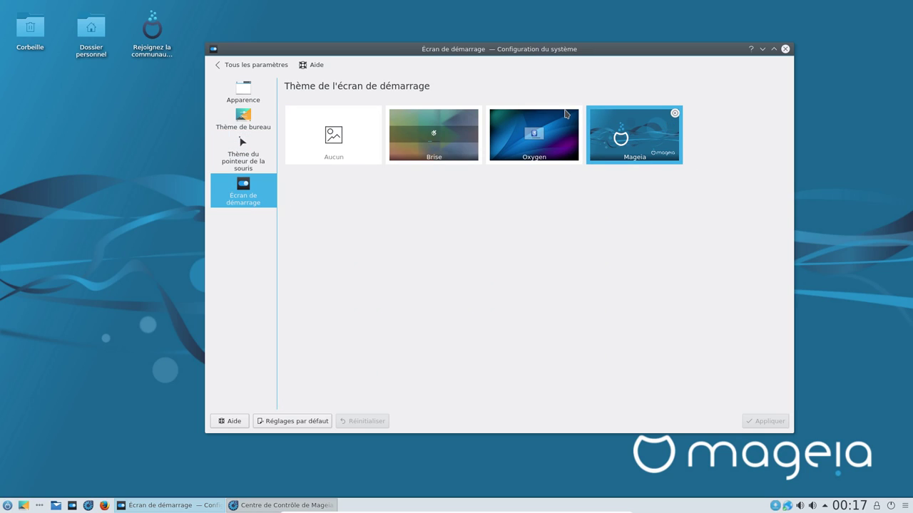
pyautogui.click(257, 65)
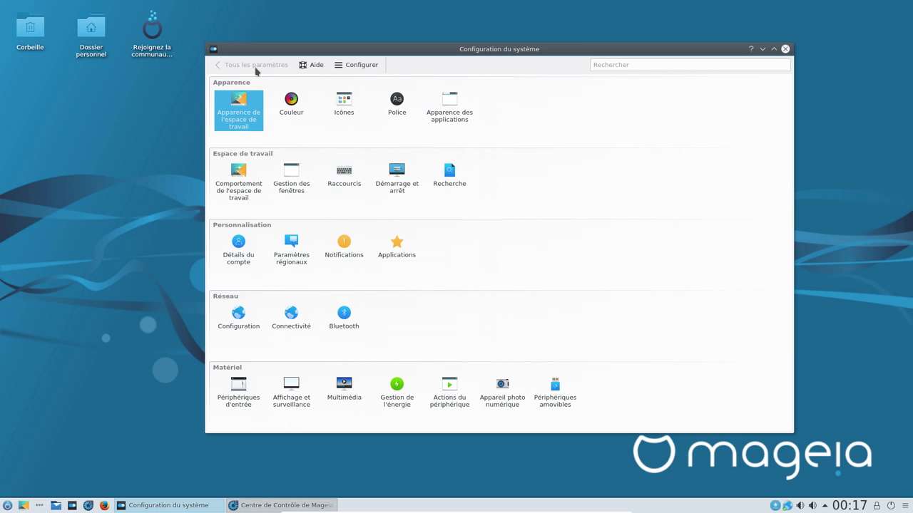
pyautogui.click(785, 48)
# Step: Start GIMP from the Graphisme applications and enlarge its image window
pyautogui.click(7, 505)
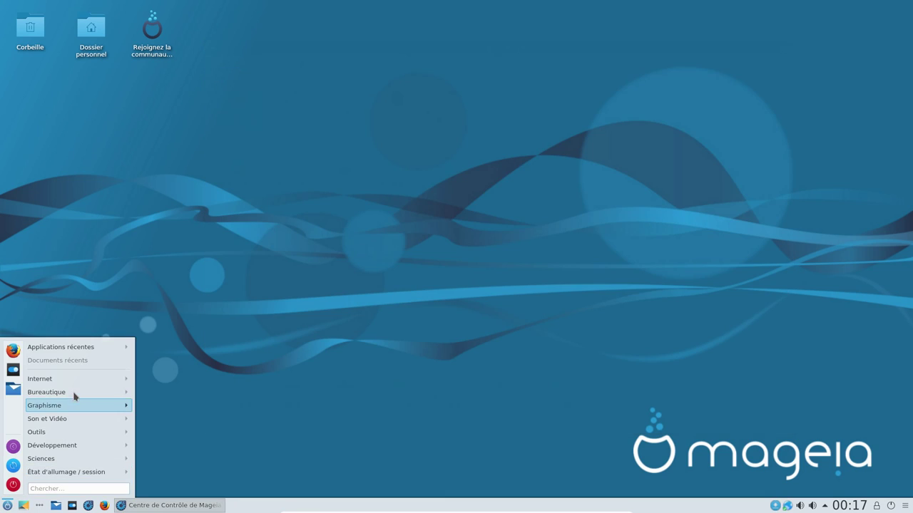
pyautogui.moveTo(72, 410)
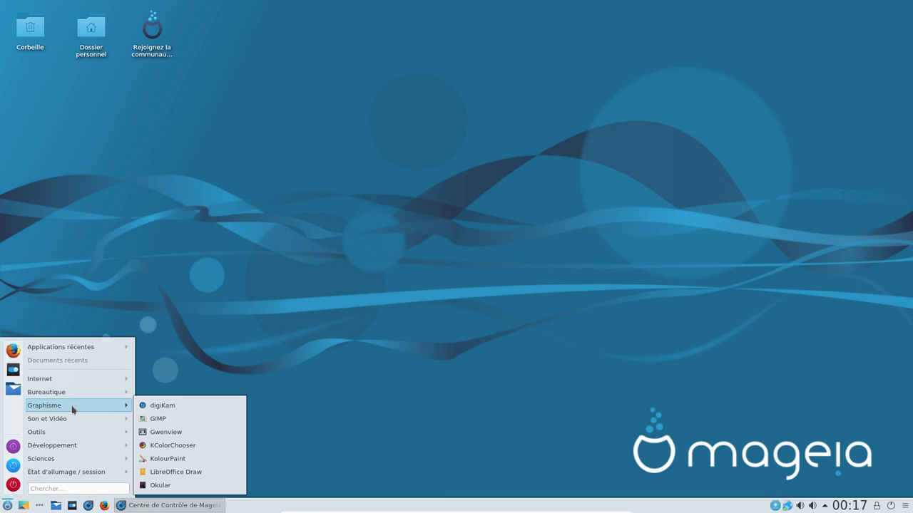
pyautogui.click(191, 425)
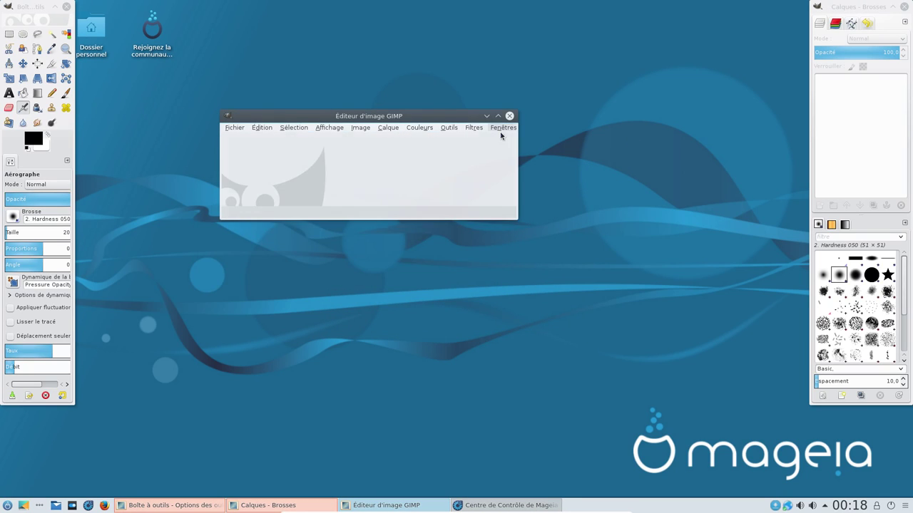
pyautogui.moveTo(517, 219); pyautogui.dragTo(606, 258)
# Step: Look through GIMP's commands, switch it to single-window mode (Mode fenêtre unique) and close it
pyautogui.click(510, 128)
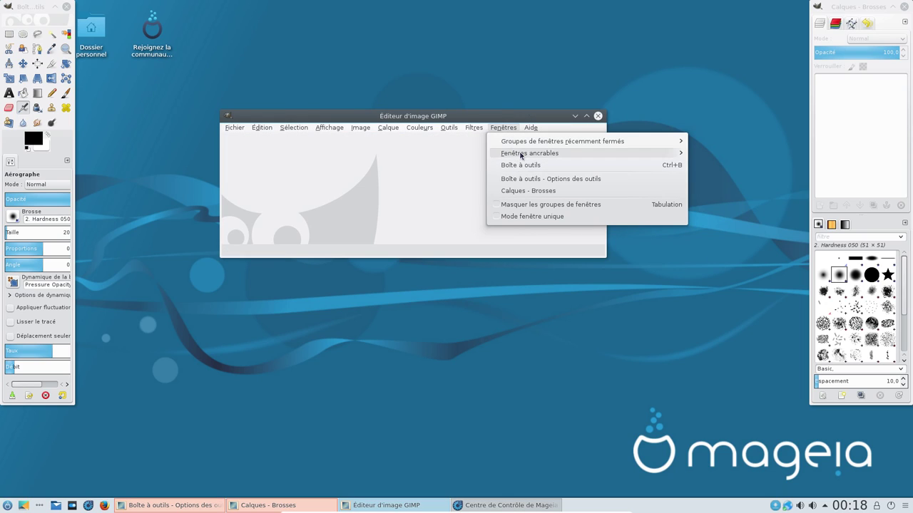
pyautogui.moveTo(388, 128)
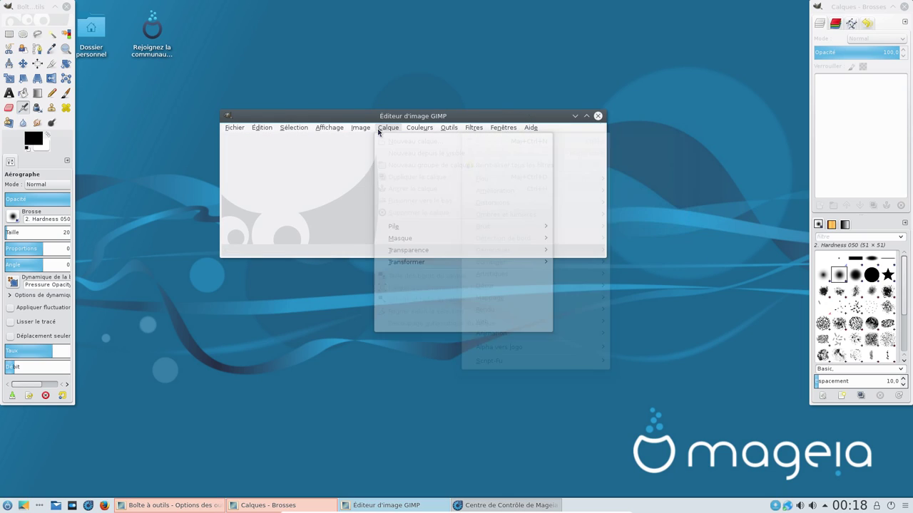
pyautogui.moveTo(414, 254)
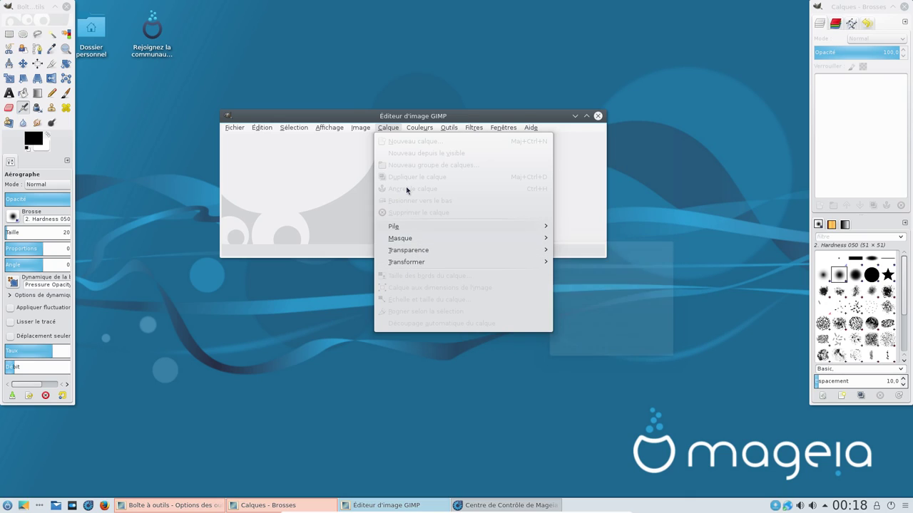
pyautogui.moveTo(232, 127)
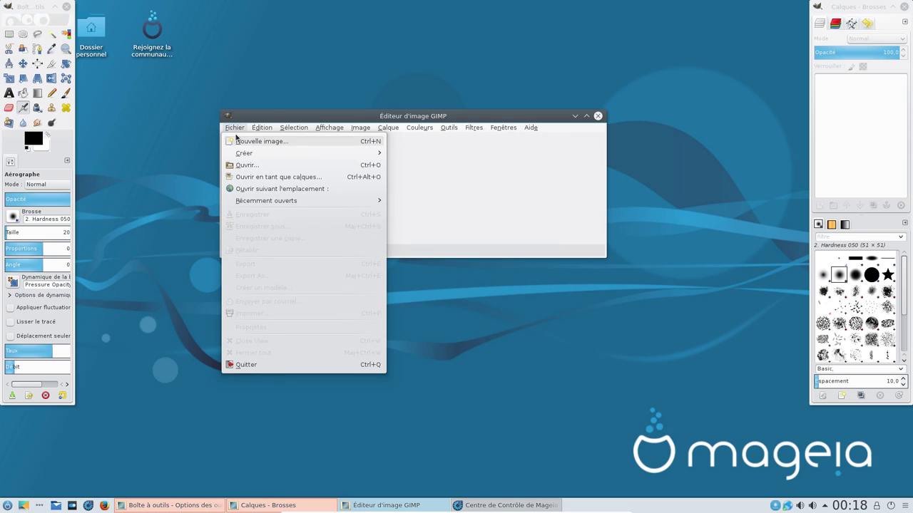
pyautogui.moveTo(503, 127)
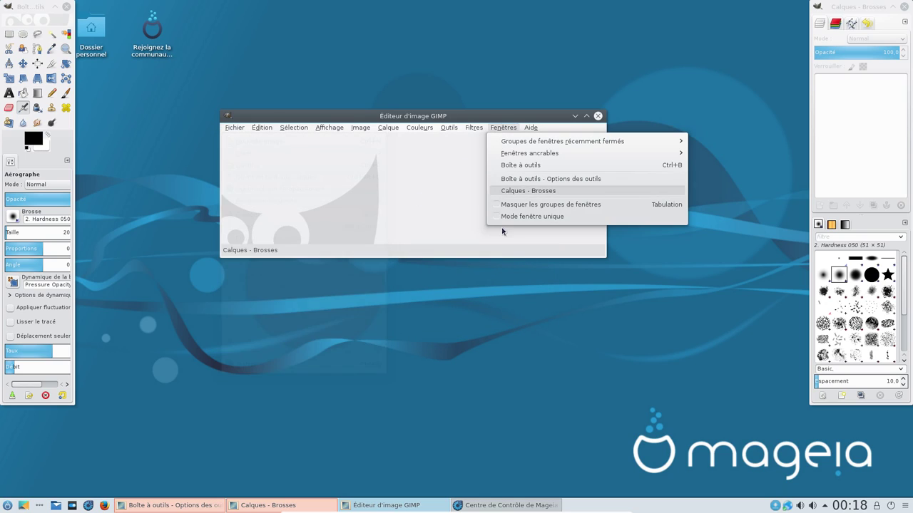
pyautogui.click(515, 216)
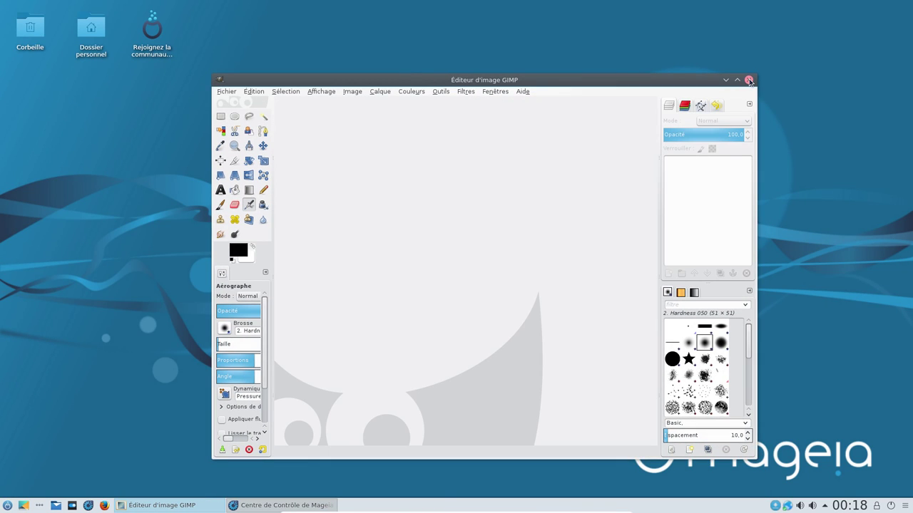
pyautogui.click(749, 81)
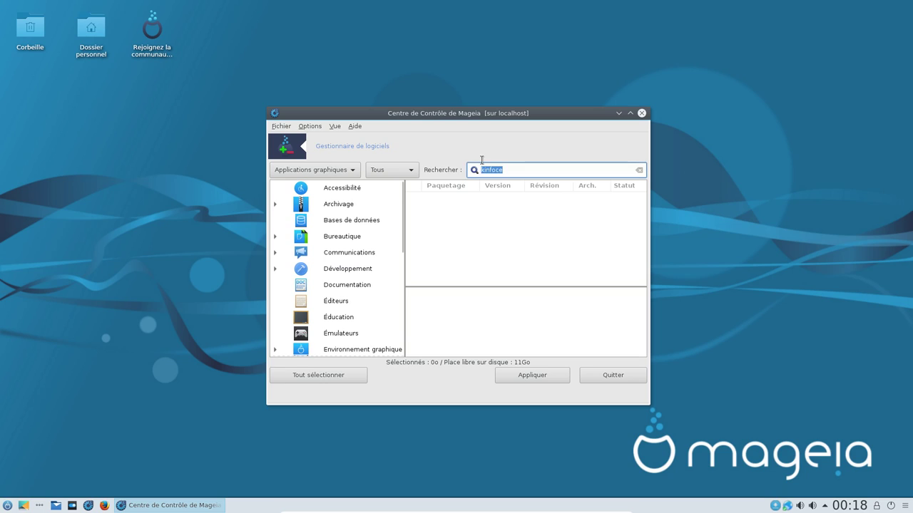
# Step: Look up "breeze" in Mageia's software manager, set the package type filter to Tous and maximize the window
pyautogui.write('breeze')
pyautogui.press('Return')
pyautogui.click(312, 171)
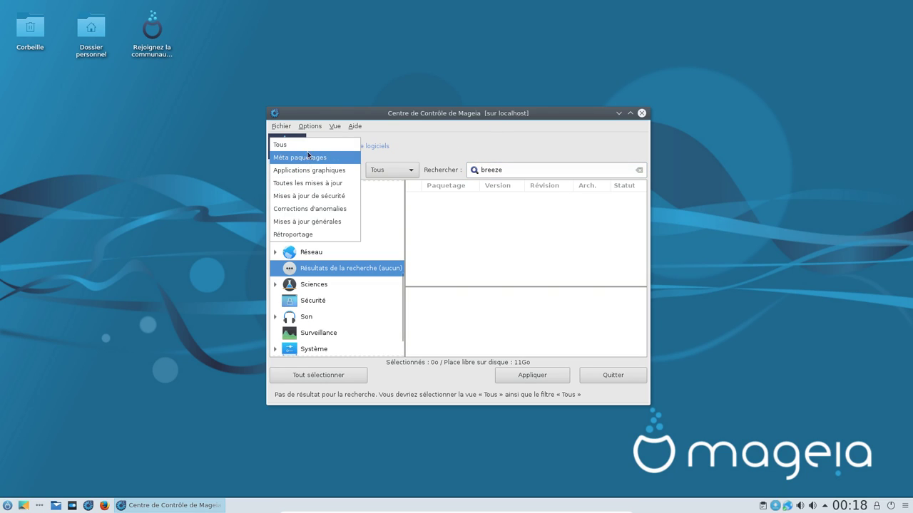
pyautogui.click(292, 142)
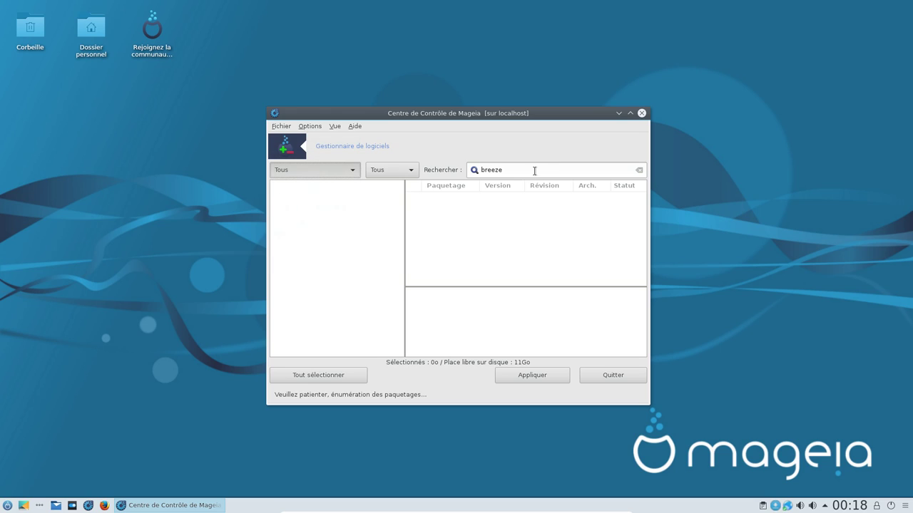
pyautogui.click(631, 114)
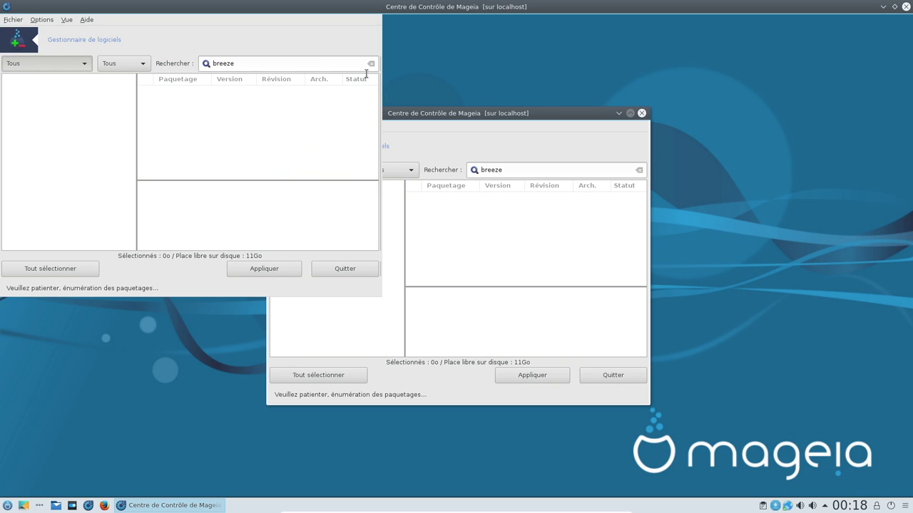
# Step: Repeat the breeze search and mark the x86_64 packages breeze-gtk and kde4-style-breeze for installation
pyautogui.press('Return')
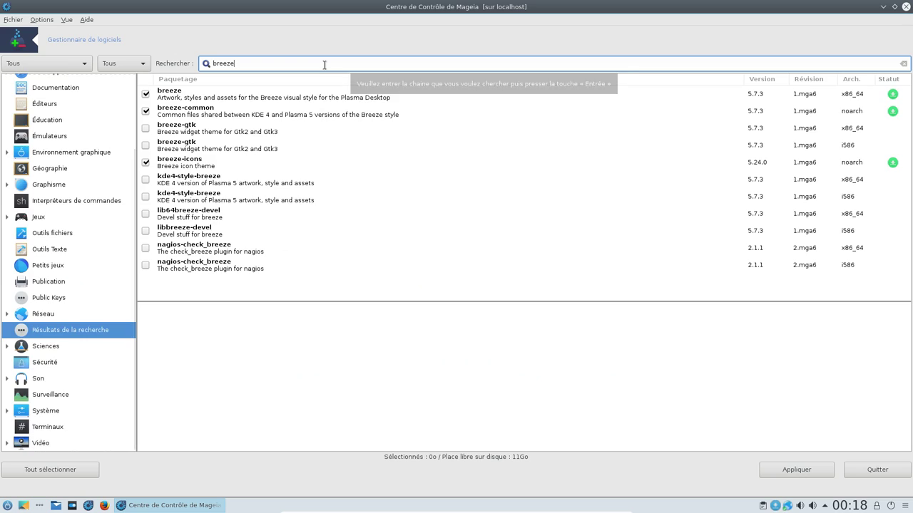
pyautogui.click(147, 129)
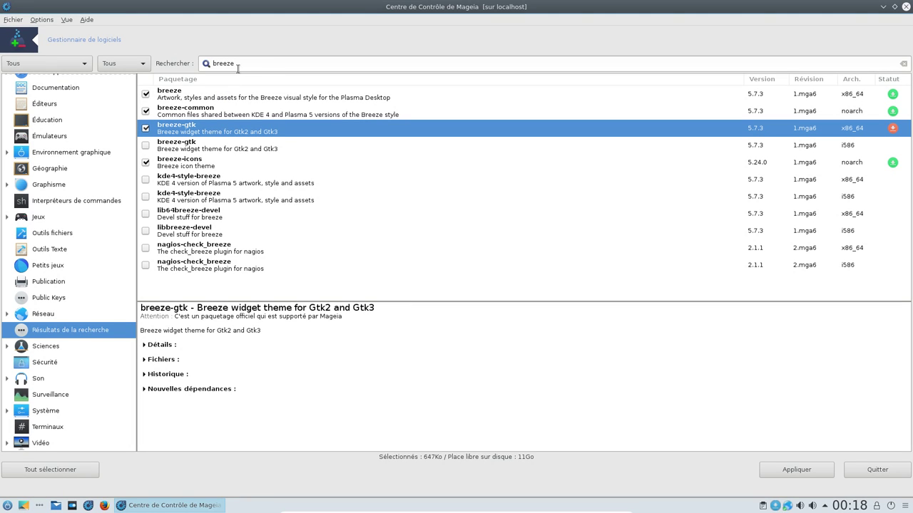
pyautogui.click(147, 184)
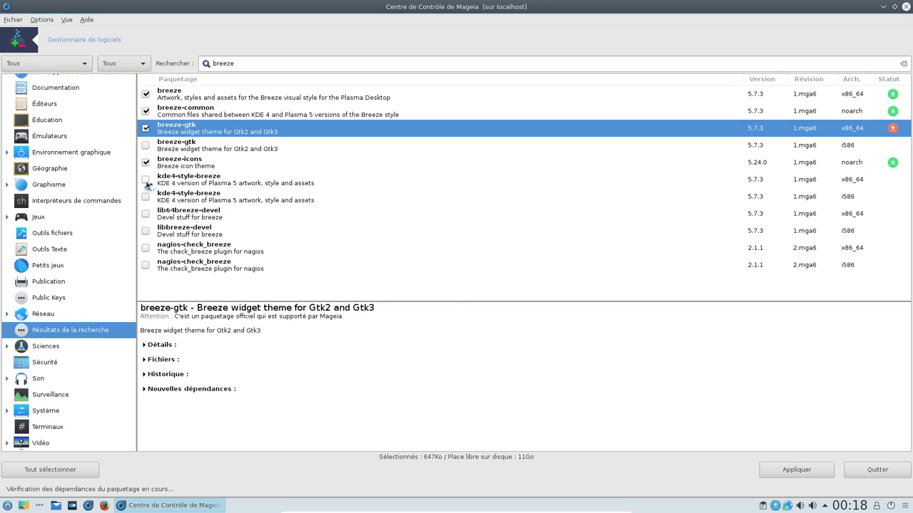
# Step: Search the packages for "oxygen" and mark oxygen-gtk for removal
pyautogui.click(244, 64)
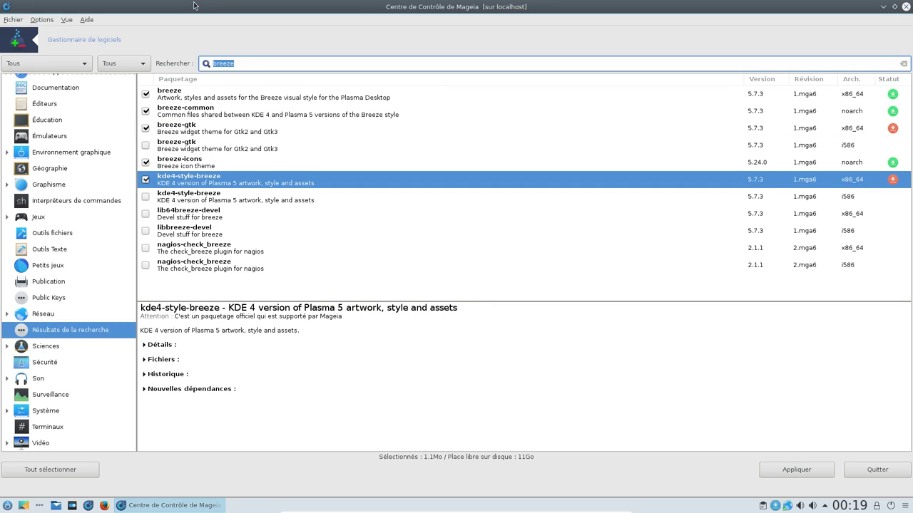
pyautogui.write('oxygen')
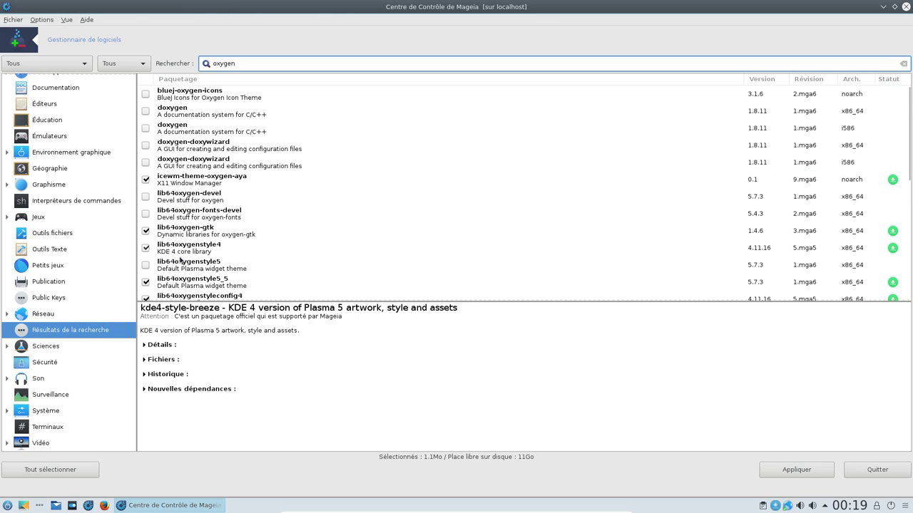
pyautogui.scroll(-8, 168, 212)
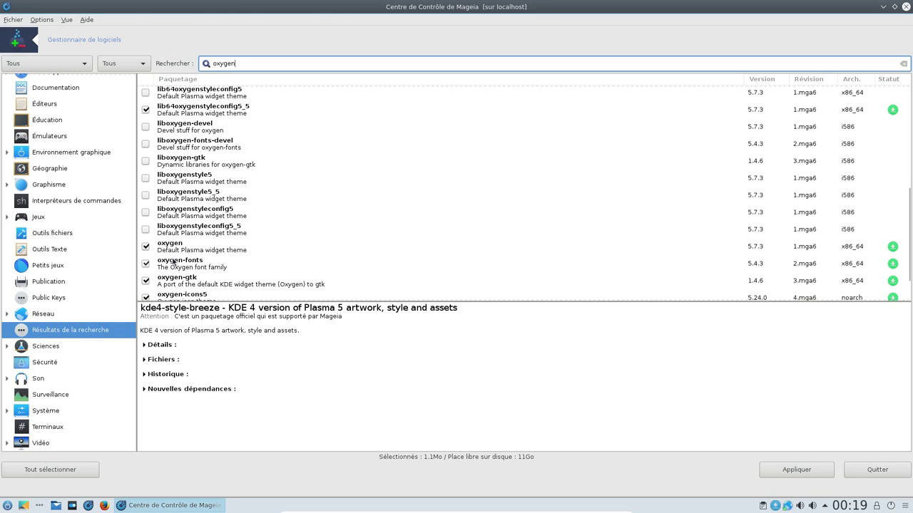
pyautogui.click(146, 241)
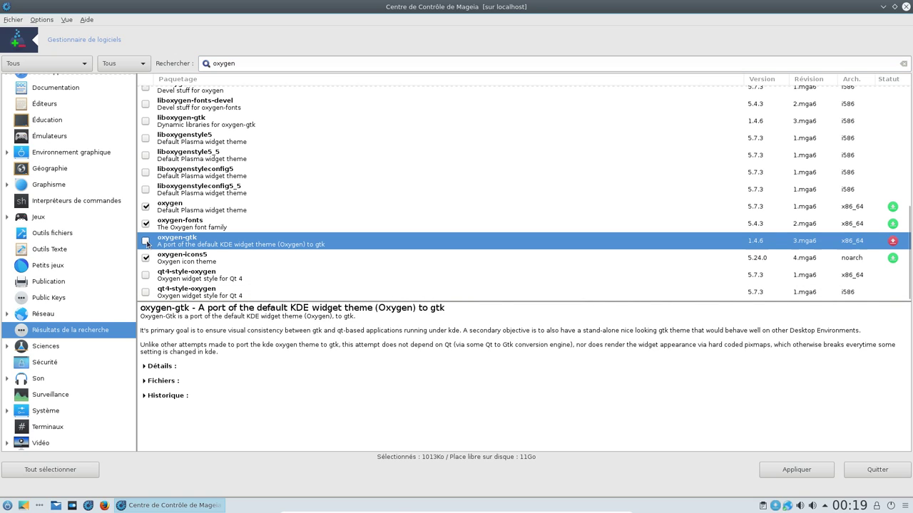
# Step: Apply and confirm the package changes, restore the software manager from its maximized state and dismiss the package information dialog
pyautogui.click(797, 470)
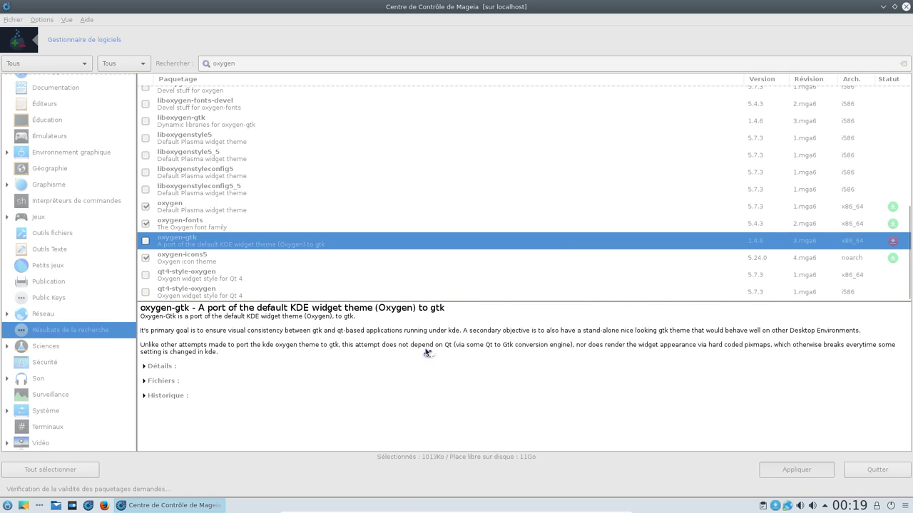
pyautogui.click(514, 343)
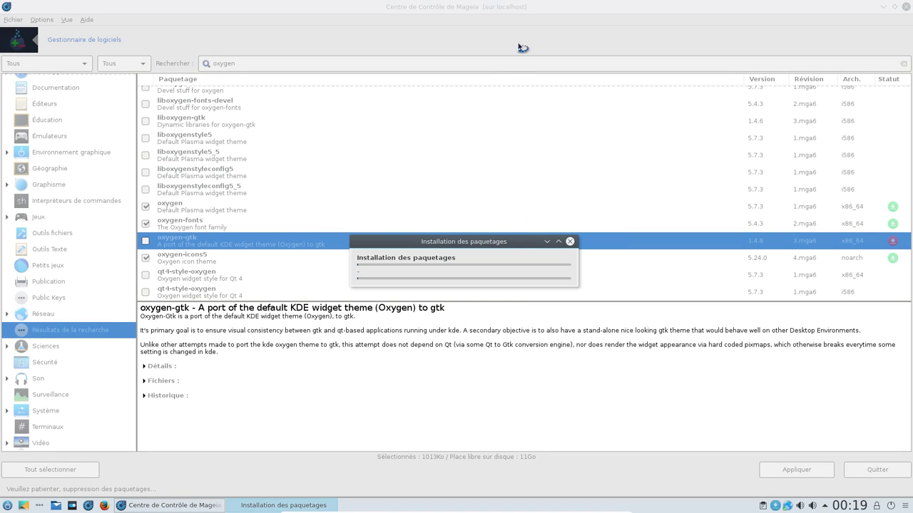
pyautogui.doubleClick(530, 15)
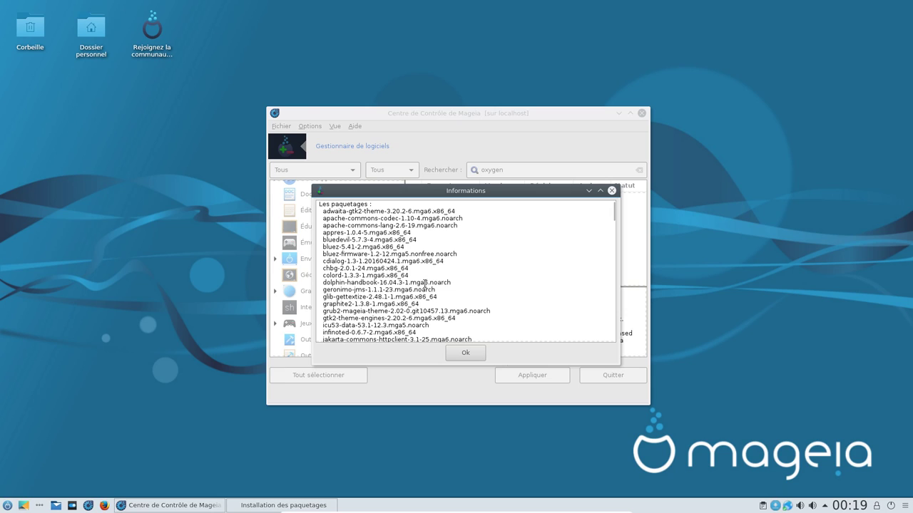
pyautogui.click(468, 358)
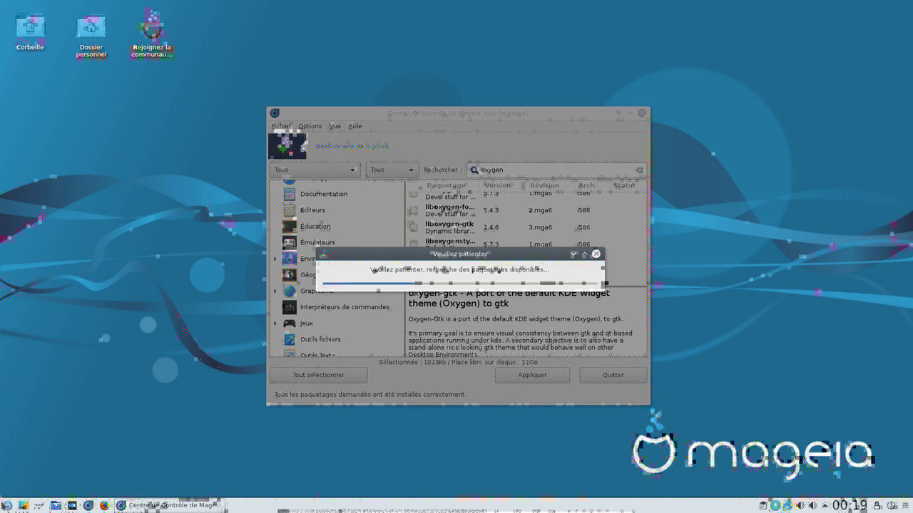
# Step: Start GIMP again from the Graphisme applications, and start the Dolphin file manager
pyautogui.click(7, 505)
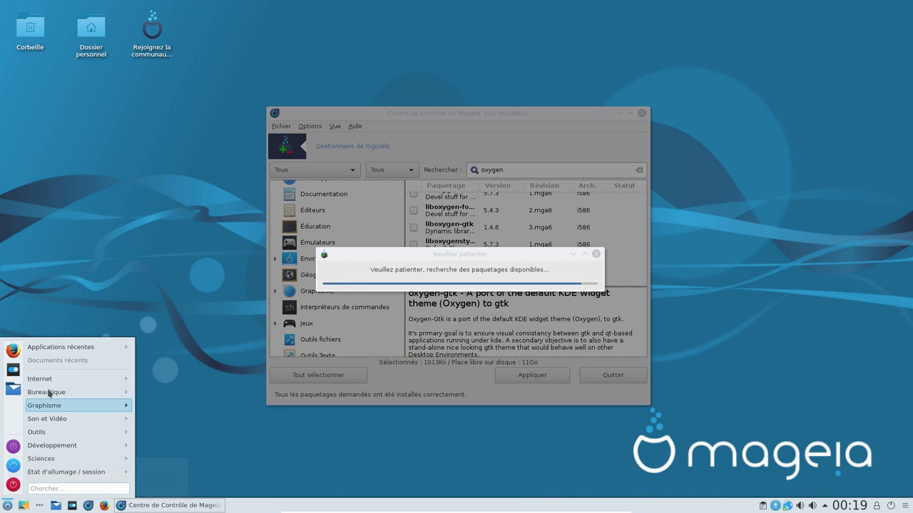
pyautogui.moveTo(50, 390)
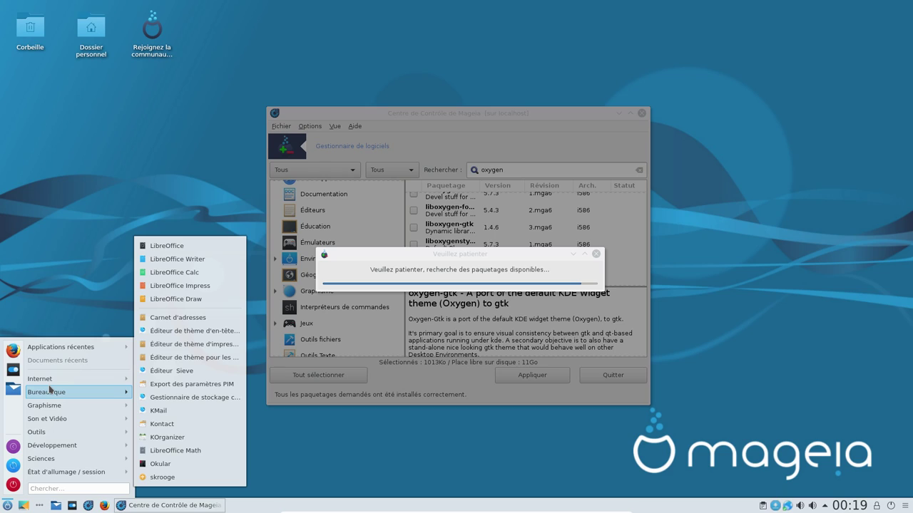
pyautogui.moveTo(57, 406)
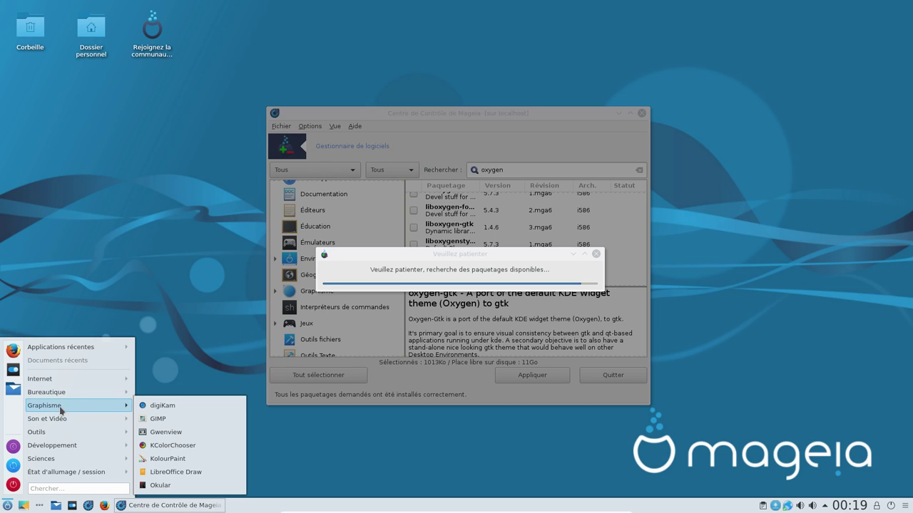
pyautogui.click(198, 423)
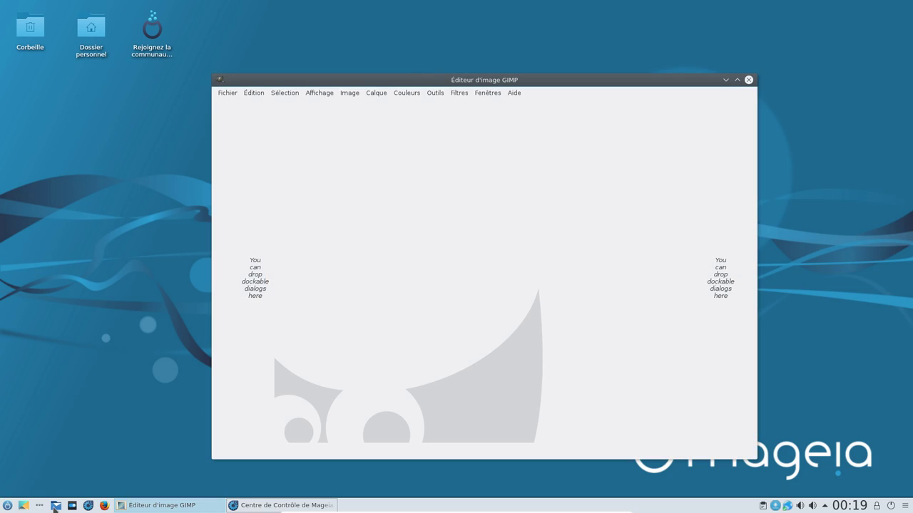
pyautogui.click(56, 506)
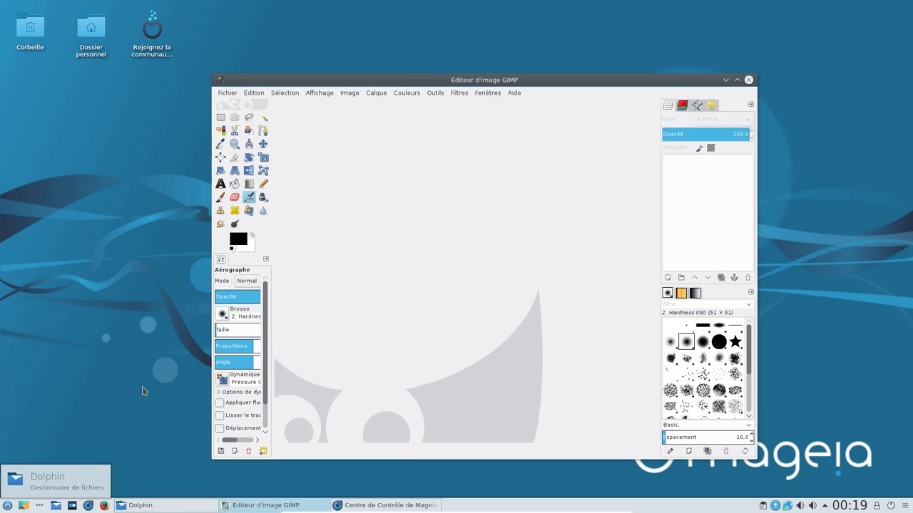
# Step: Examine how the Image, Calque and Fichier menus of GIMP are rendered with the new theme
pyautogui.click(343, 94)
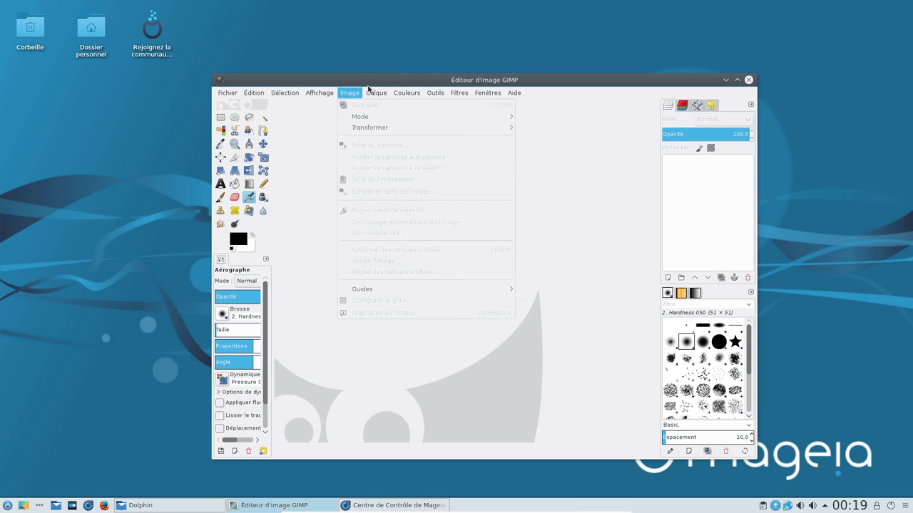
pyautogui.moveTo(375, 93)
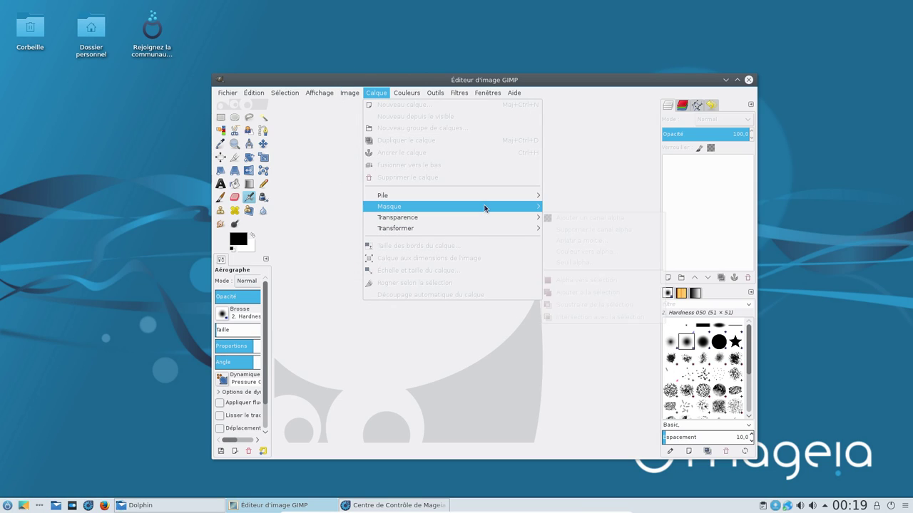
pyautogui.moveTo(228, 94)
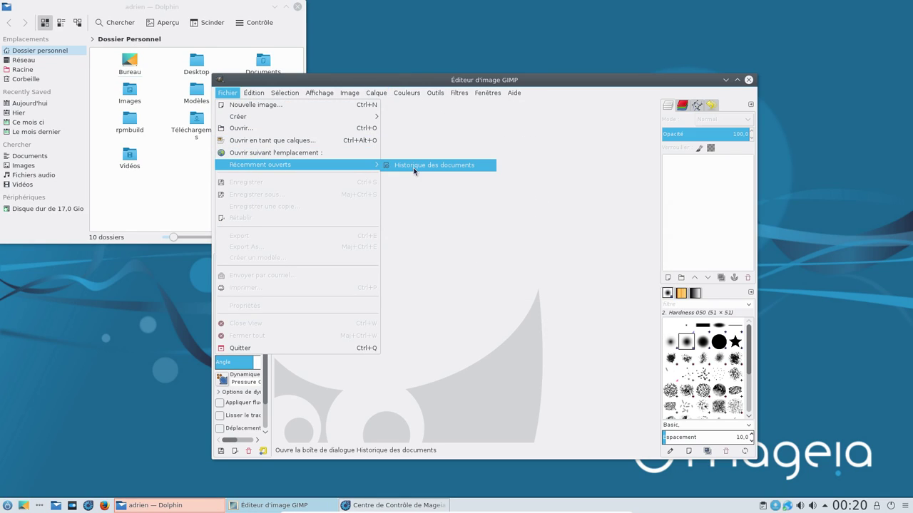
# Step: Enable the menu bar in Dolphin and open its Affichage menu for comparison with GIMP
pyautogui.click(264, 22)
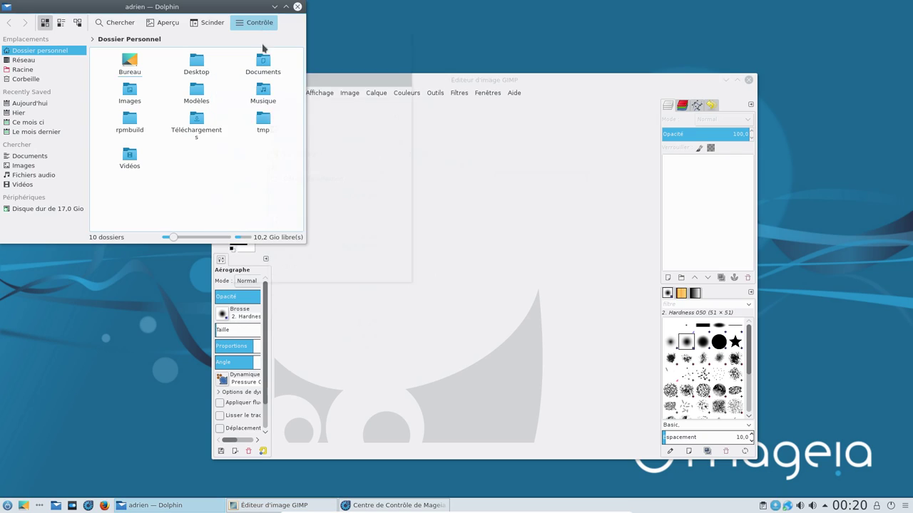
pyautogui.click(268, 277)
pyautogui.click(81, 20)
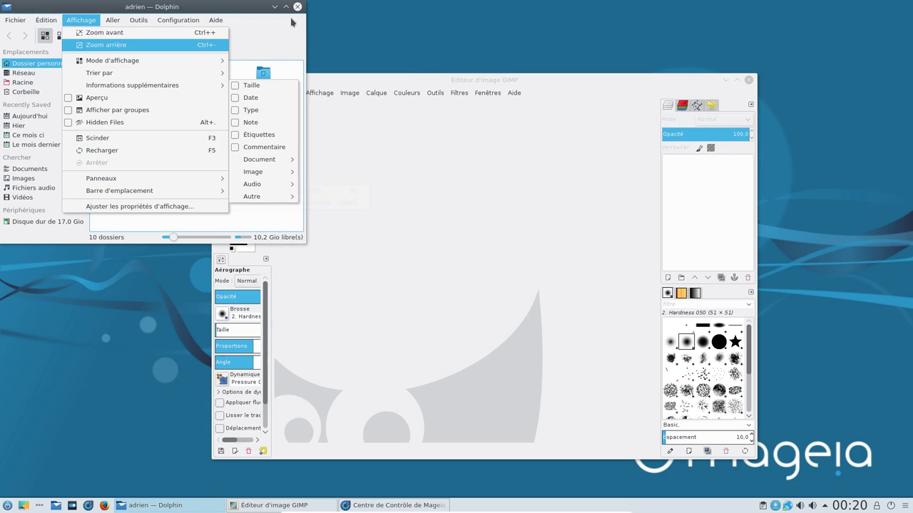
# Step: Close the GIMP window and the Dolphin window
pyautogui.click(642, 80)
pyautogui.click(748, 80)
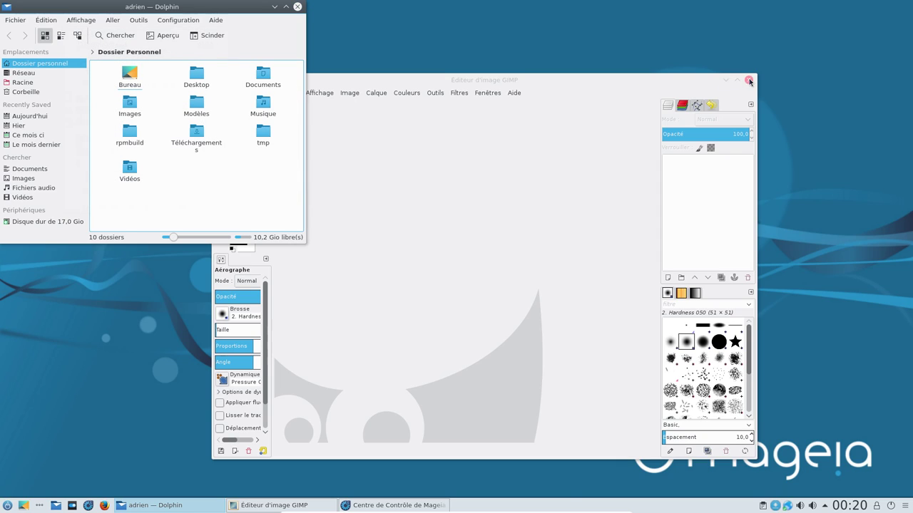
pyautogui.click(297, 7)
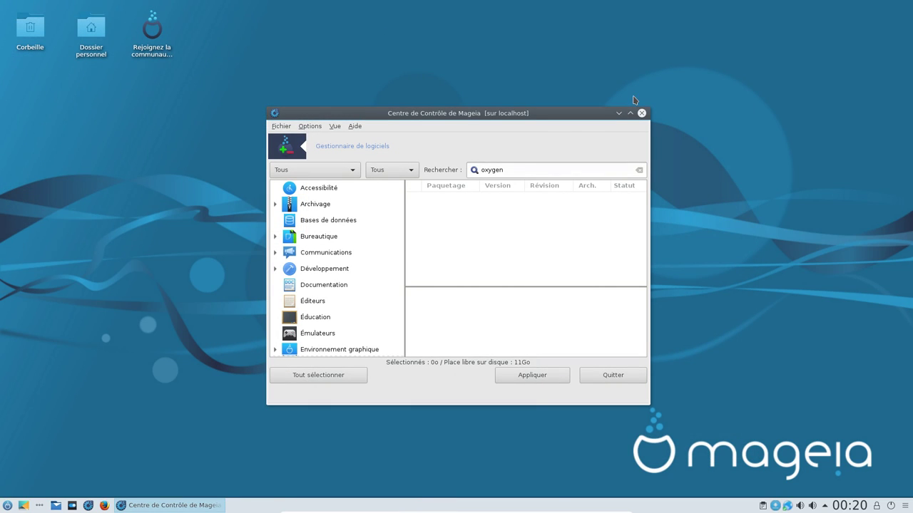
# Step: Start LibreOffice Impress from the Bureautique applications
pyautogui.click(7, 506)
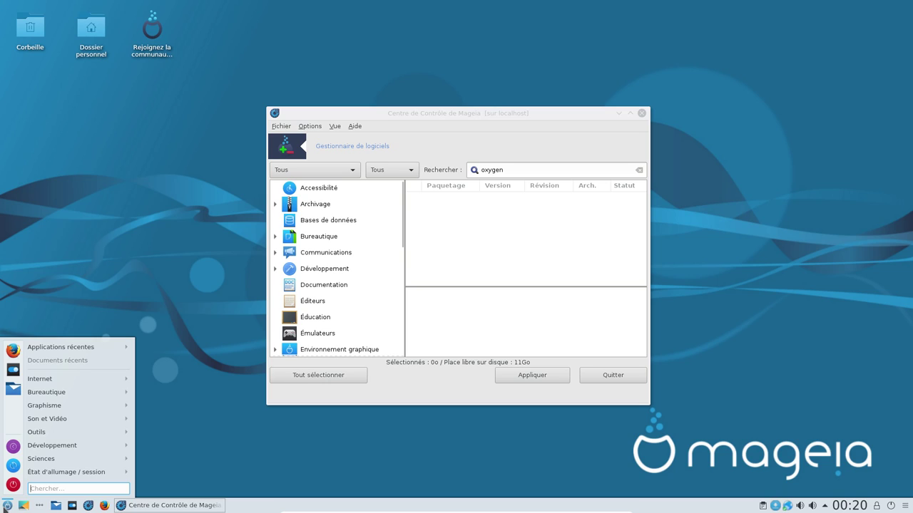
pyautogui.moveTo(68, 394)
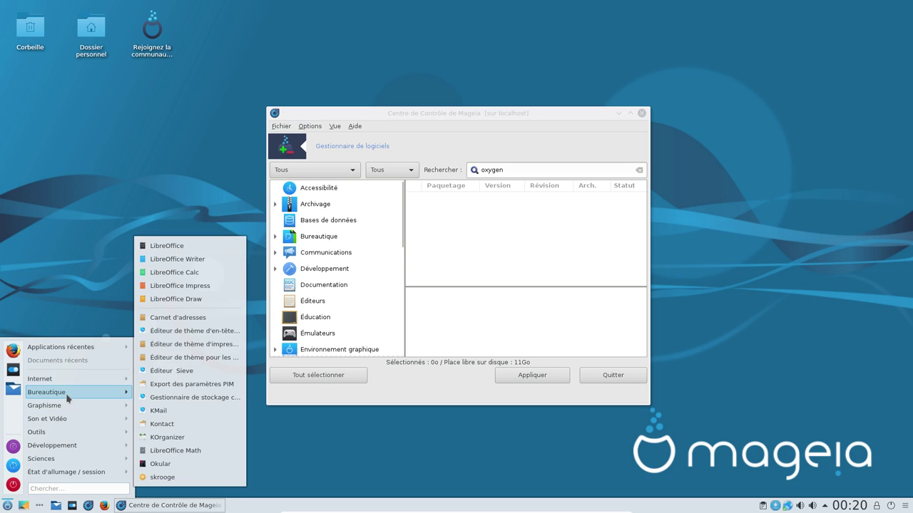
pyautogui.click(187, 285)
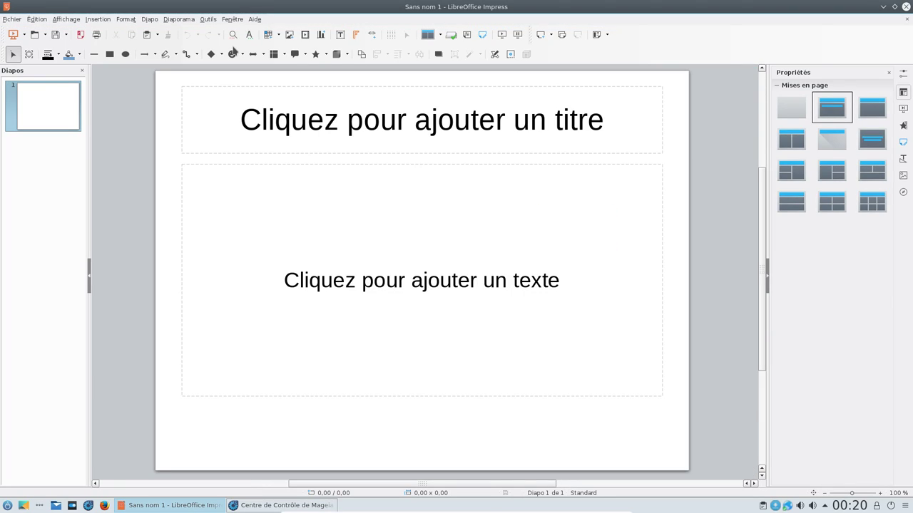
# Step: Examine the rendering of the Fenêtre, Format and Fichier menus in Impress, and quit LibreOffice
pyautogui.click(232, 20)
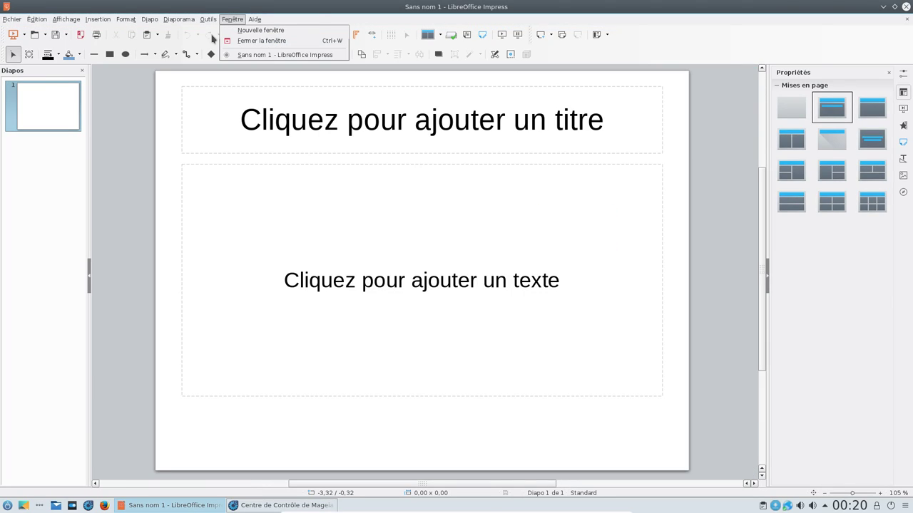
pyautogui.moveTo(125, 20)
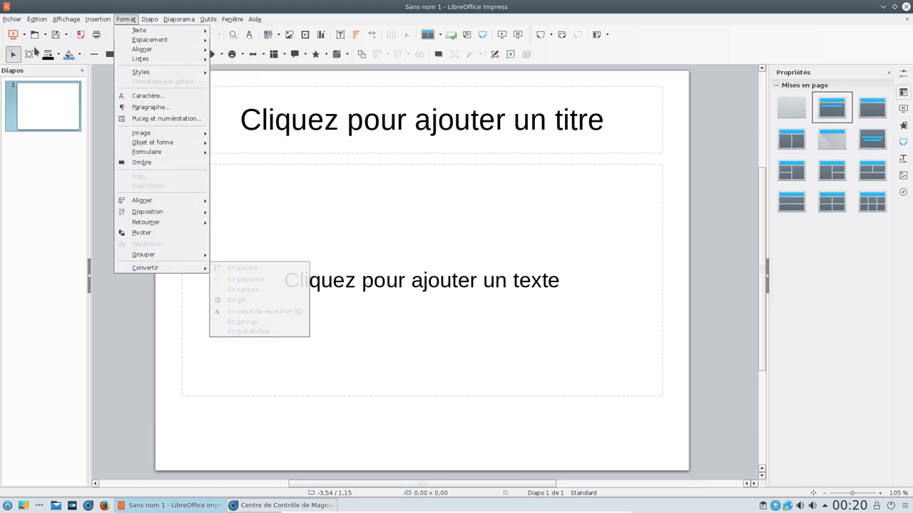
pyautogui.moveTo(11, 19)
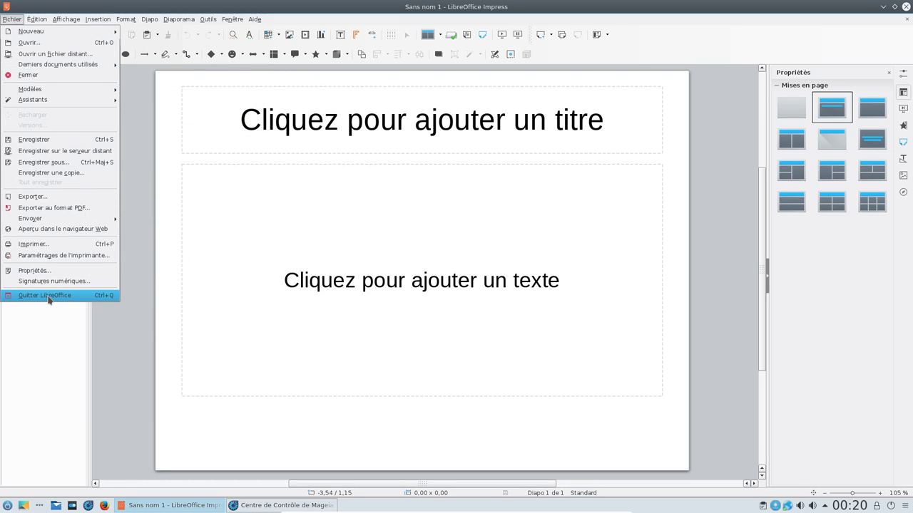
pyautogui.click(44, 296)
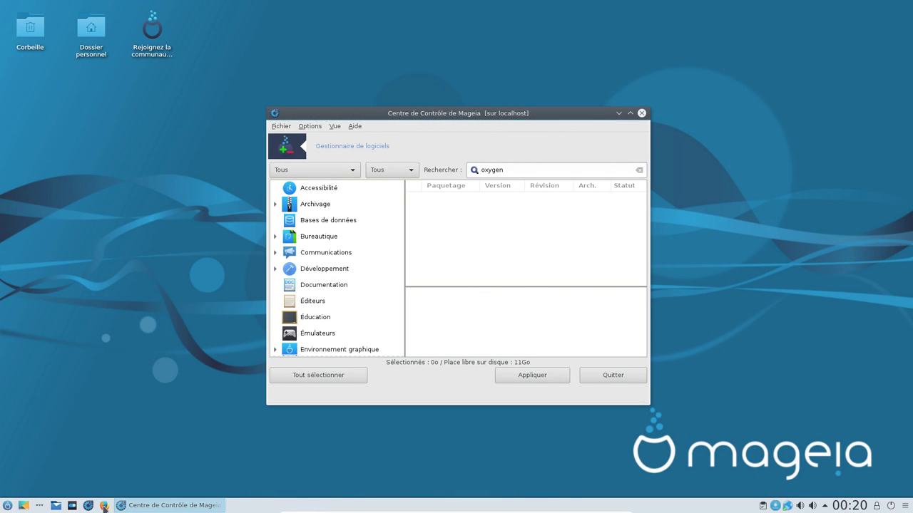
# Step: Search the packages for "clementine" and install the x86_64 version of the music player, accepting its dependencies
pyautogui.click(421, 165)
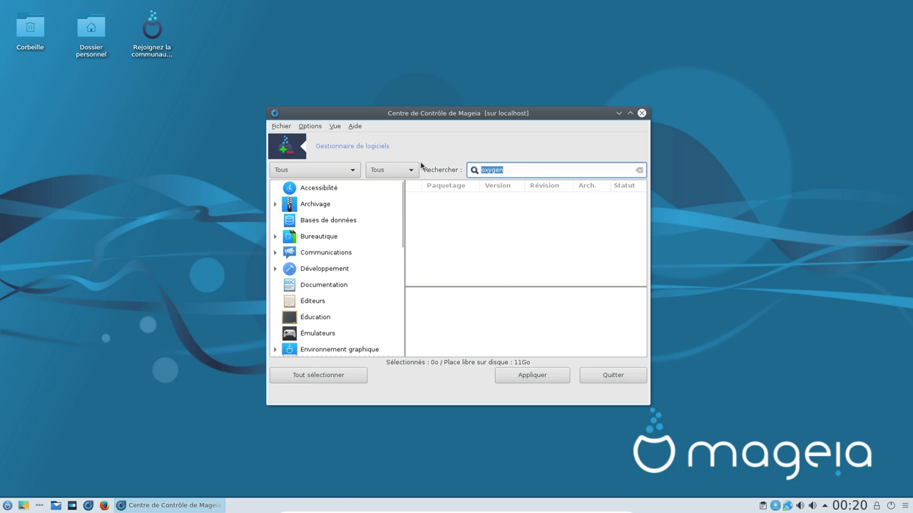
pyautogui.write('clementine')
pyautogui.press('Return')
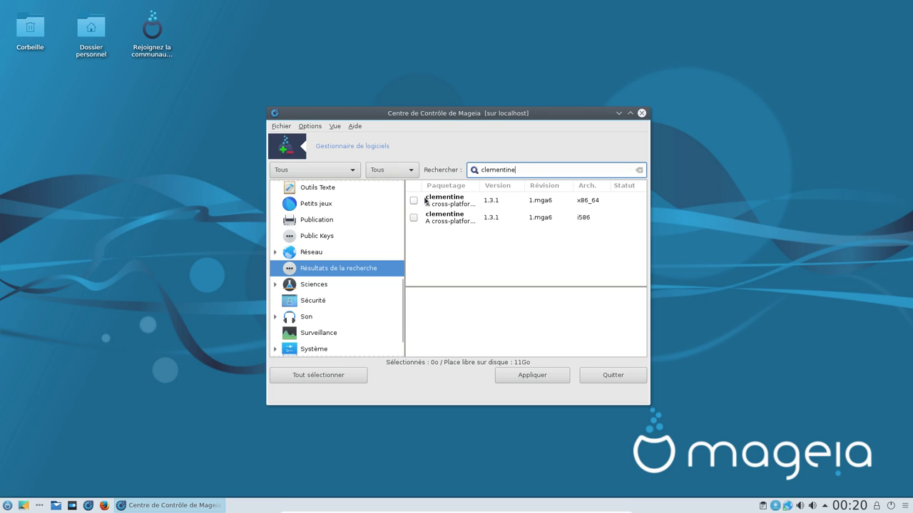
pyautogui.click(415, 202)
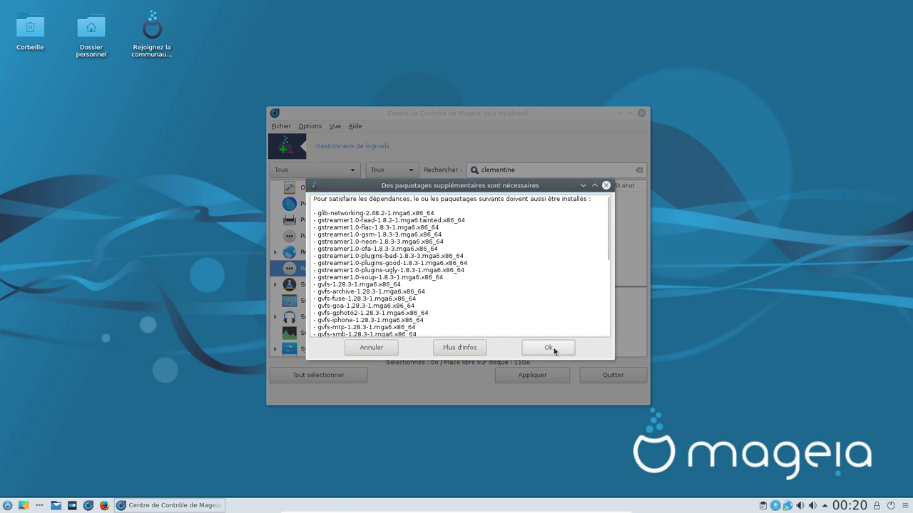
pyautogui.click(549, 348)
pyautogui.click(528, 380)
pyautogui.click(517, 347)
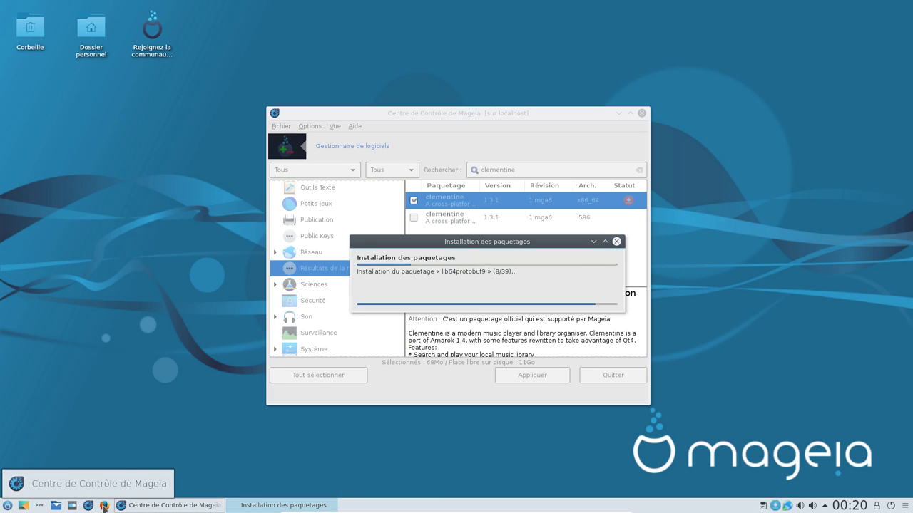
# Step: Switch to Firefox and search the web for "mageia 6 developement"
pyautogui.click(7, 505)
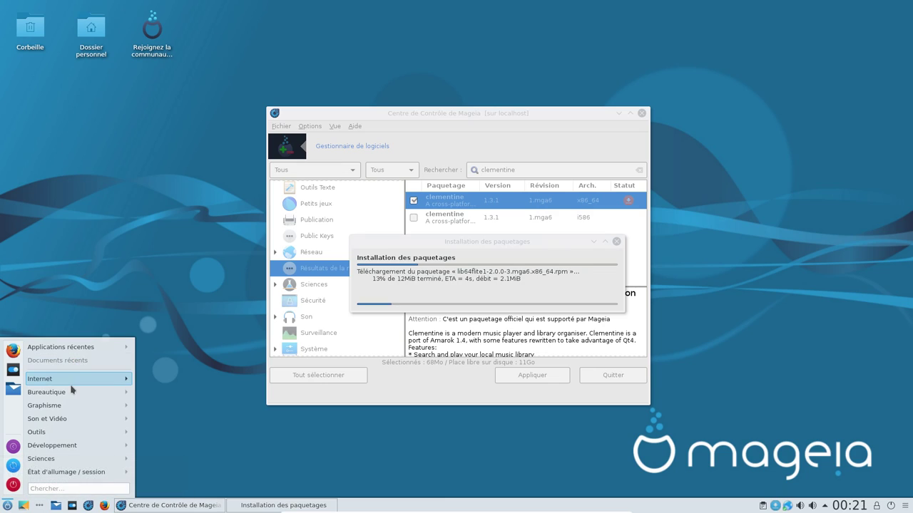
pyautogui.moveTo(69, 408)
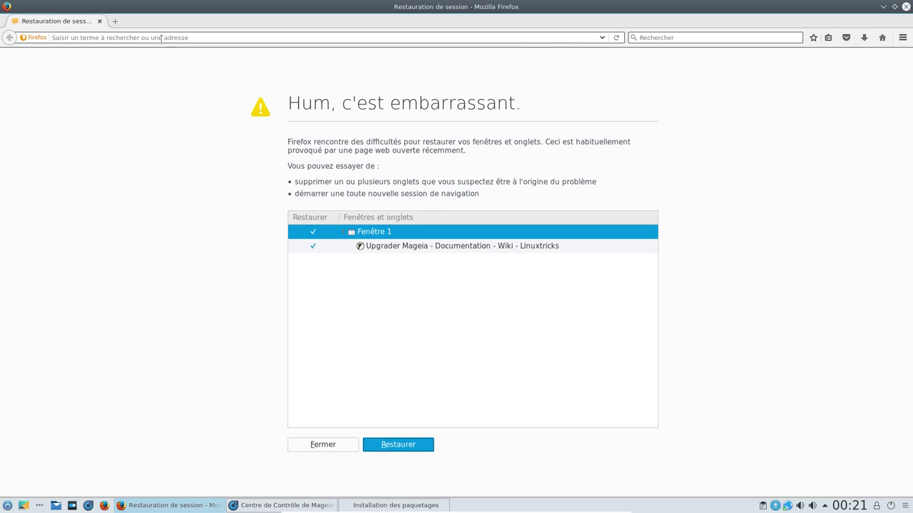
pyautogui.click(162, 37)
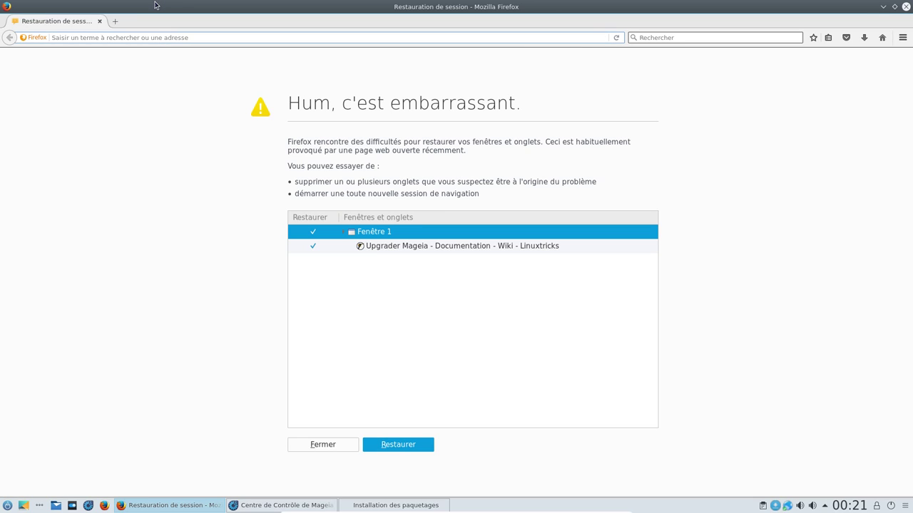
pyautogui.write('mageia')
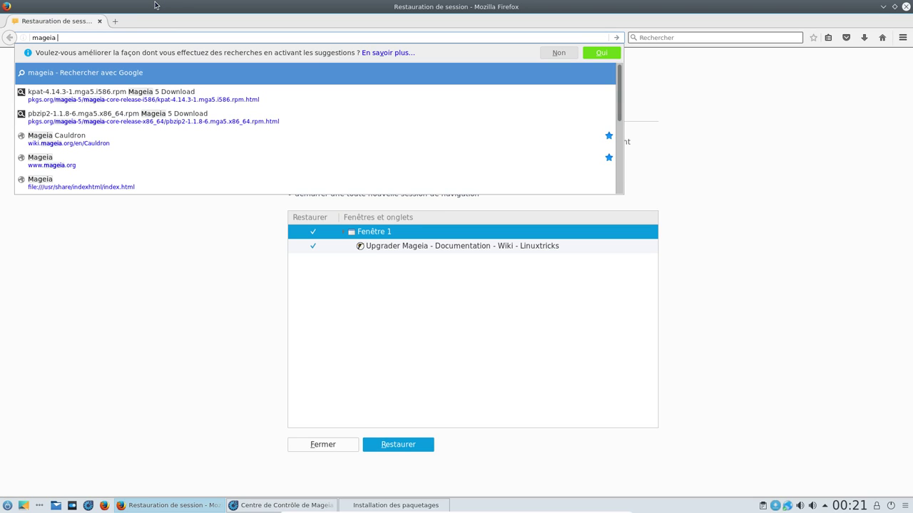
pyautogui.write(' 6 developement')
pyautogui.press('Return')
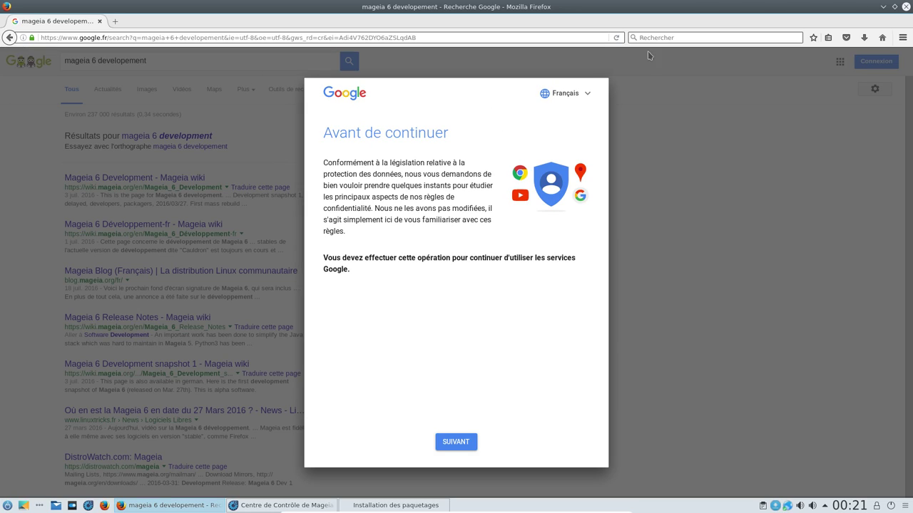
# Step: Repeat the "mageia 6 developement" search with DuckDuckGo instead of Google
pyautogui.click(684, 35)
pyautogui.write('m')
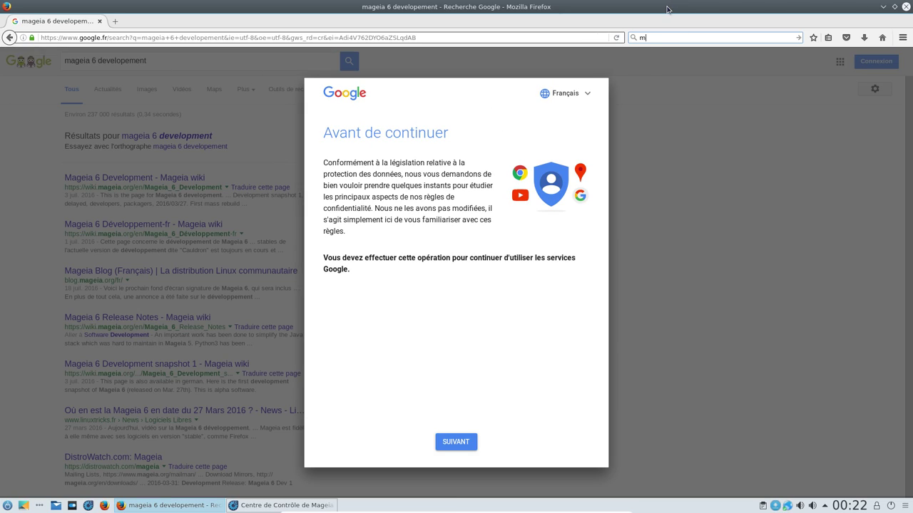
pyautogui.write('ageia 6 developem')
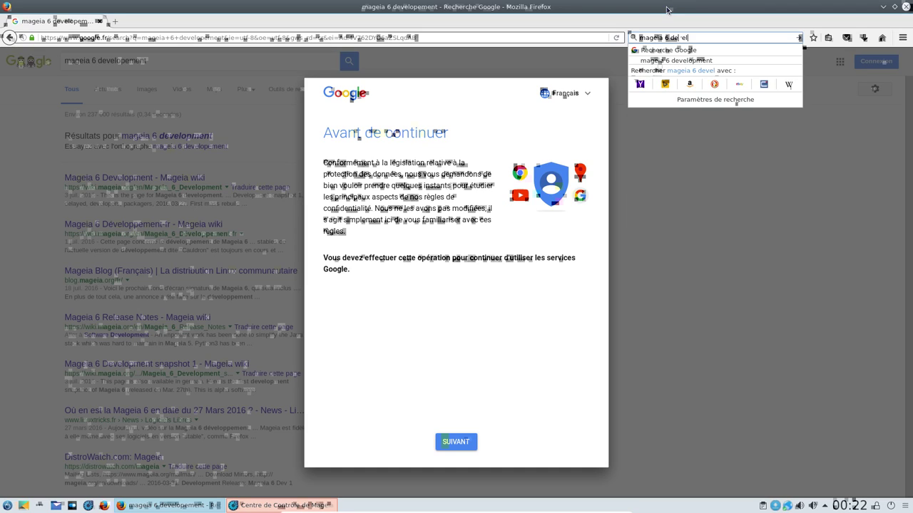
pyautogui.write('ent')
pyautogui.click(713, 84)
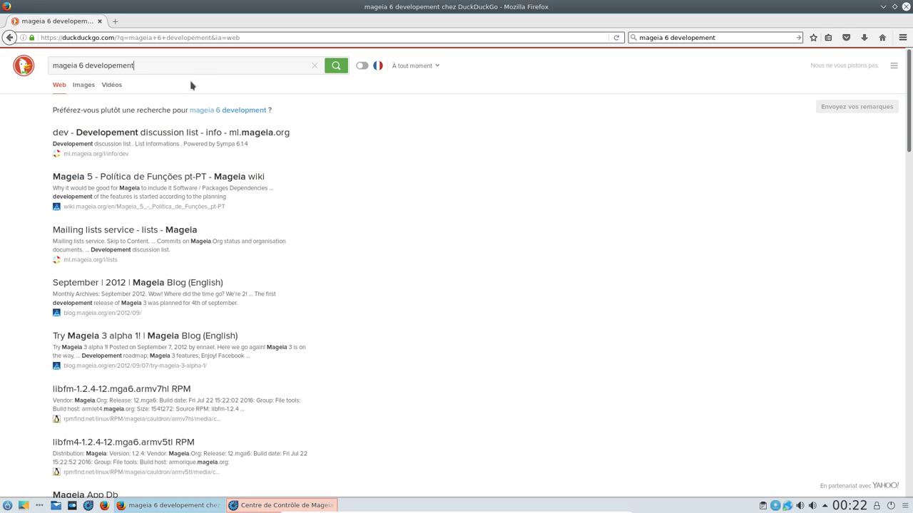
# Step: Accept the corrected query "mageia 6 development" and open the Mageia 6 Development wiki page at its development schedule
pyautogui.click(239, 113)
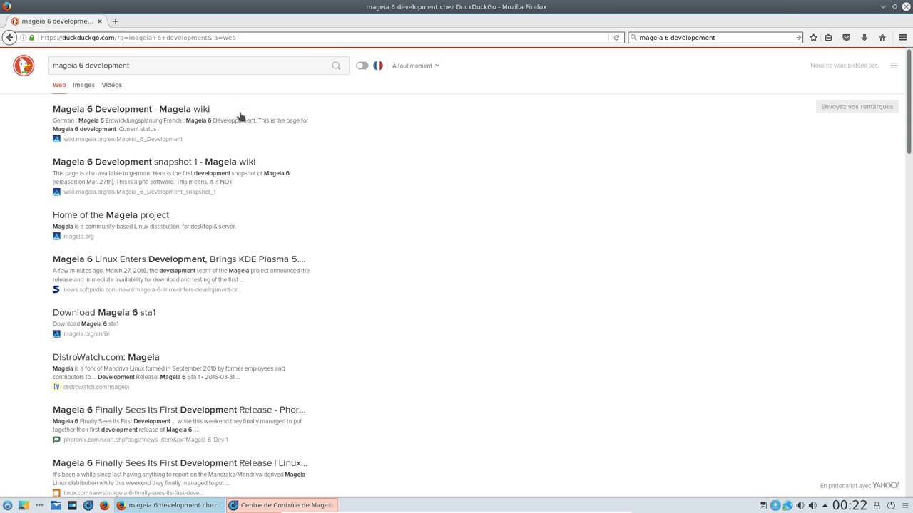
pyautogui.click(140, 111)
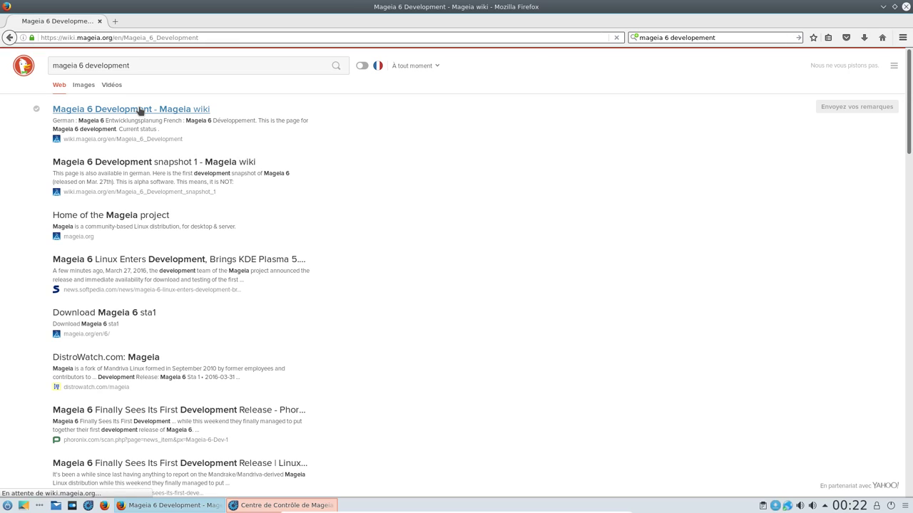
pyautogui.scroll(-2, 385, 282)
pyautogui.scroll(-2, 388, 276)
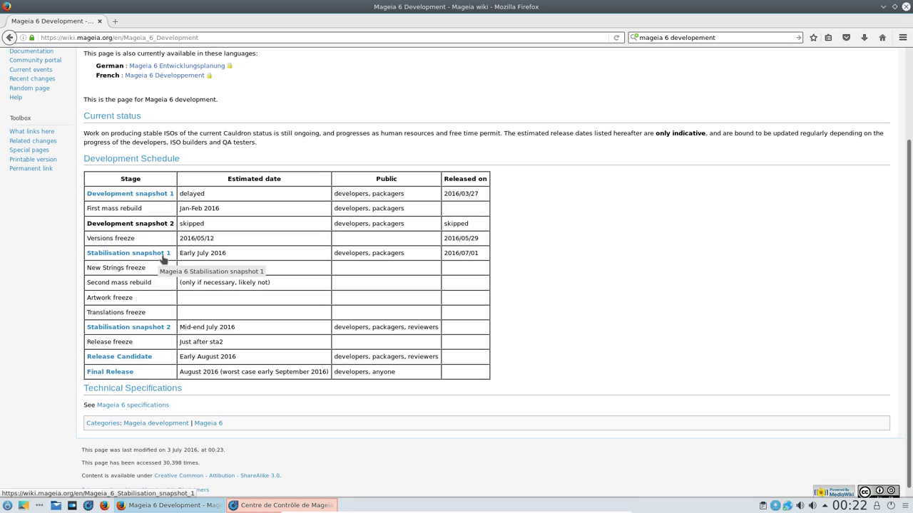
# Step: Highlight the Stabilisation snapshot 1 release date and the snapshot 2 estimate in the schedule, and compare them with the desktop calendar
pyautogui.moveTo(481, 258); pyautogui.dragTo(438, 258)
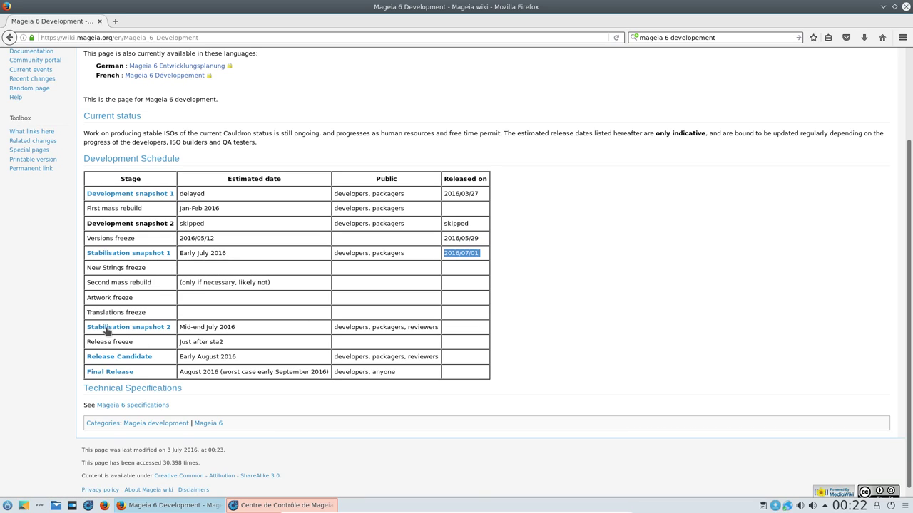
pyautogui.moveTo(83, 328); pyautogui.dragTo(195, 327)
pyautogui.doubleClick(215, 327)
pyautogui.click(848, 508)
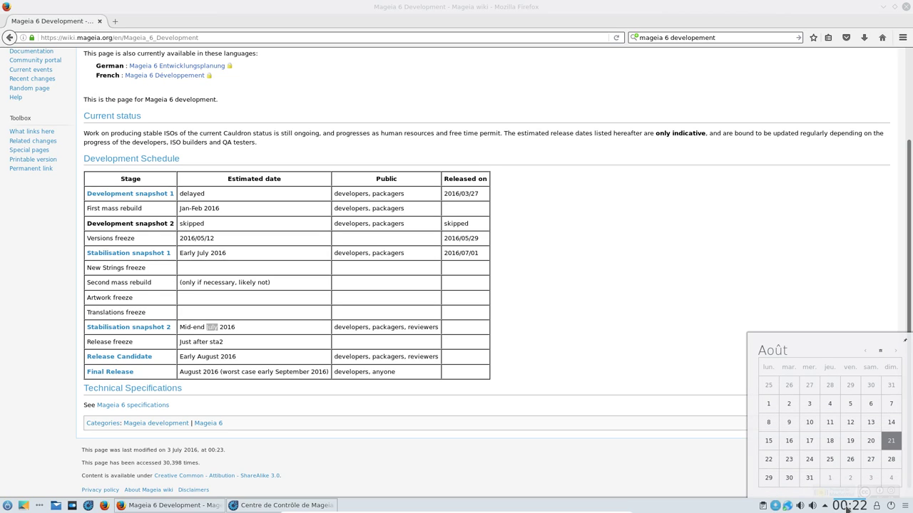
pyautogui.click(211, 330)
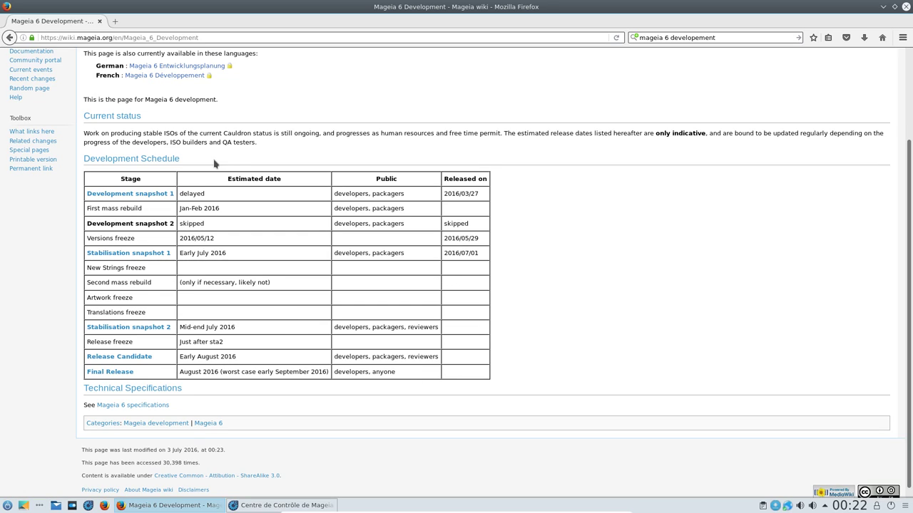
# Step: View the French version of the development page, return to the English one and close Firefox
pyautogui.click(175, 75)
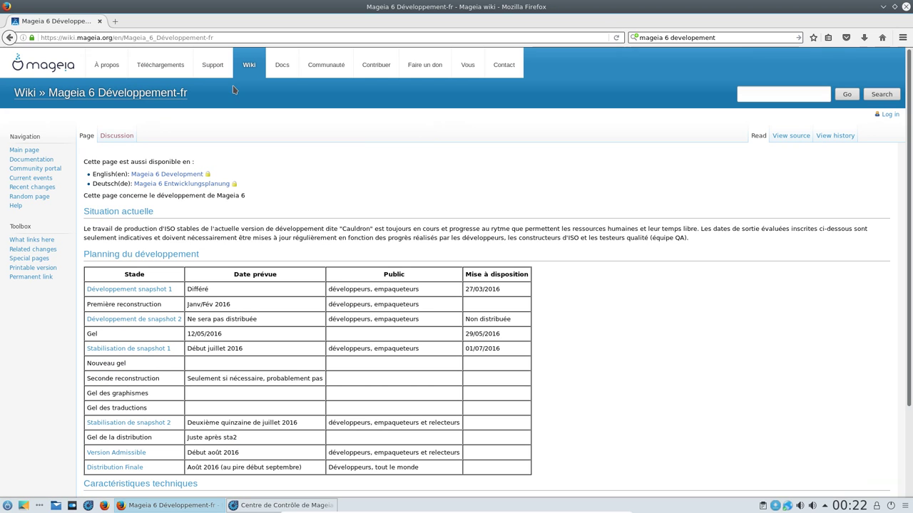
pyautogui.click(9, 37)
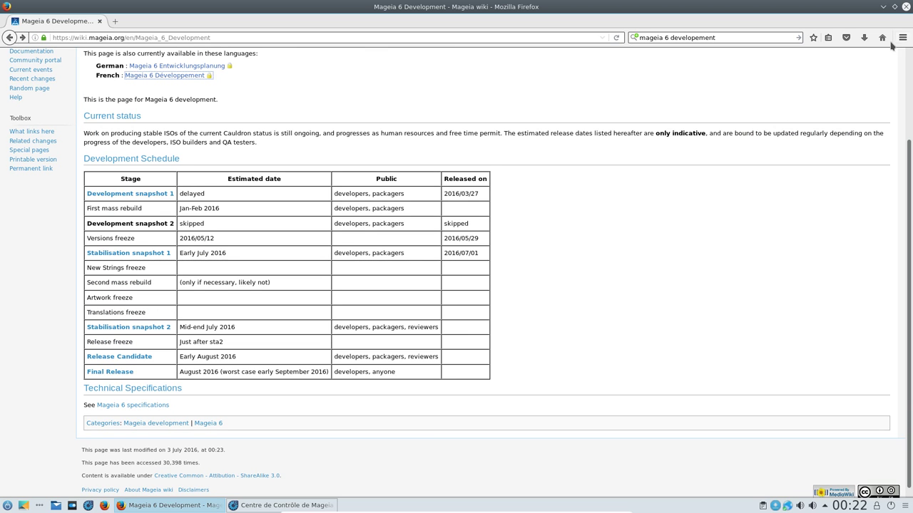
pyautogui.click(904, 7)
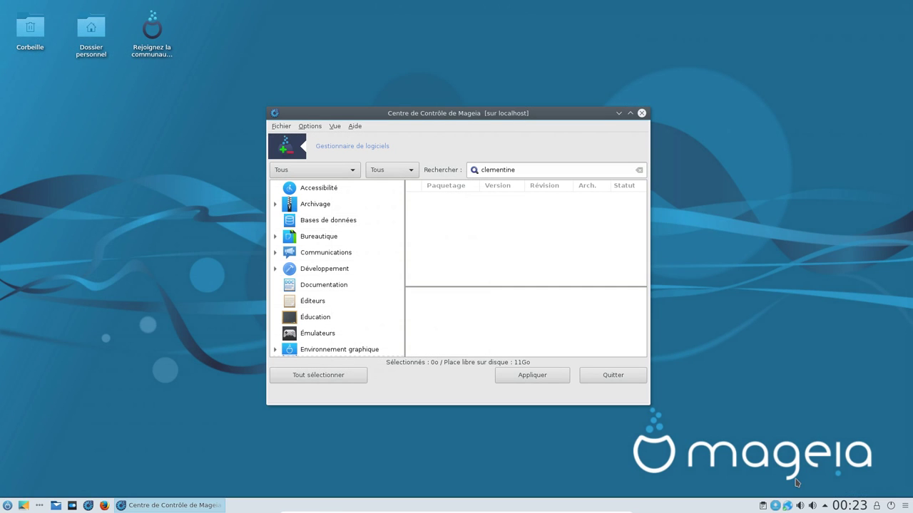
# Step: Show the mixer and the Audio Volume device list of the two volume applets, then close them
pyautogui.click(802, 506)
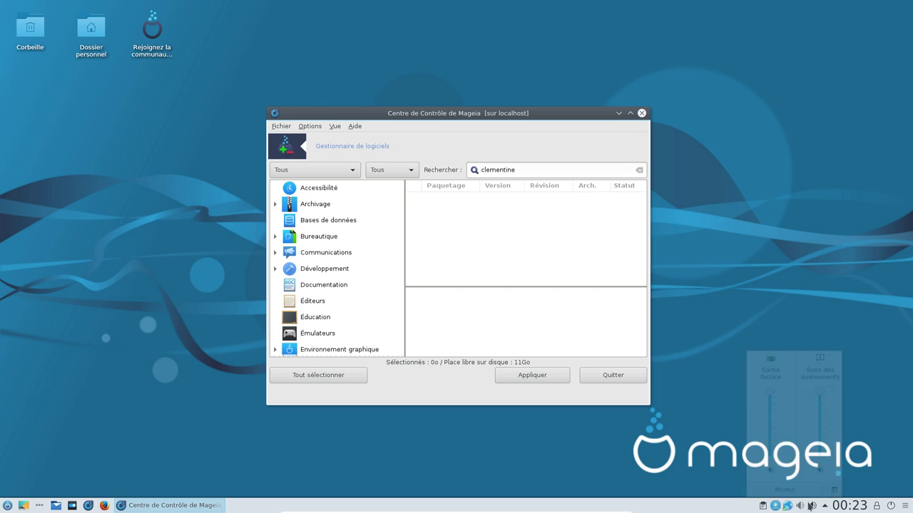
pyautogui.click(813, 507)
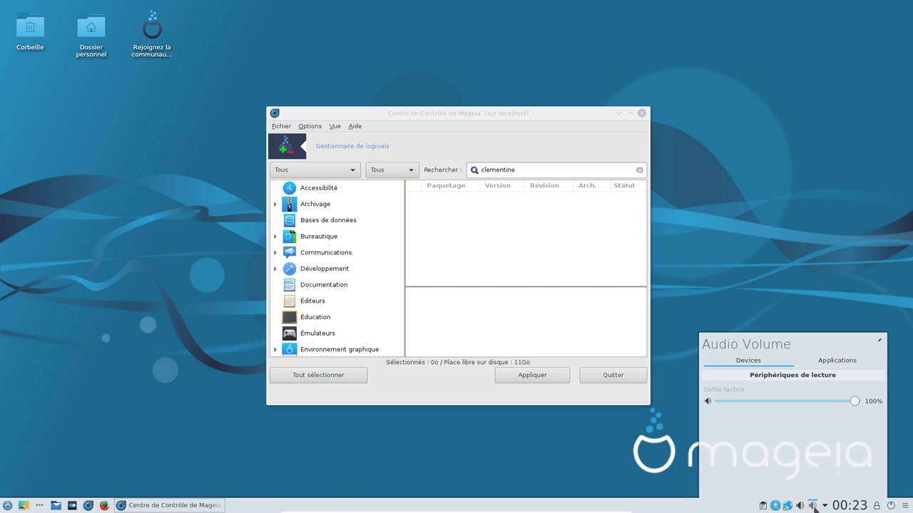
pyautogui.click(812, 506)
pyautogui.scroll(1, 802, 506)
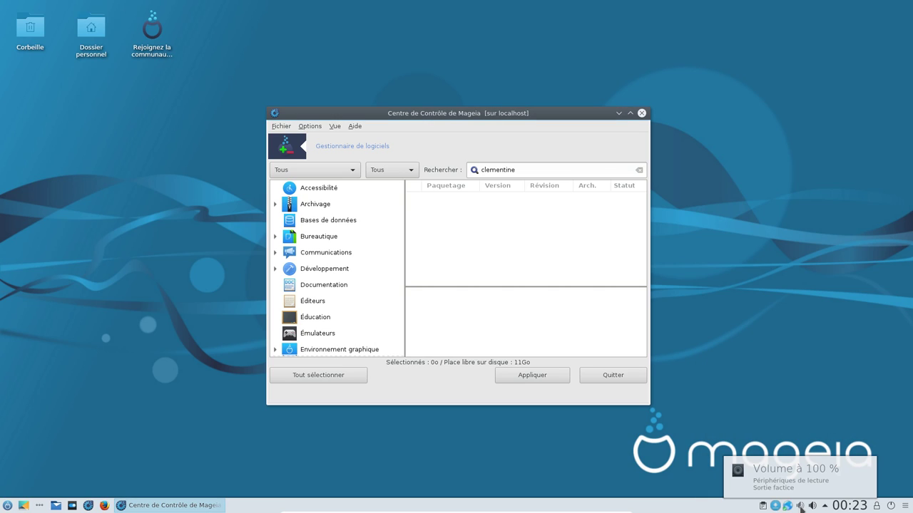
# Step: Launch Konsole maximized with larger text and list the installed Mageia 5 packages with "rpm -qa | grep mga5"
pyautogui.click(8, 505)
pyautogui.write('konsole')
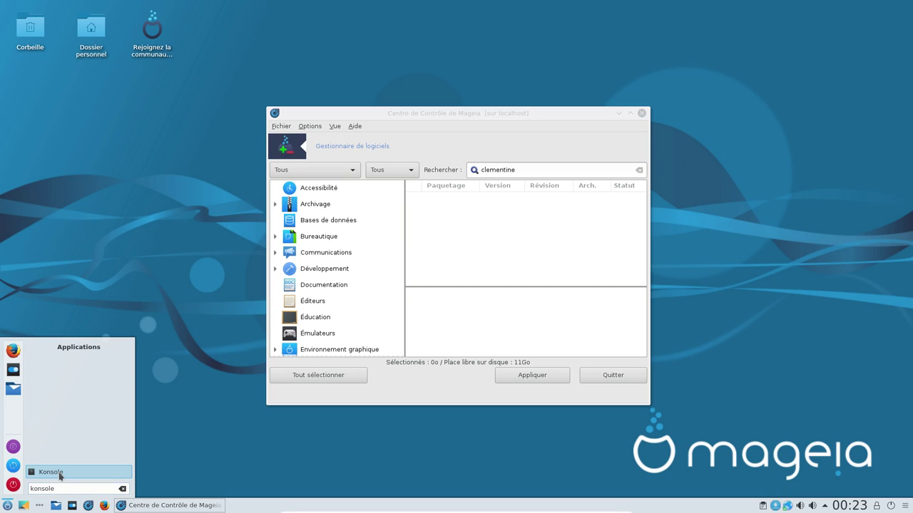
pyautogui.click(43, 468)
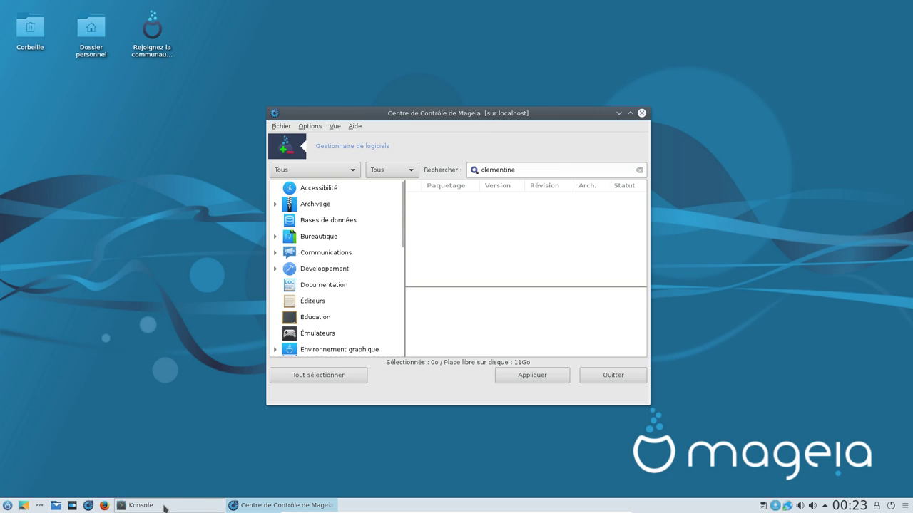
pyautogui.doubleClick(245, 6)
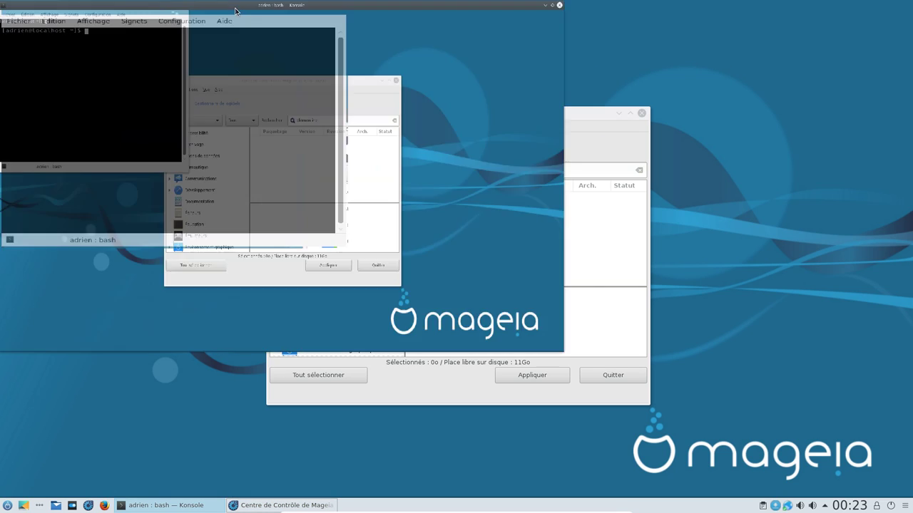
pyautogui.hotkey('ctrl', '+')
pyautogui.write('rpm')
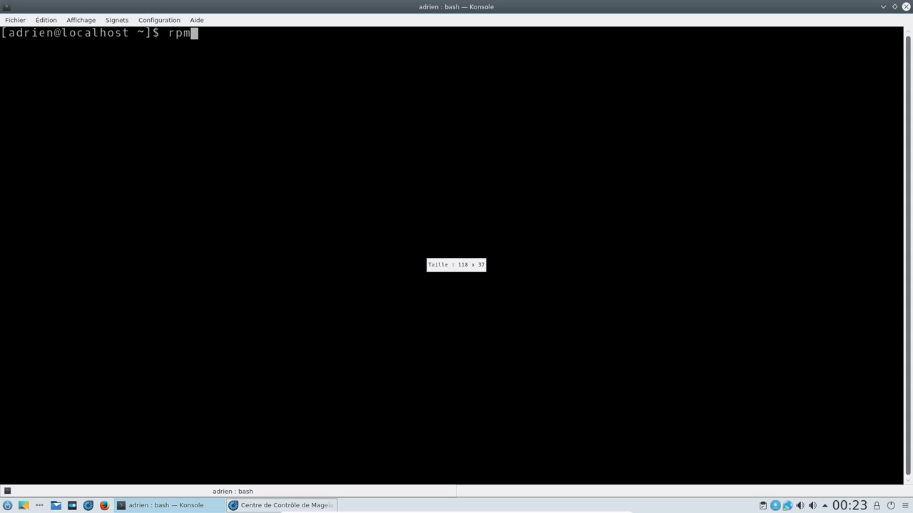
pyautogui.write(' -qa | grep mga5')
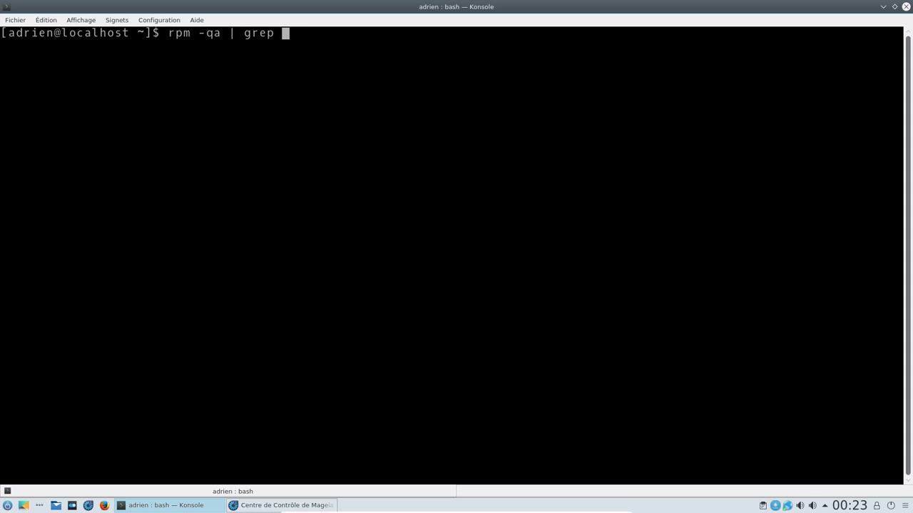
pyautogui.press('Return')
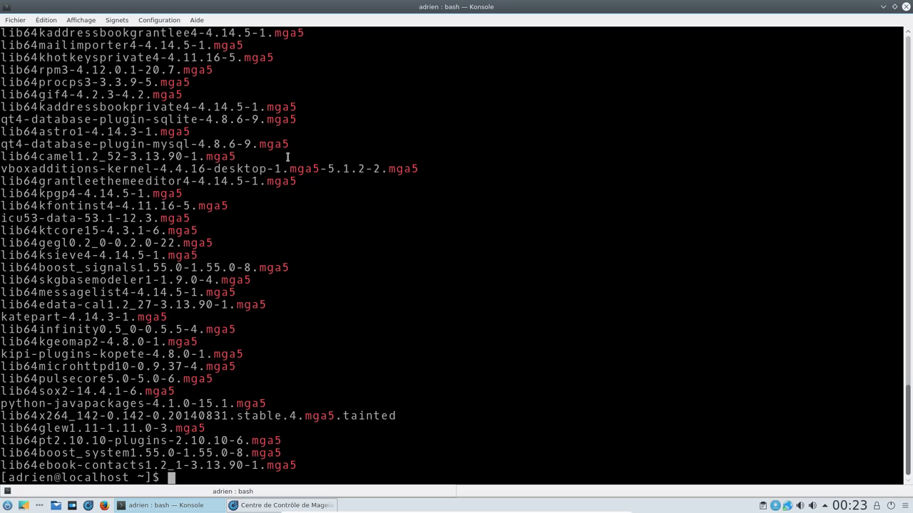
# Step: Count the installed Mageia 5 packages by rerunning the query as "rpm -qa | grep -c mga5"
pyautogui.press('Up')
pyautogui.press('Left')
pyautogui.press('Left')
pyautogui.press('Left')
pyautogui.press('Left')
pyautogui.press('Left')
pyautogui.press('Left')
pyautogui.press('Left')
pyautogui.press('Right')
pyautogui.press('Right')
pyautogui.press('Right')
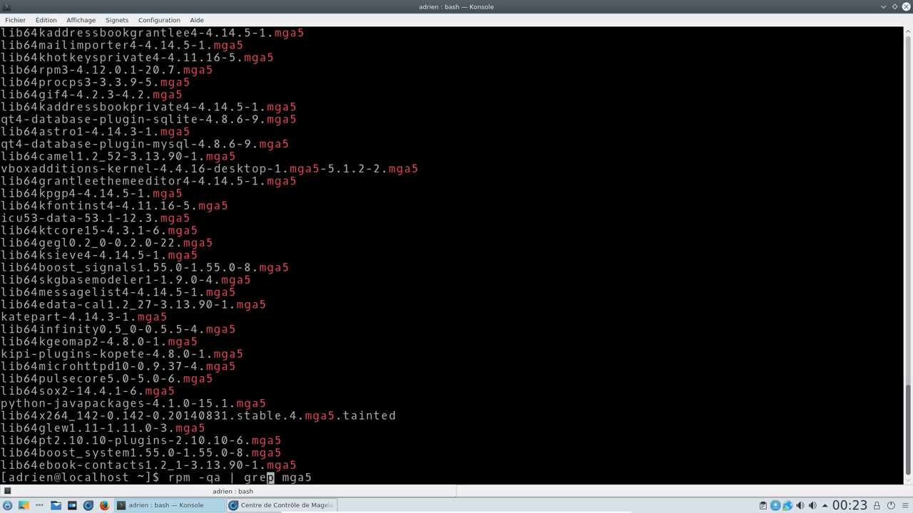
pyautogui.write('-c')
pyautogui.press('Return')
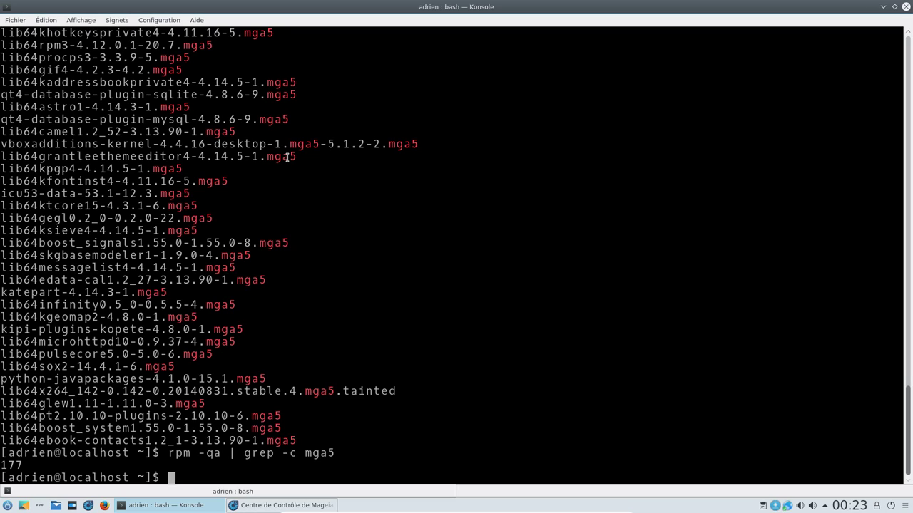
# Step: Switch to the root account with "su", entering the root password, and add a few blank prompt lines
pyautogui.write('su')
pyautogui.press('Return')
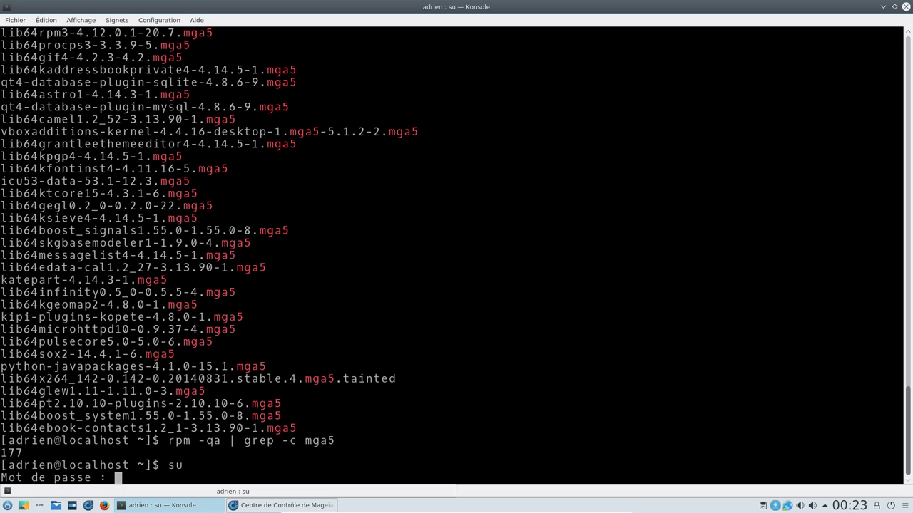
pyautogui.press('Return')
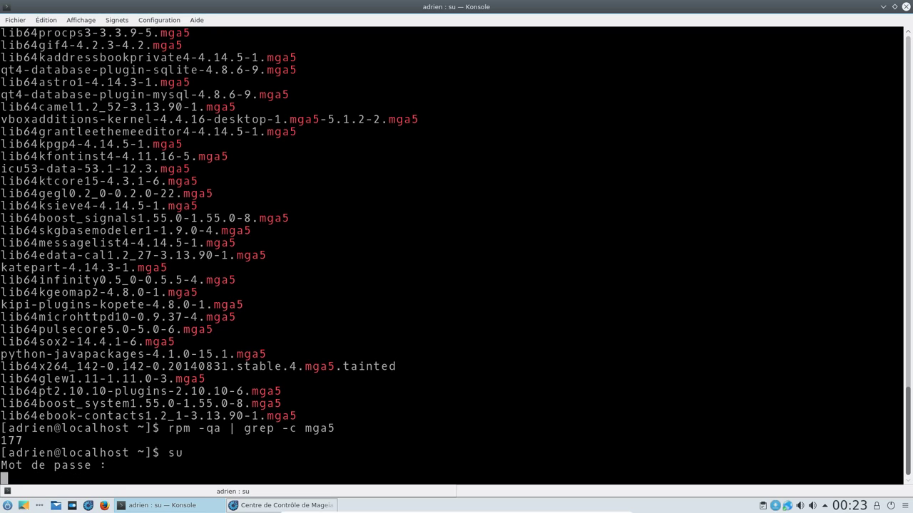
pyautogui.press('Return')
pyautogui.press('Return')
pyautogui.press('Return')
pyautogui.press('Return')
pyautogui.press('Return')
pyautogui.press('Return')
# Step: Try to run "urpmi --auto-orphans" as root
pyautogui.write('urpmi --auto-or')
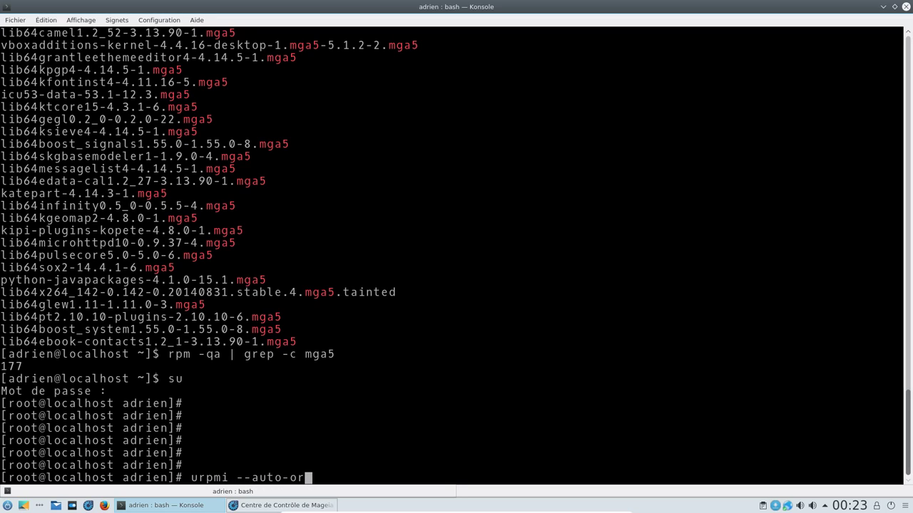
pyautogui.write('phans')
pyautogui.press('Return')
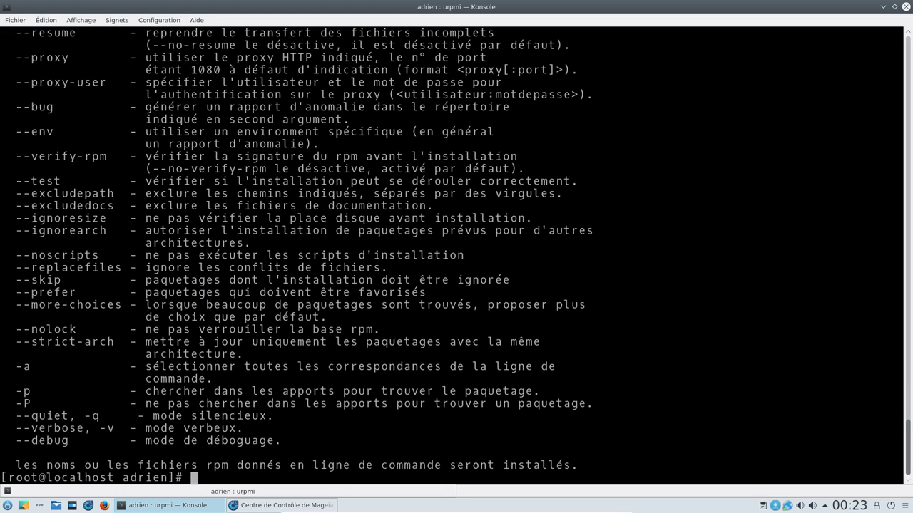
# Step: Correct the recalled command to "urpme --auto-orphans" and run it to remove the orphaned packages
pyautogui.press('Up')
pyautogui.press('Left')
pyautogui.press('Left')
pyautogui.press('Left')
pyautogui.press('Left')
pyautogui.press('Left')
pyautogui.press('Left')
pyautogui.press('Left')
pyautogui.press('Left')
pyautogui.press('Left')
pyautogui.press('Left')
pyautogui.press('Left')
pyautogui.press('Left')
pyautogui.press('Left')
pyautogui.press('Left')
pyautogui.press('Left')
pyautogui.press('Left')
pyautogui.press('Left')
pyautogui.press('Right')
pyautogui.press('Right')
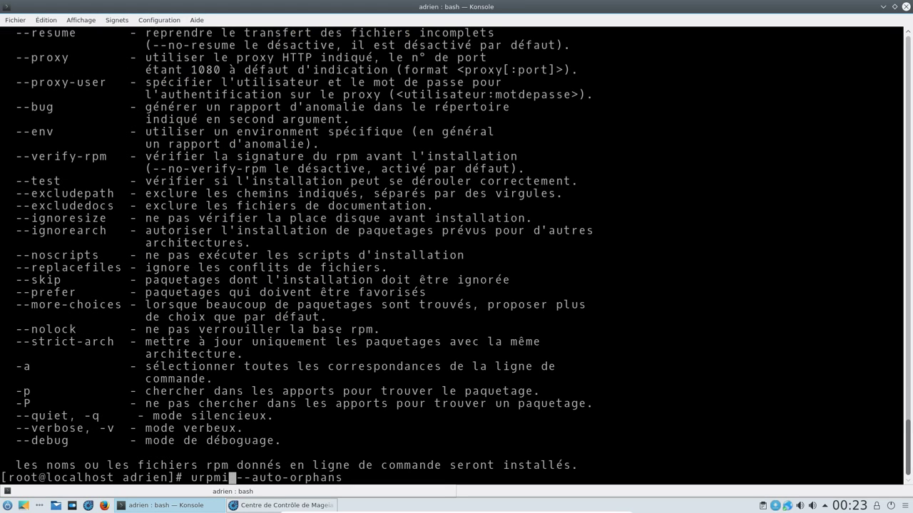
pyautogui.press('BackSpace')
pyautogui.write('e')
pyautogui.press('Return')
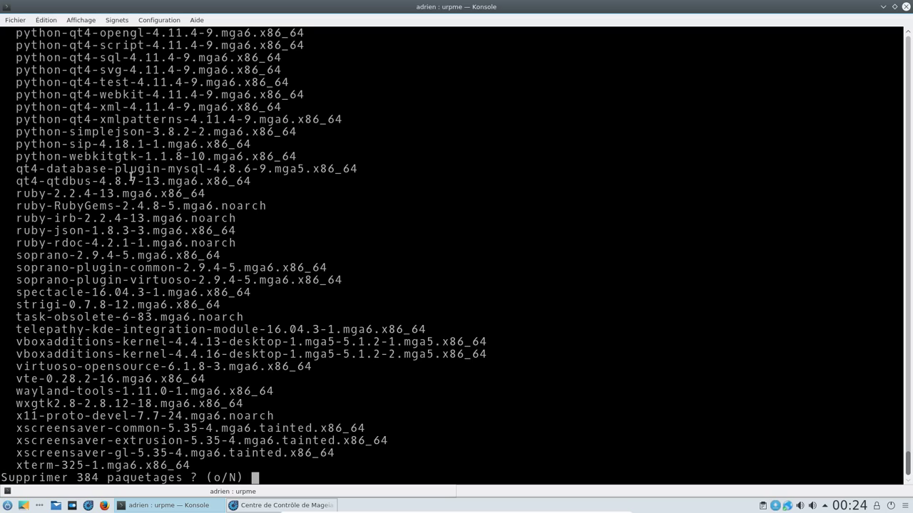
# Step: Review the packages proposed for removal, highlighting the vboxadditions-kernel-4.4.13 entry, and confirm their removal
pyautogui.doubleClick(78, 477)
pyautogui.tripleClick(430, 345)
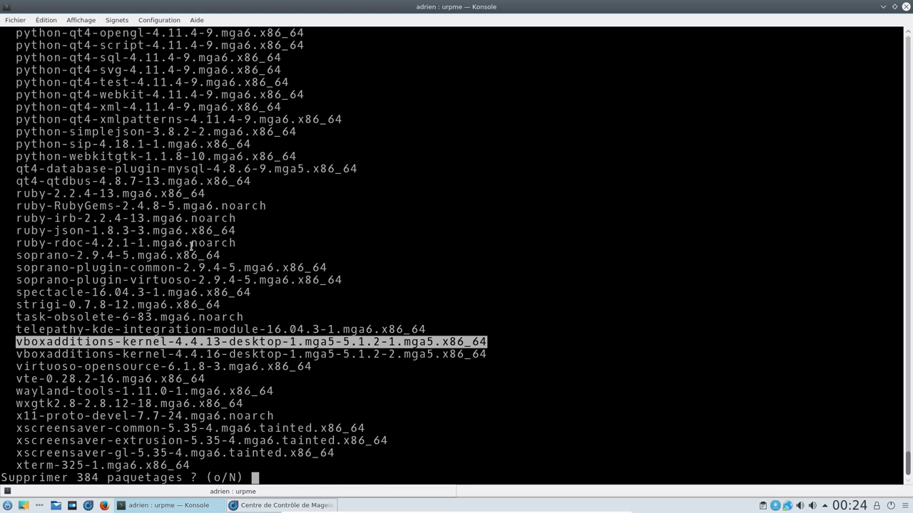
pyautogui.scroll(4, 191, 246)
pyautogui.scroll(4, 234, 173)
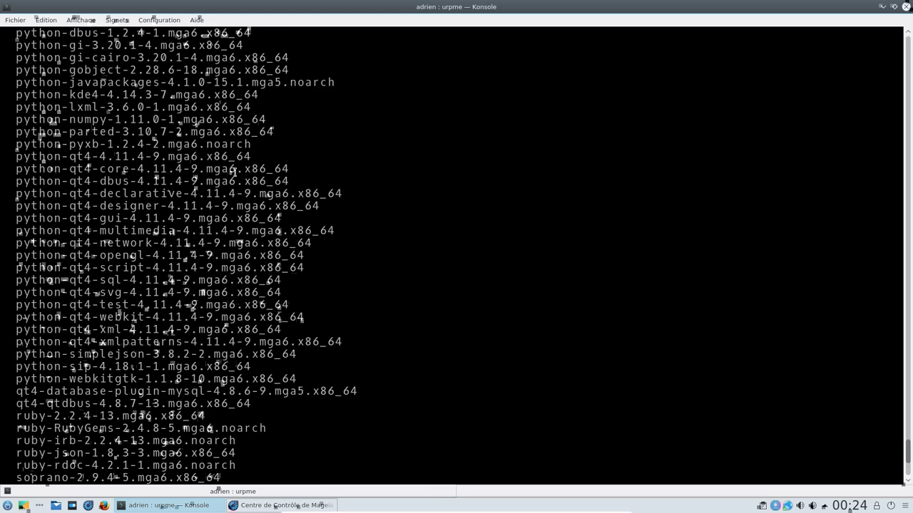
pyautogui.scroll(20, 233, 174)
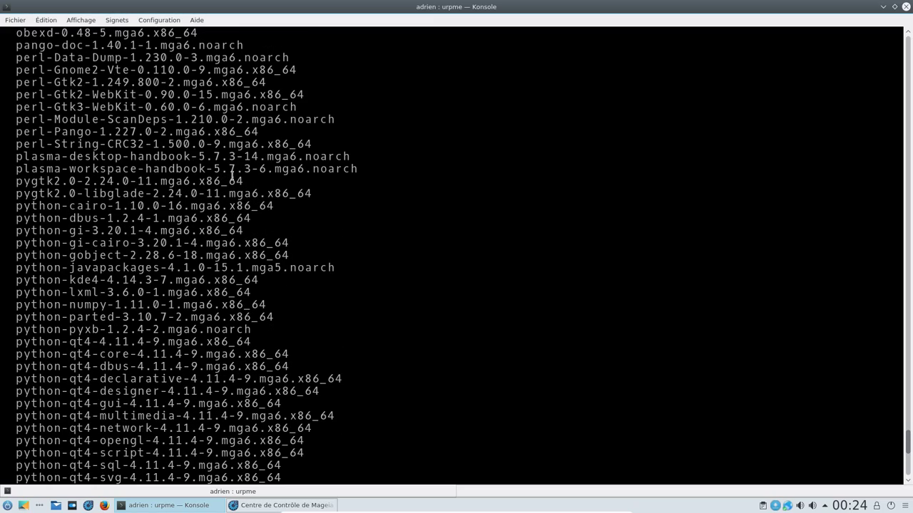
pyautogui.scroll(3, 233, 179)
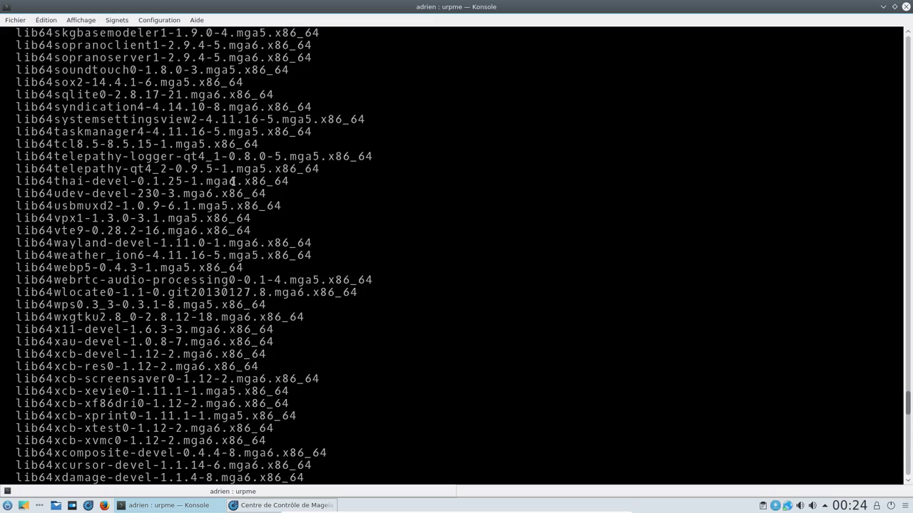
pyautogui.scroll(-15, 231, 182)
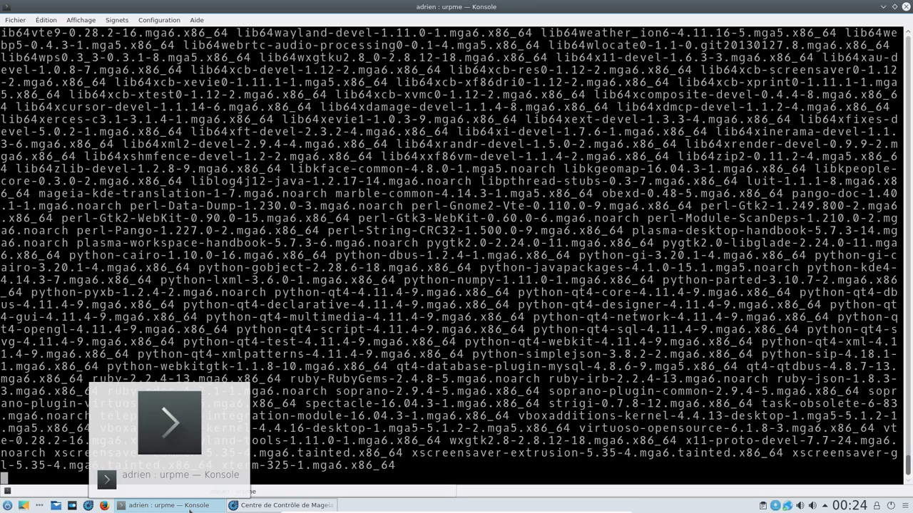
# Step: Bring the Mageia Control Center forward, leave its software manager and close the Control Center
pyautogui.click(290, 506)
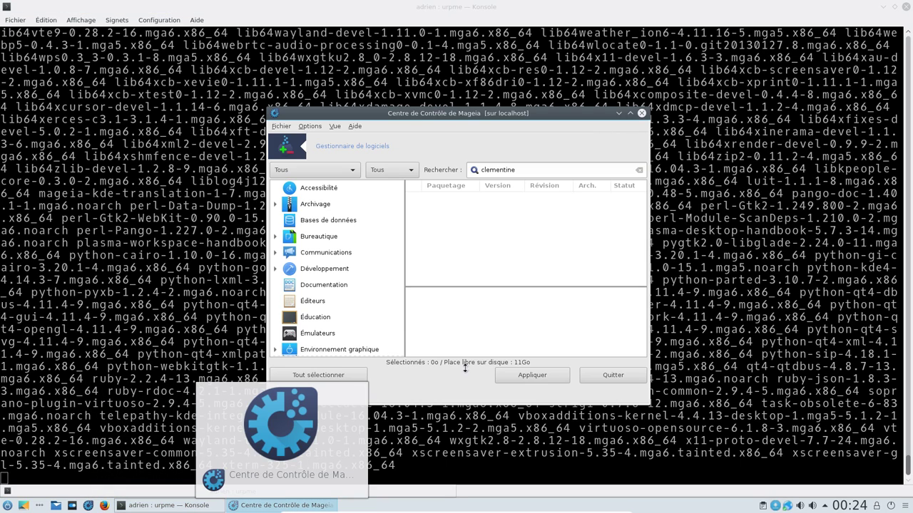
pyautogui.click(642, 114)
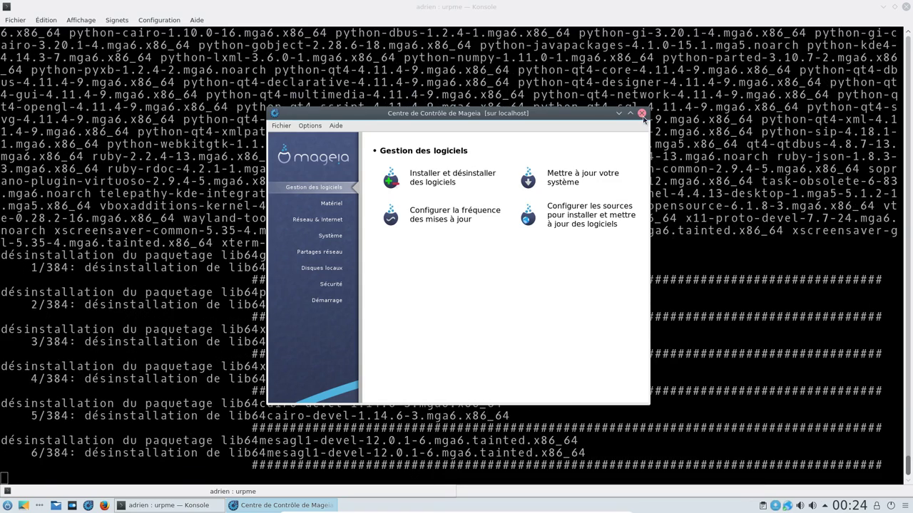
pyautogui.click(641, 113)
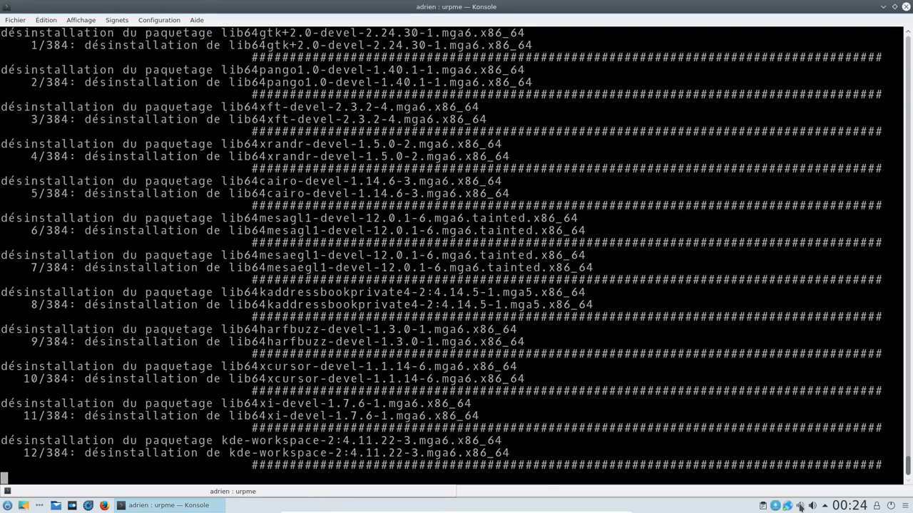
# Step: Point out the first volume applet, and show and hide the hidden system tray entries
pyautogui.moveTo(800, 507)
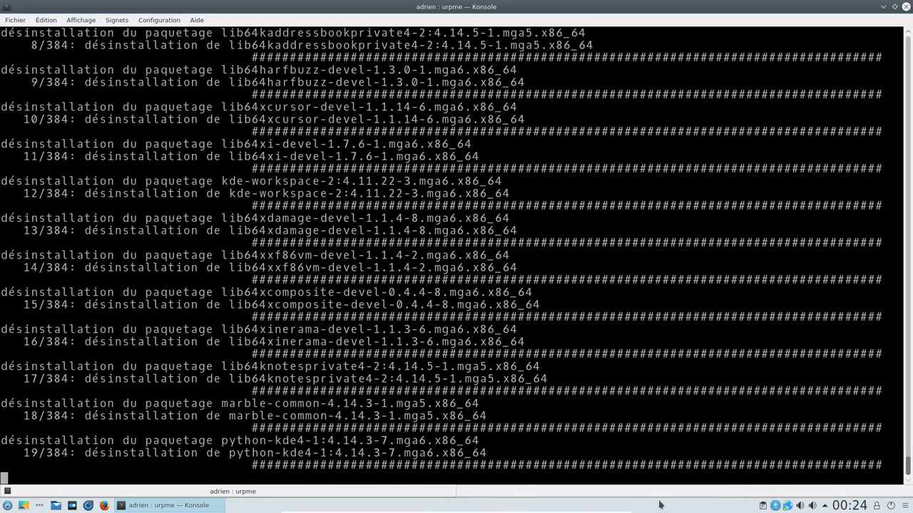
pyautogui.click(825, 506)
pyautogui.click(824, 506)
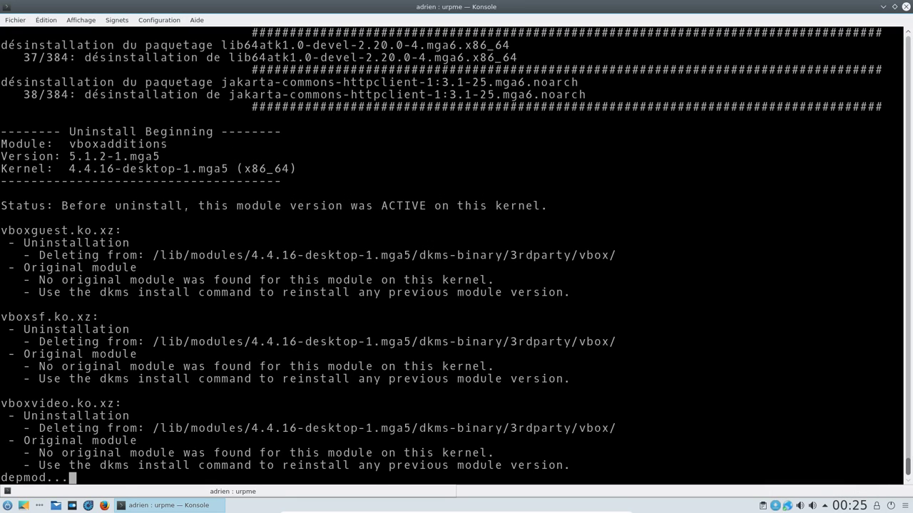
# Step: Browse the Bureautique and Internet application categories, close the application menu and highlight the kmix package in the removal output
pyautogui.click(7, 506)
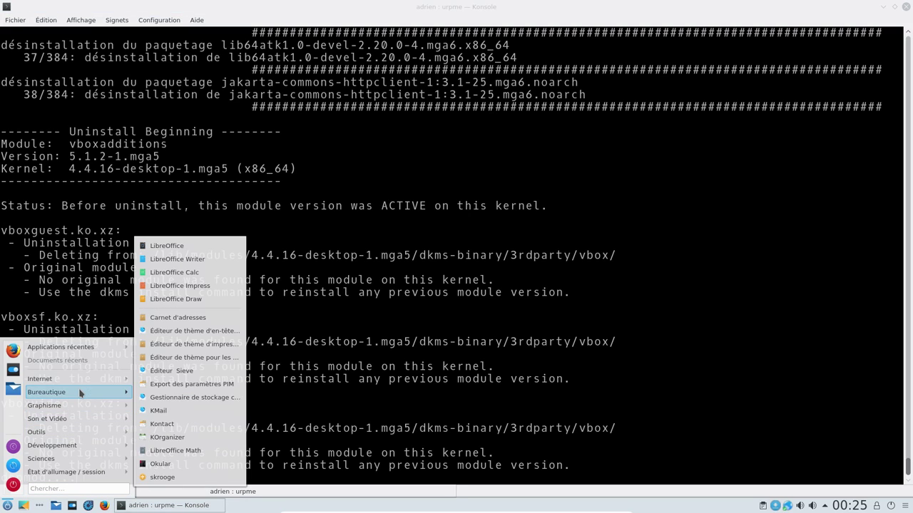
pyautogui.moveTo(80, 379)
pyautogui.scroll(-1, 160, 405)
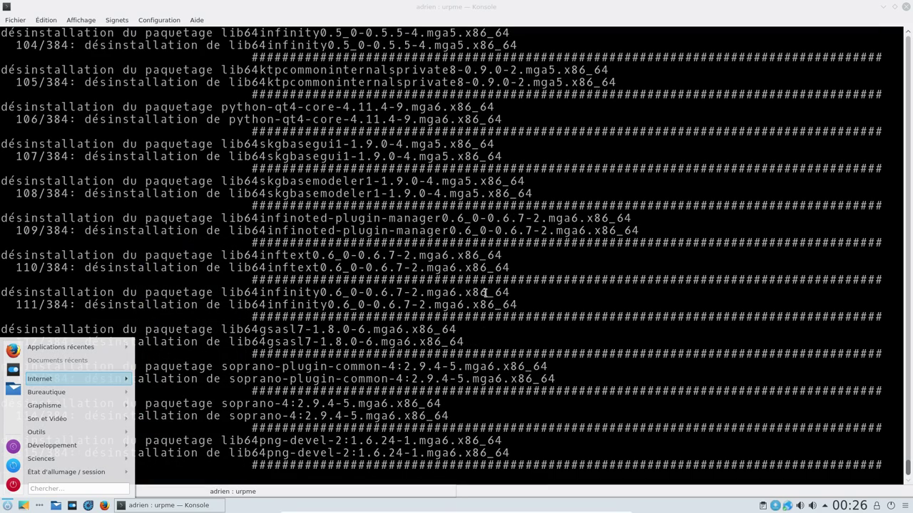
pyautogui.click(484, 293)
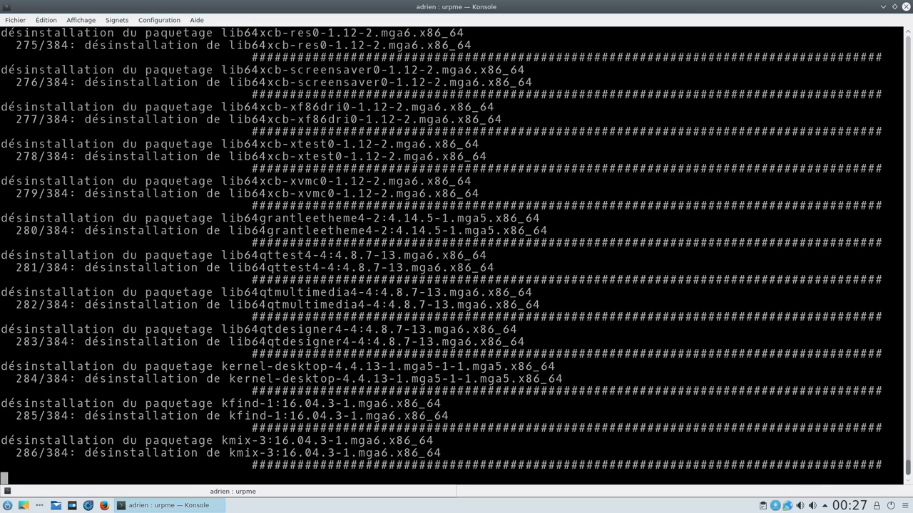
pyautogui.doubleClick(296, 457)
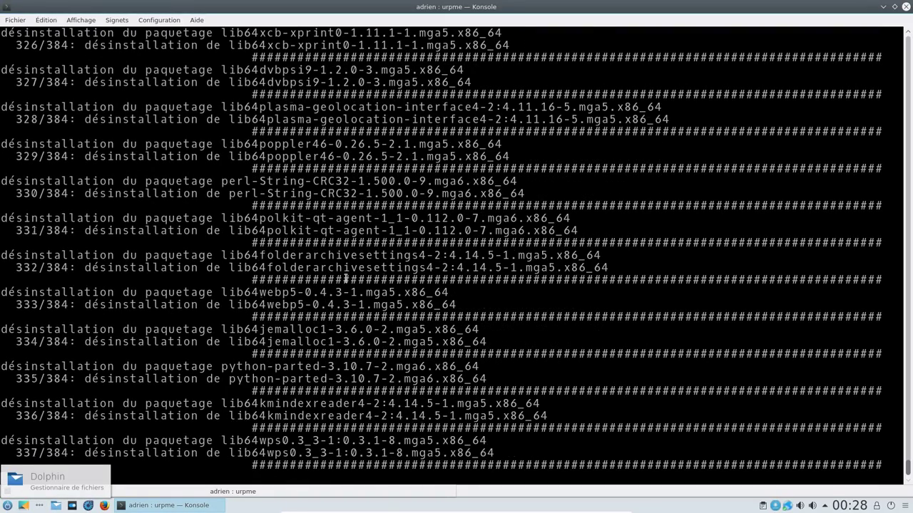
# Step: Try to open the Dolphin file manager while the package removal runs
pyautogui.click(56, 505)
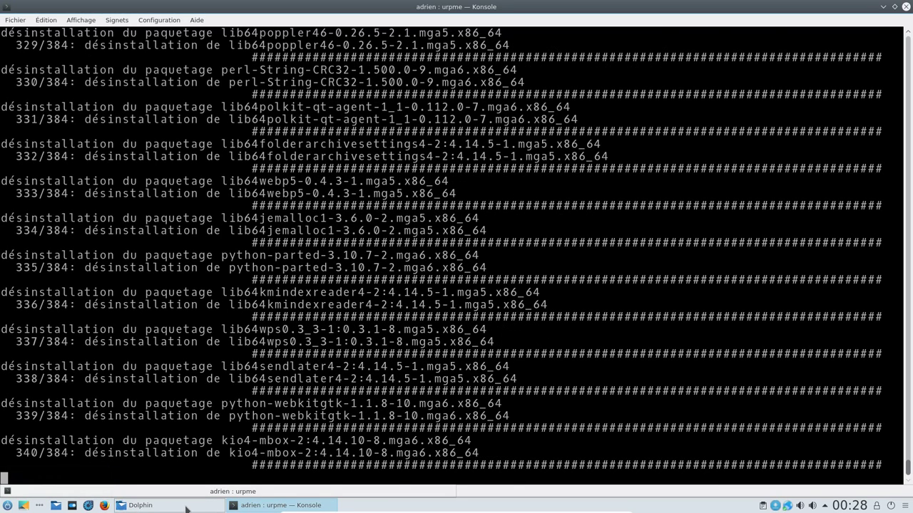
pyautogui.moveTo(186, 508)
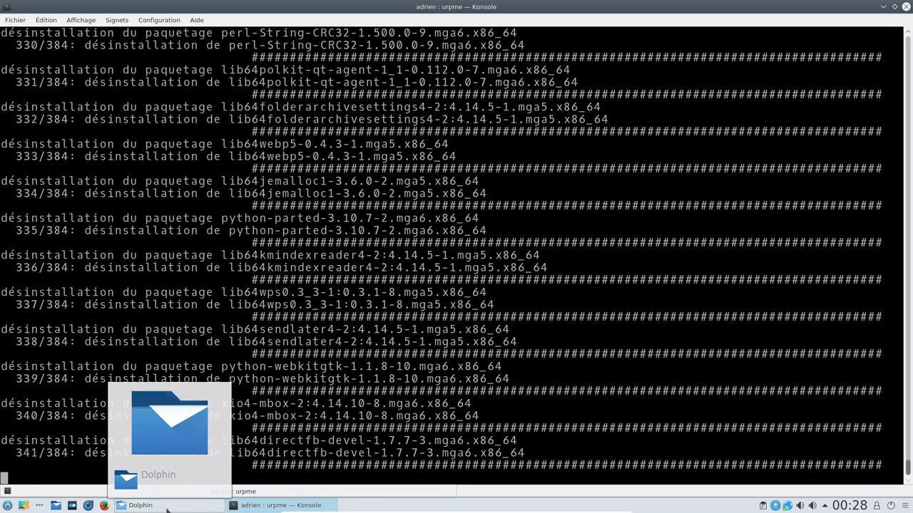
pyautogui.moveTo(255, 508)
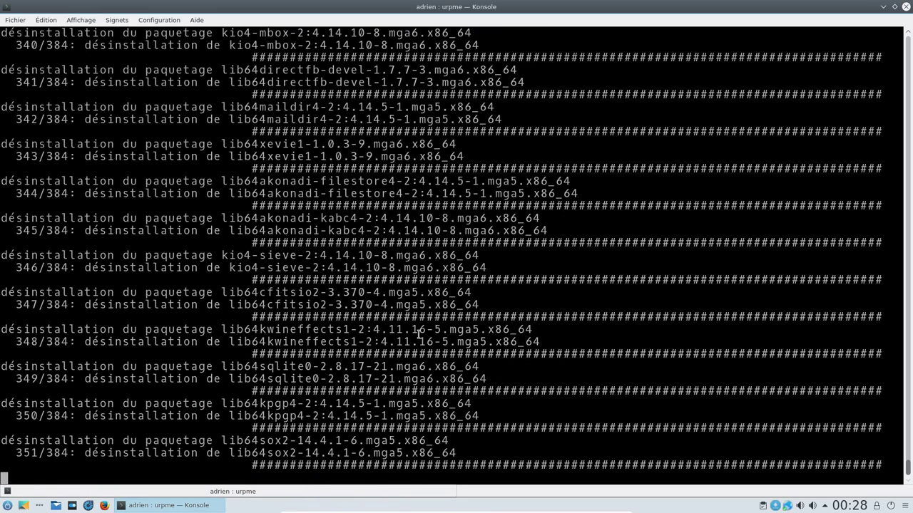
# Step: Launch the Clementine music player from the Son et Vidéo application category
pyautogui.click(7, 505)
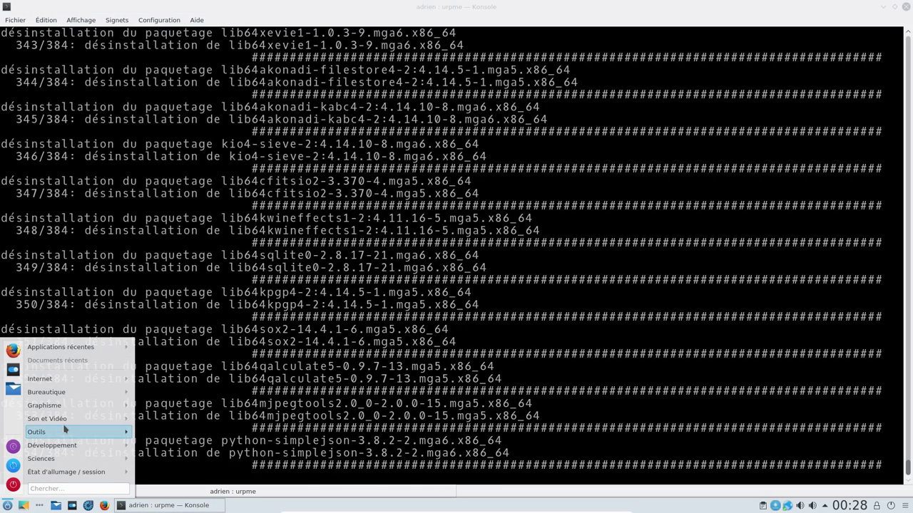
pyautogui.moveTo(61, 419)
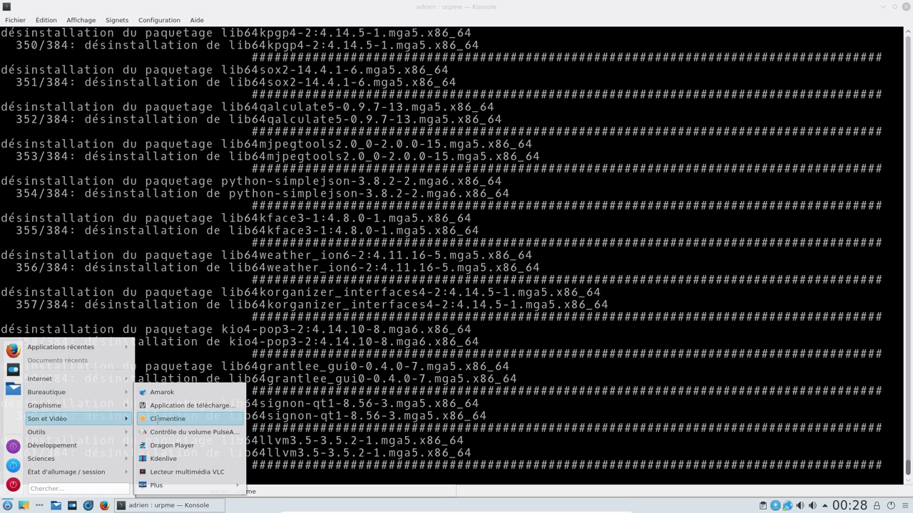
pyautogui.click(157, 418)
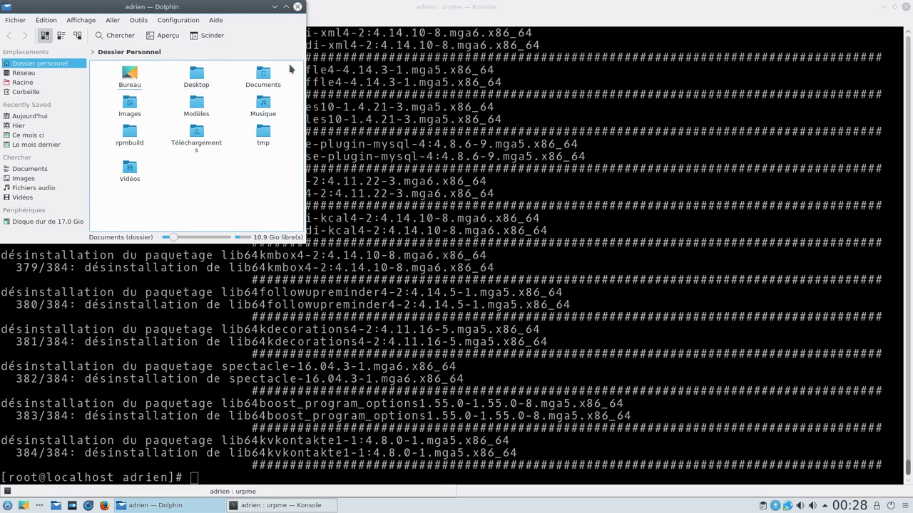
# Step: Reposition the Dolphin window and move the Desktop folder from the home folder to the trash
pyautogui.moveTo(251, 11); pyautogui.dragTo(277, 189)
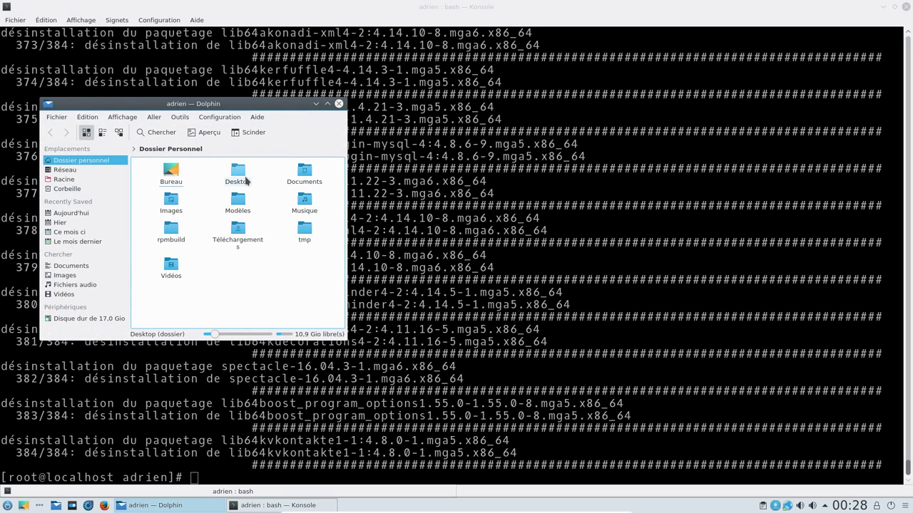
pyautogui.click(253, 184)
pyautogui.press('Delete')
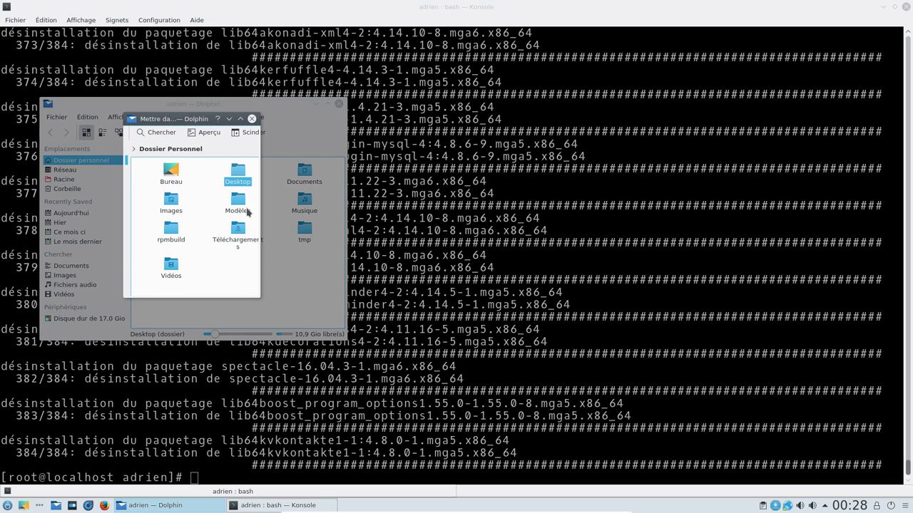
pyautogui.click(185, 281)
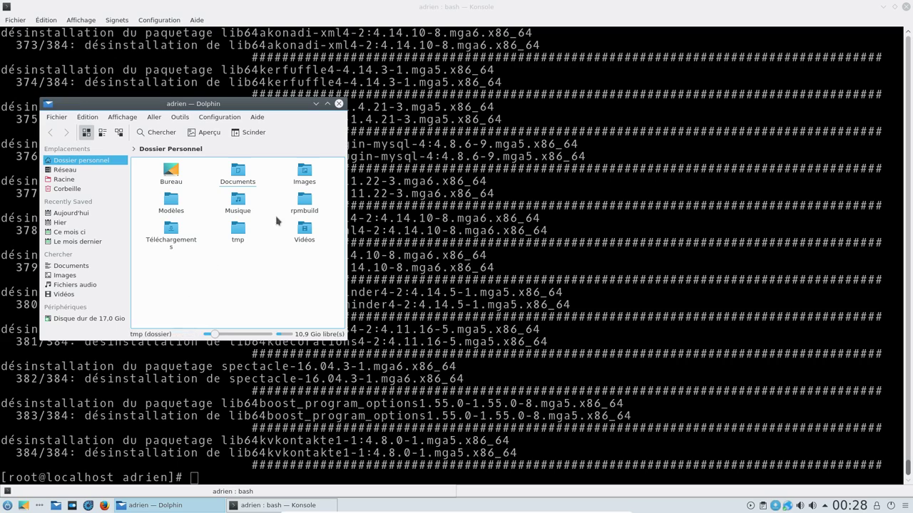
# Step: Look through the rpmbuild, Documents and SRPMS folders, return to the home folder and close Dolphin
pyautogui.click(304, 203)
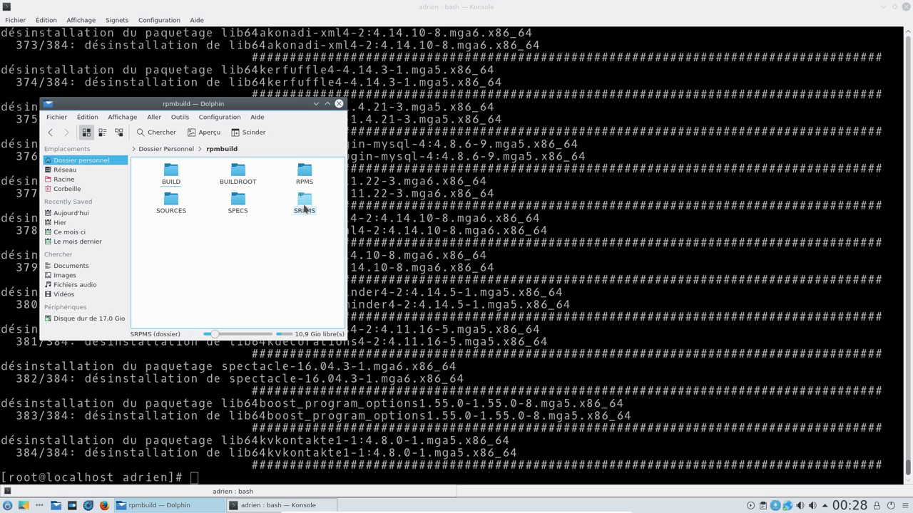
pyautogui.click(187, 152)
pyautogui.click(230, 176)
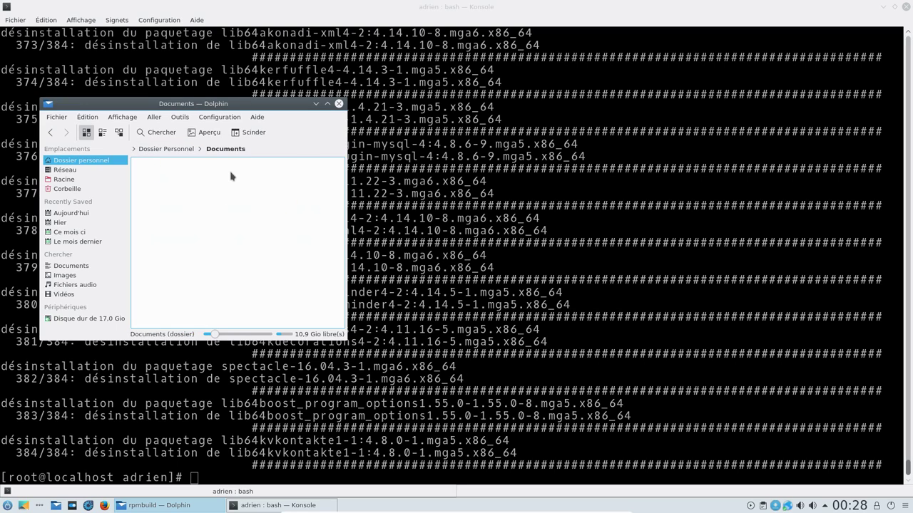
pyautogui.click(182, 150)
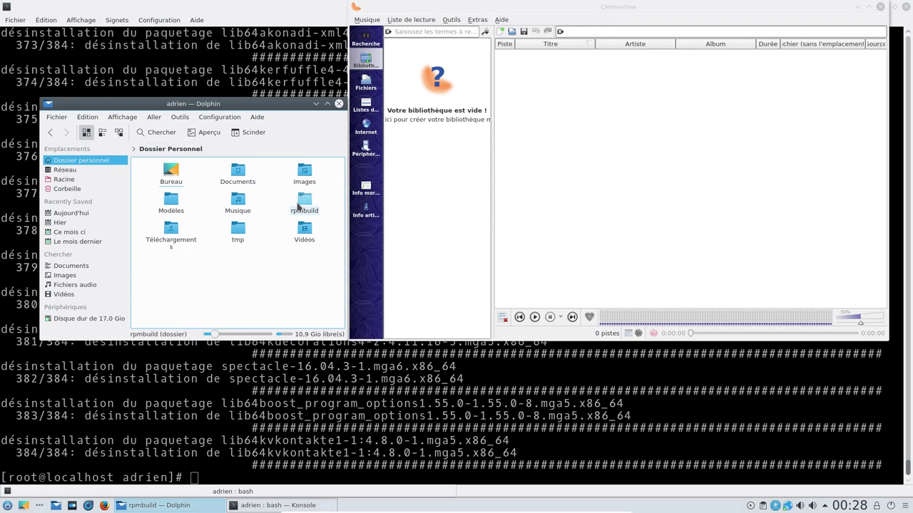
pyautogui.click(301, 204)
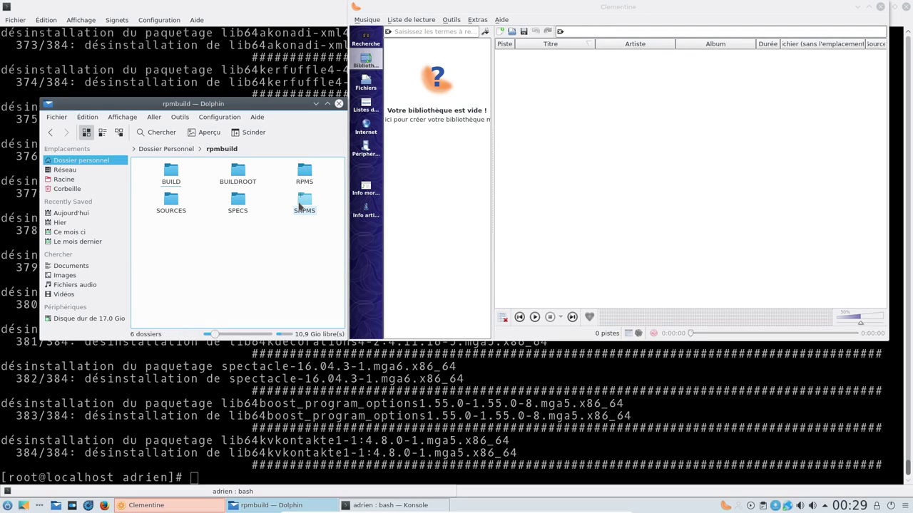
pyautogui.click(300, 206)
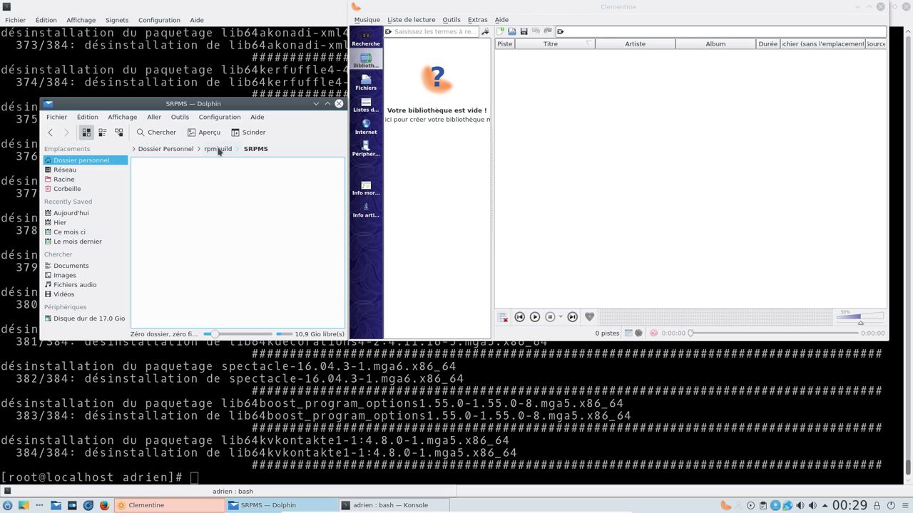
pyautogui.click(217, 149)
pyautogui.click(168, 151)
pyautogui.click(339, 103)
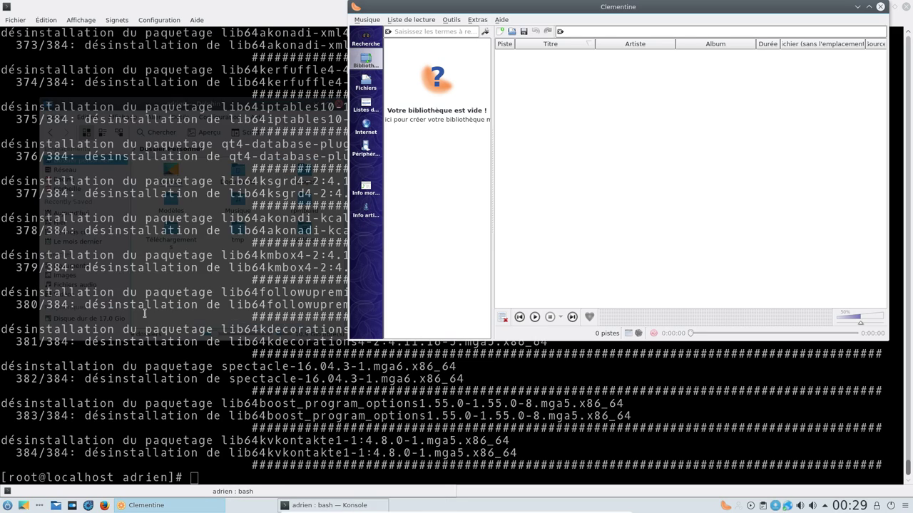
# Step: Examine Clementine's playlist, tools and music commands without running any of them
pyautogui.click(411, 20)
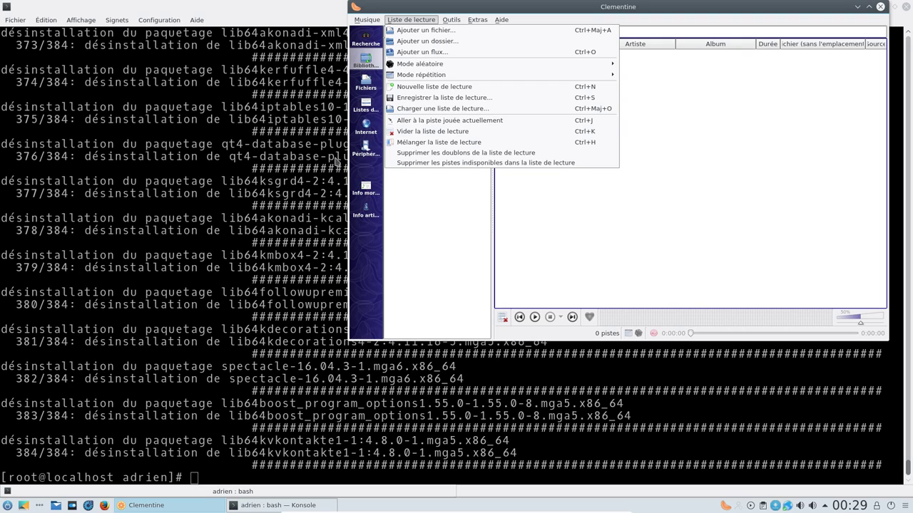
pyautogui.moveTo(477, 20)
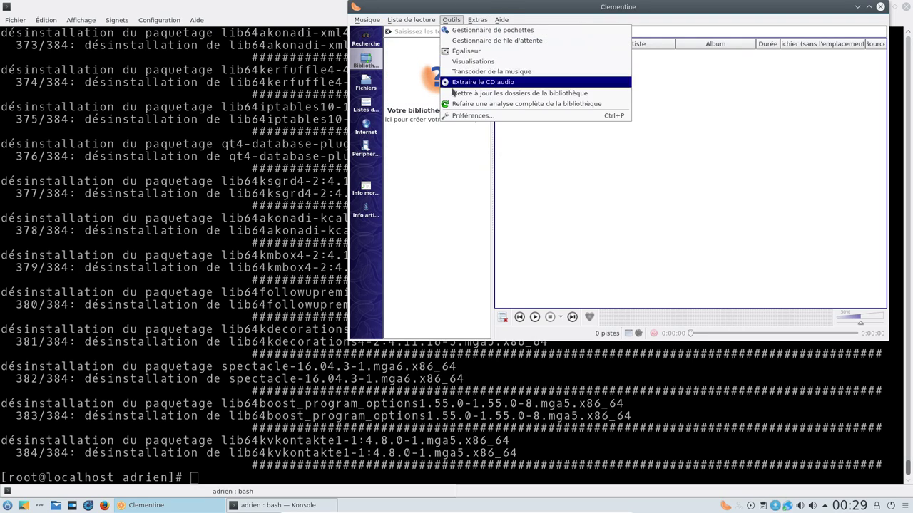
pyautogui.click(309, 100)
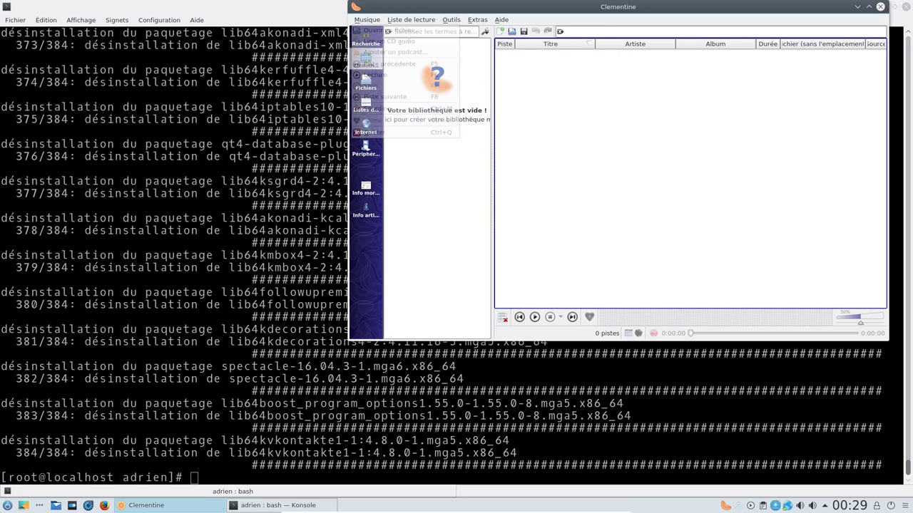
# Step: Browse the Outils, Internet and Développement application categories to review the programs left after the package removal
pyautogui.click(7, 506)
pyautogui.moveTo(57, 393)
pyautogui.moveTo(48, 433)
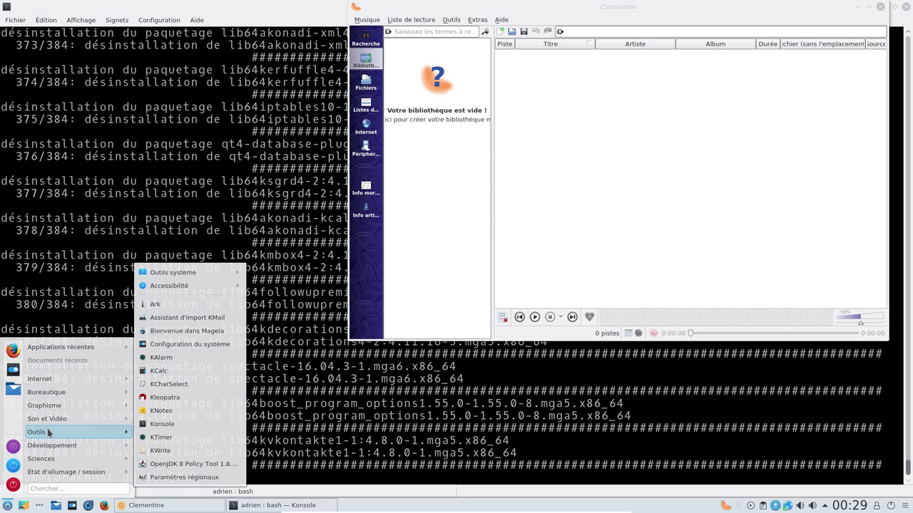
pyautogui.moveTo(208, 274)
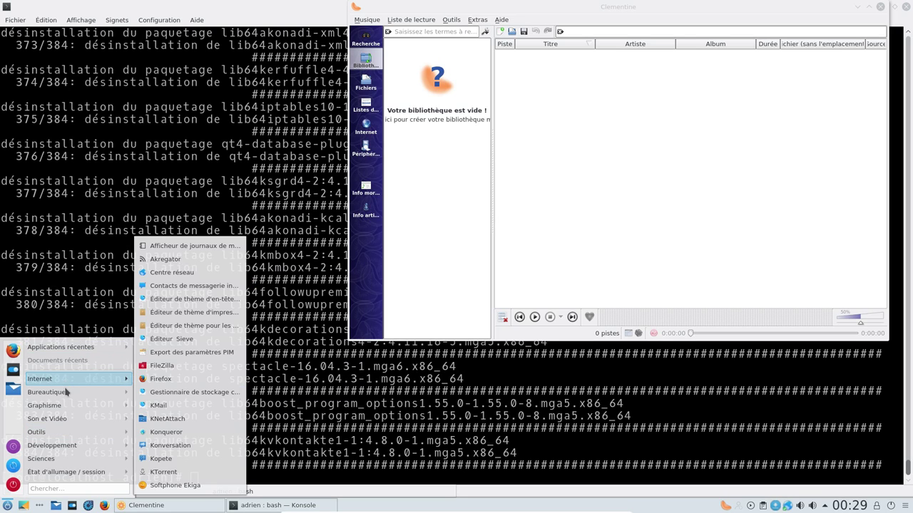
pyautogui.moveTo(74, 449)
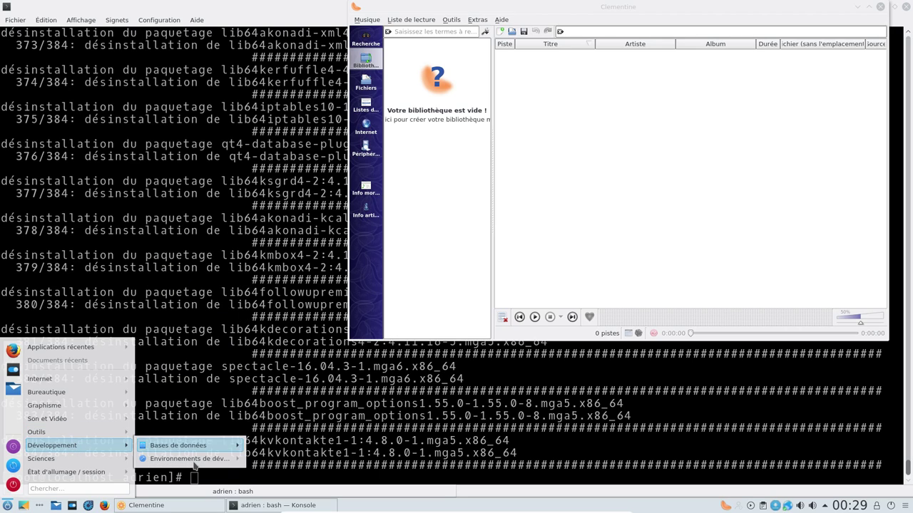
pyautogui.moveTo(194, 464)
pyautogui.moveTo(192, 447)
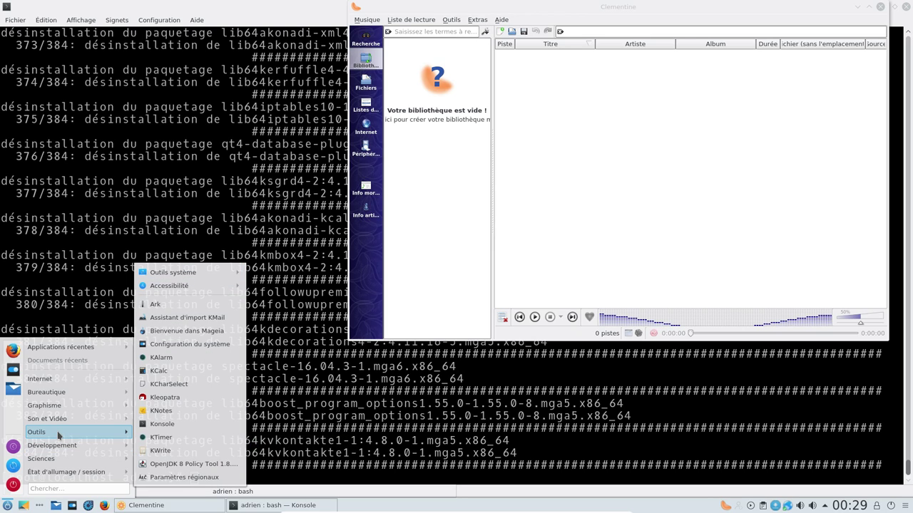
# Step: Close Clementine and restart the system from the root terminal with the reboot command
pyautogui.click(880, 8)
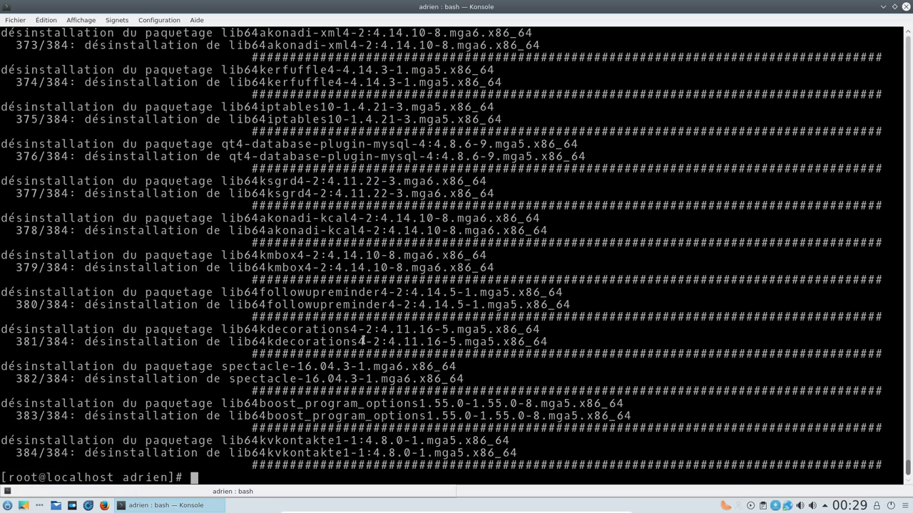
pyautogui.write('reboot')
pyautogui.press('Return')
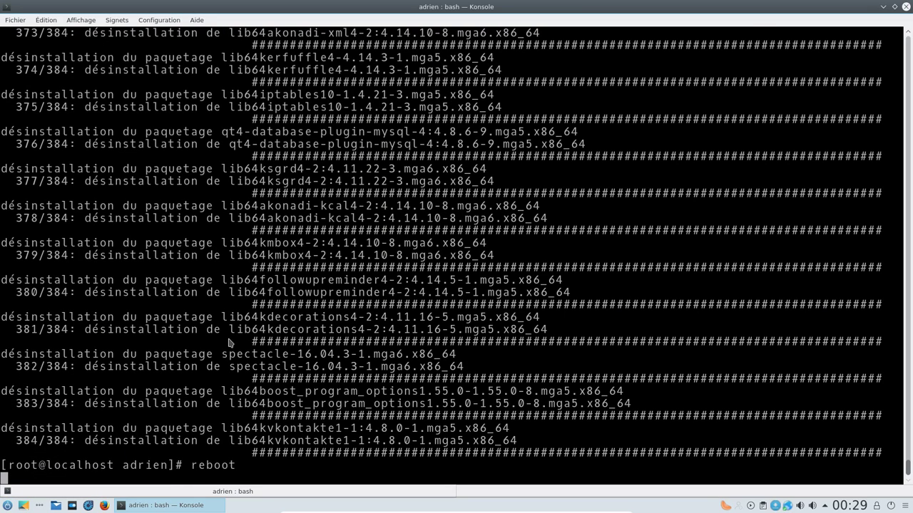
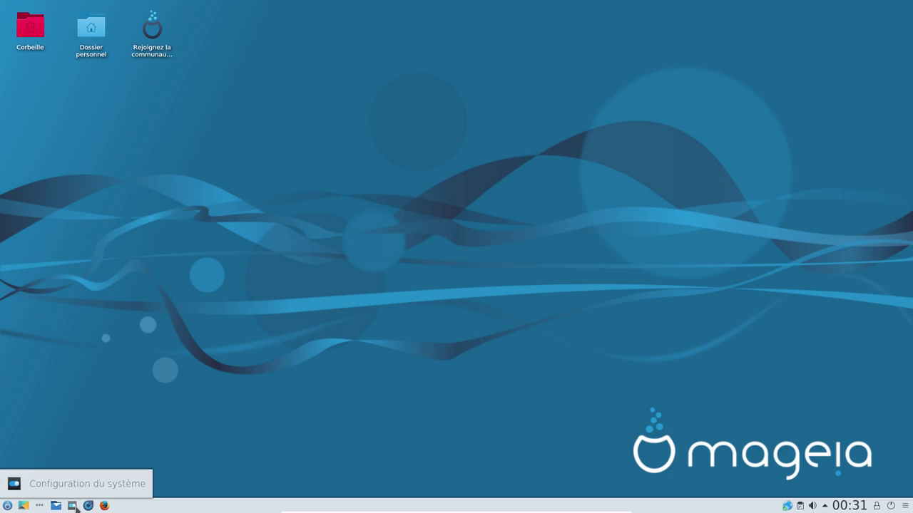
# Step: Show the hidden system tray entries, browse the Graphisme applications and launch Clementine from Son et Vidéo
pyautogui.click(824, 506)
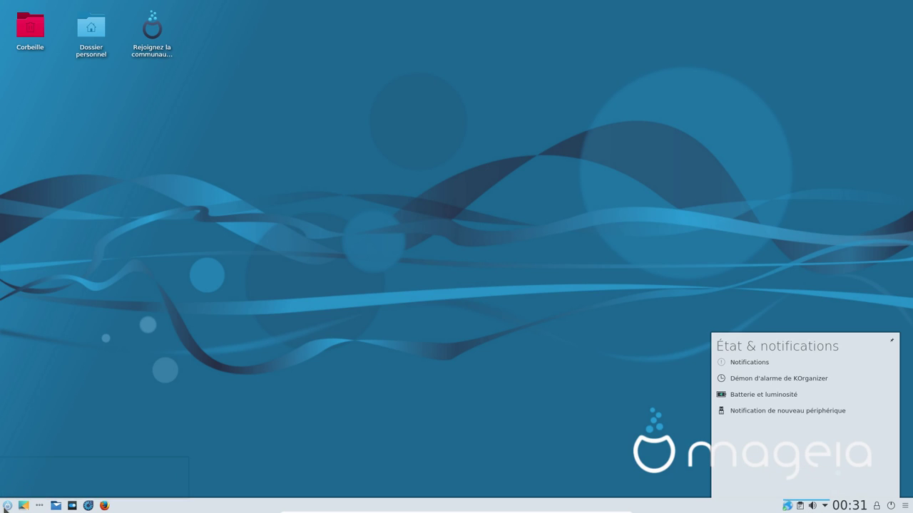
pyautogui.click(8, 506)
pyautogui.moveTo(44, 405)
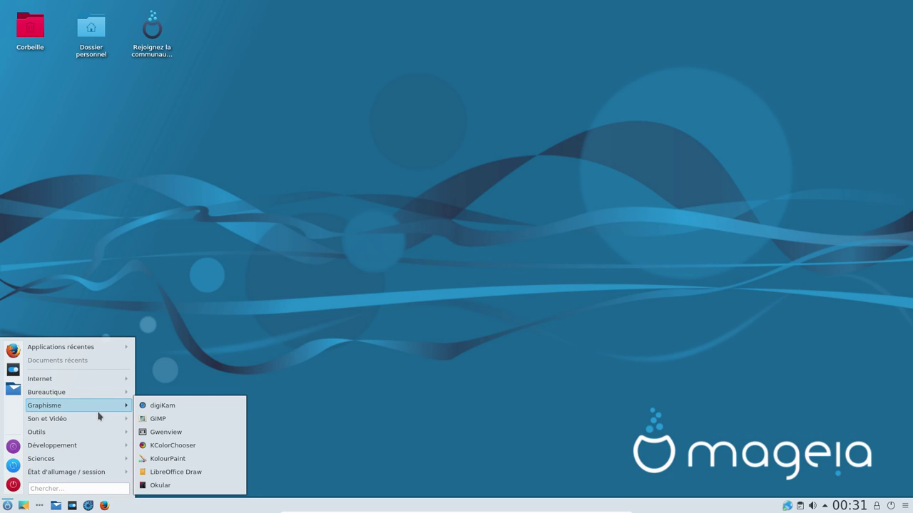
pyautogui.moveTo(90, 419)
pyautogui.click(152, 425)
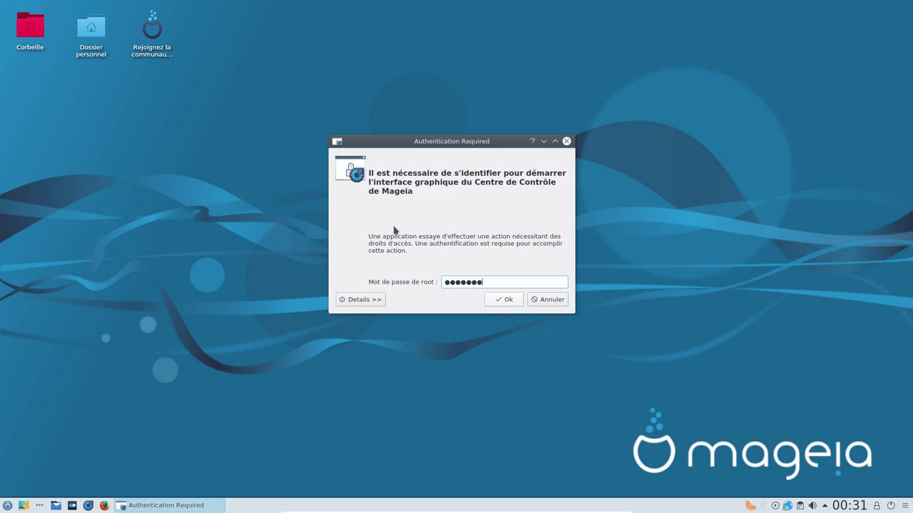
# Step: Confirm the root password for the Mageia Control Center, glance at Clementine's Outils commands and open the Control Center's software manager
pyautogui.press('Return')
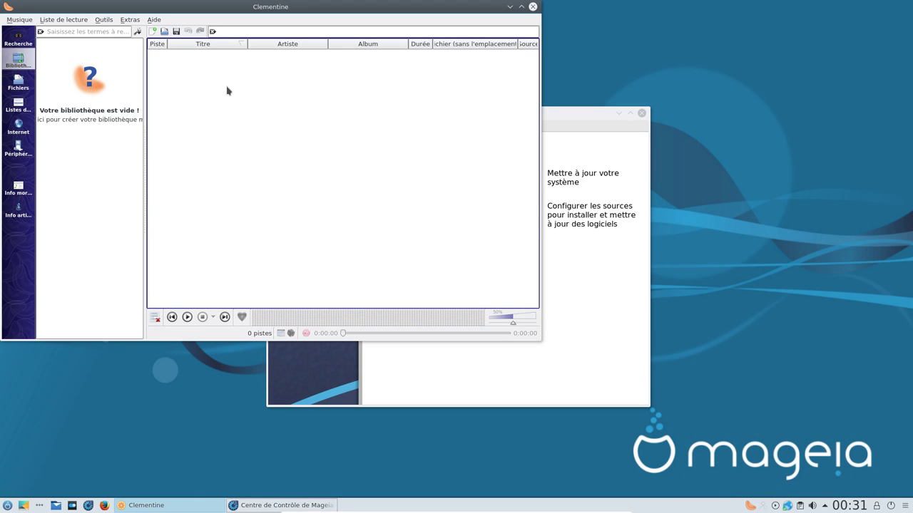
pyautogui.click(95, 22)
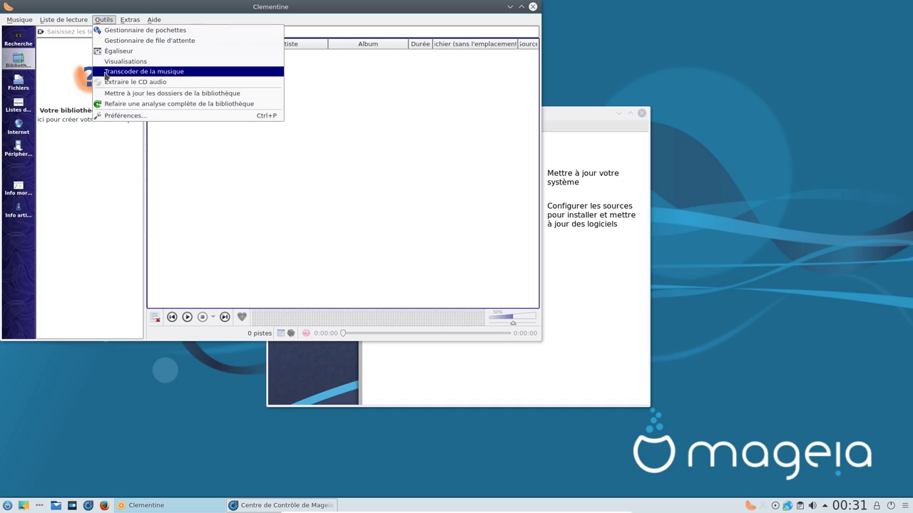
pyautogui.click(559, 112)
pyautogui.click(664, 190)
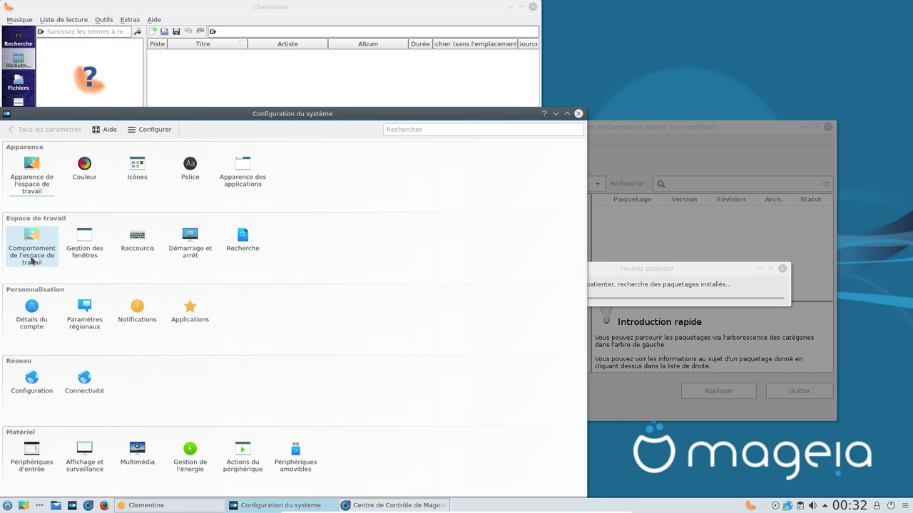
# Step: Examine the workspace behaviour entries and the application widget style page, and close the system settings
pyautogui.moveTo(32, 257)
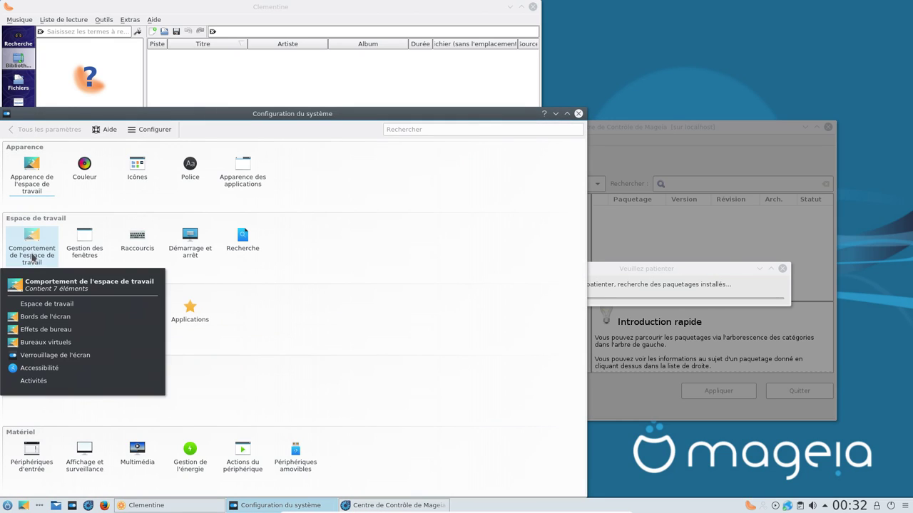
pyautogui.moveTo(232, 169)
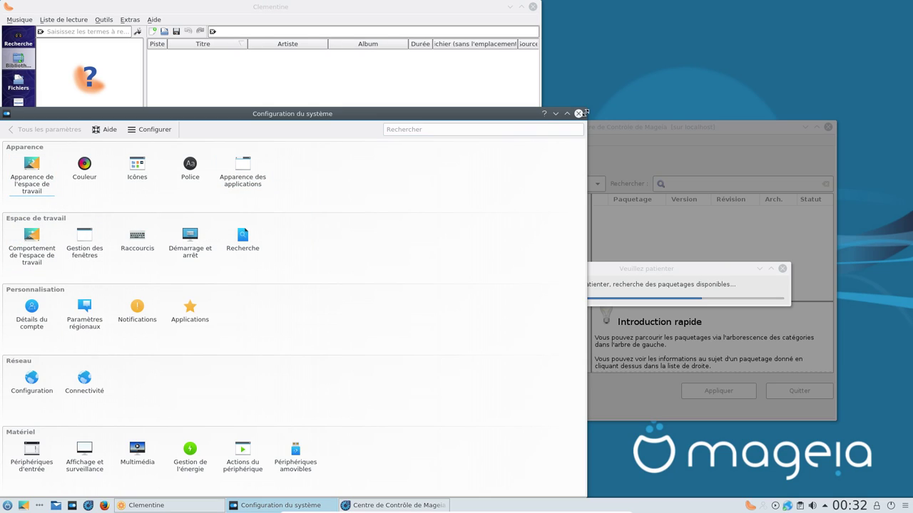
pyautogui.click(242, 171)
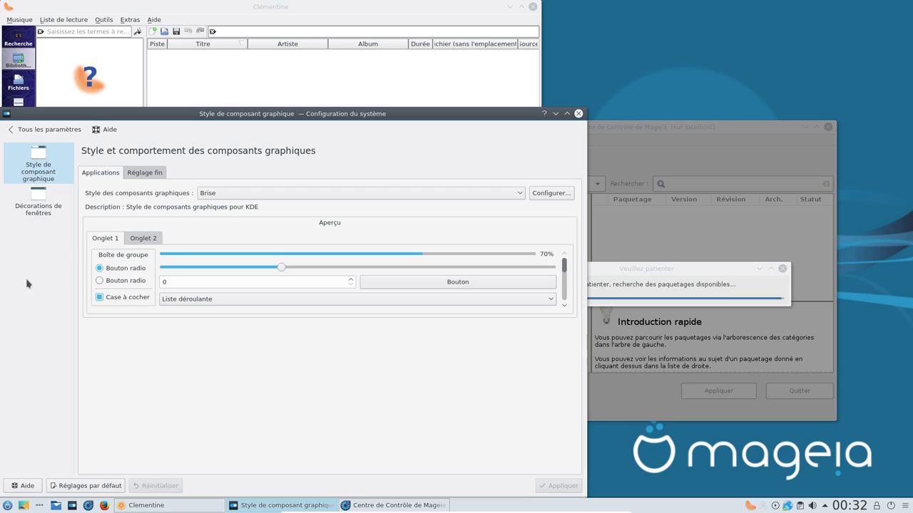
pyautogui.click(579, 114)
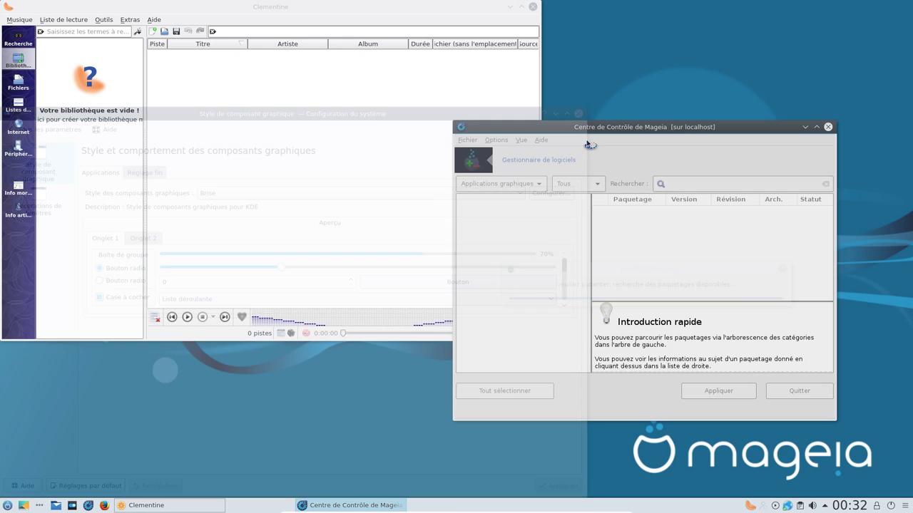
# Step: Search the software manager for "qt" and maximize the Control Center window to read the package list
pyautogui.click(694, 186)
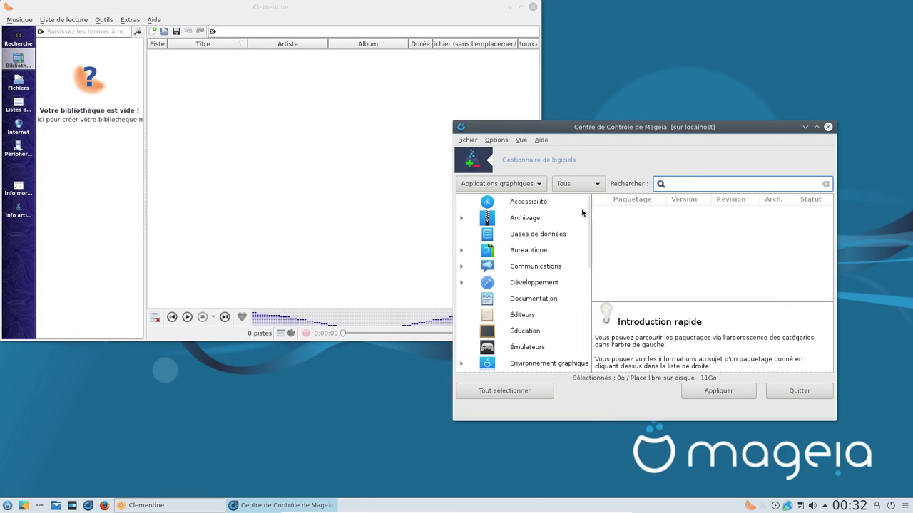
pyautogui.write('qt')
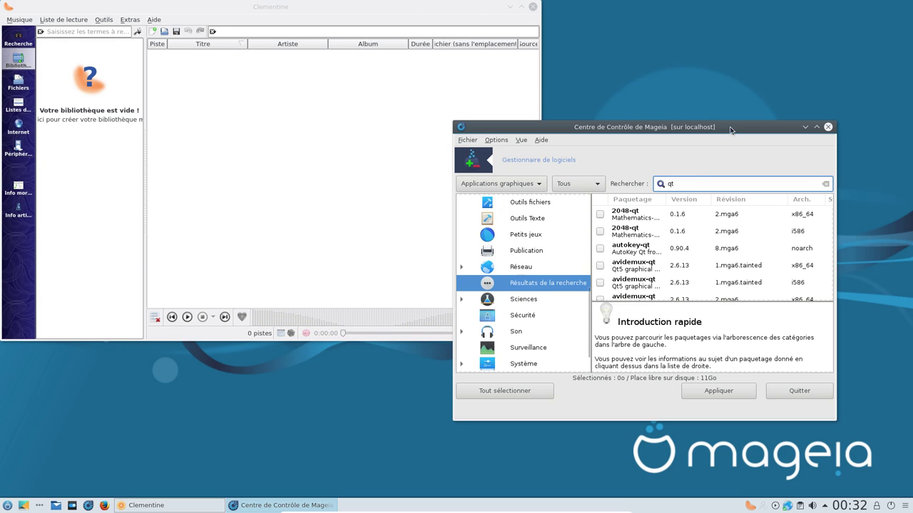
pyautogui.doubleClick(730, 130)
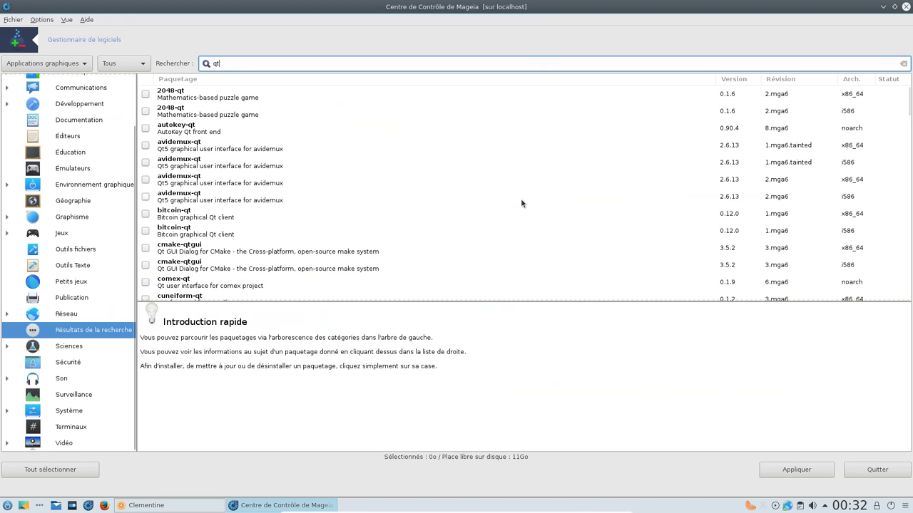
# Step: Read the descriptions of the cmake-qtgui, qt-creator and qt4-designer packages in the search results
pyautogui.click(256, 246)
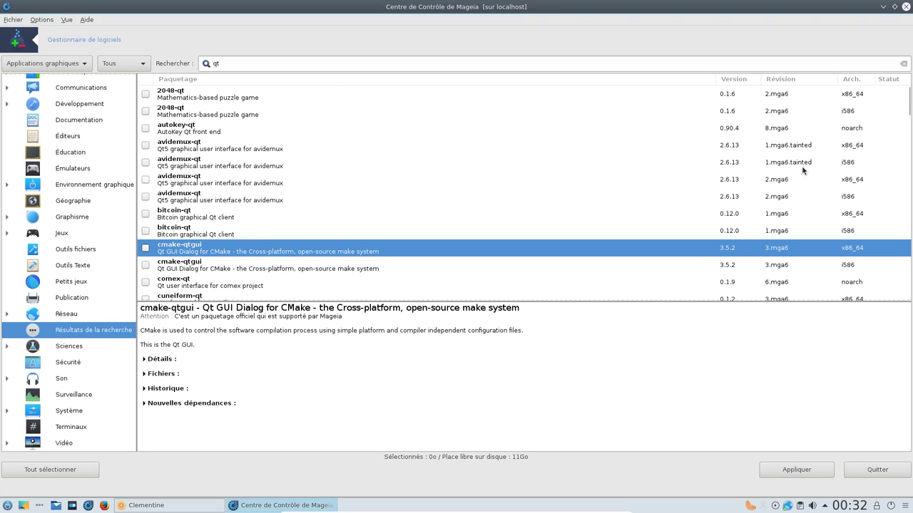
pyautogui.moveTo(909, 100); pyautogui.dragTo(876, 194)
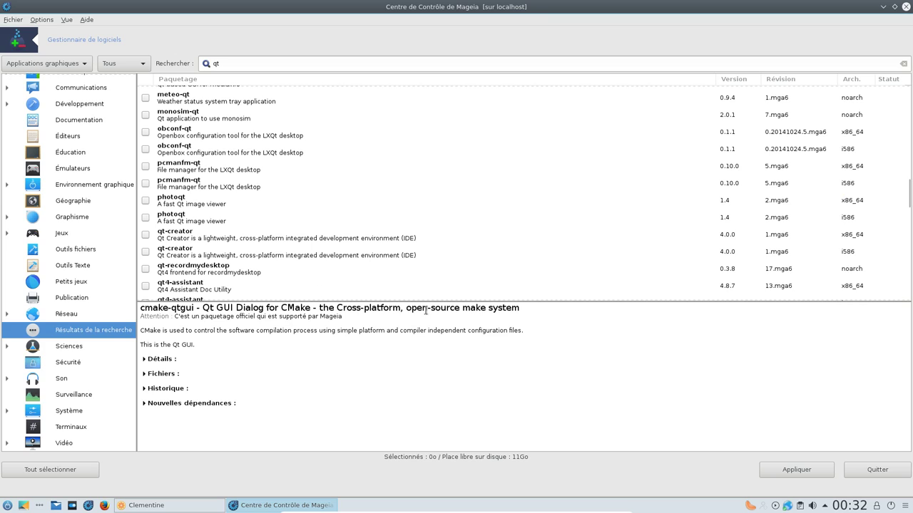
pyautogui.click(326, 245)
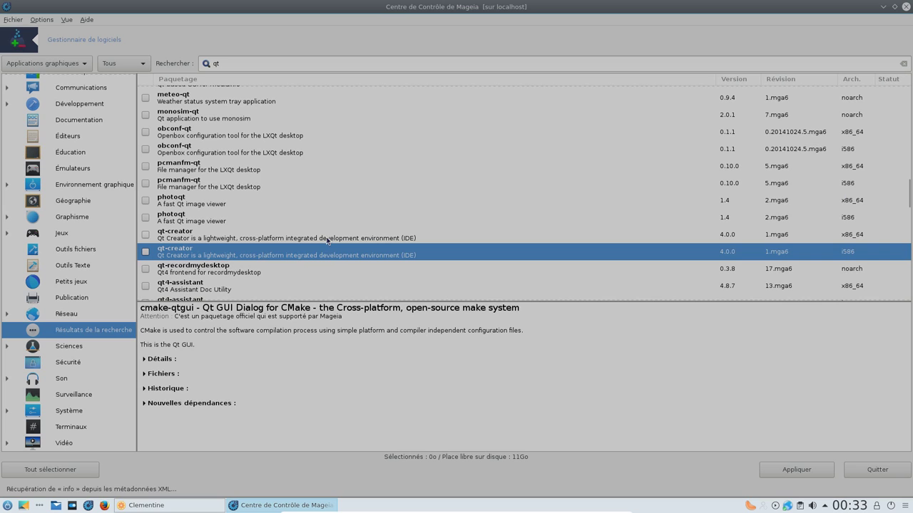
pyautogui.scroll(-1, 254, 261)
pyautogui.scroll(-1, 255, 261)
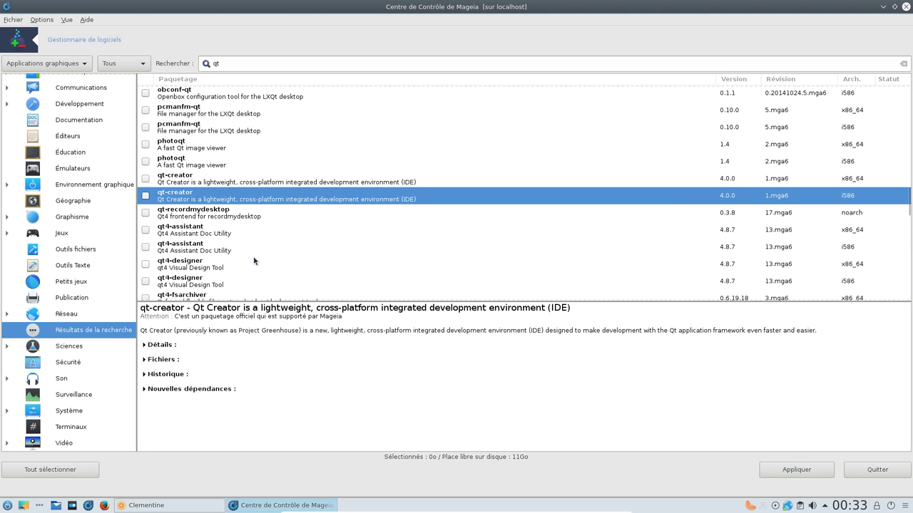
pyautogui.click(215, 268)
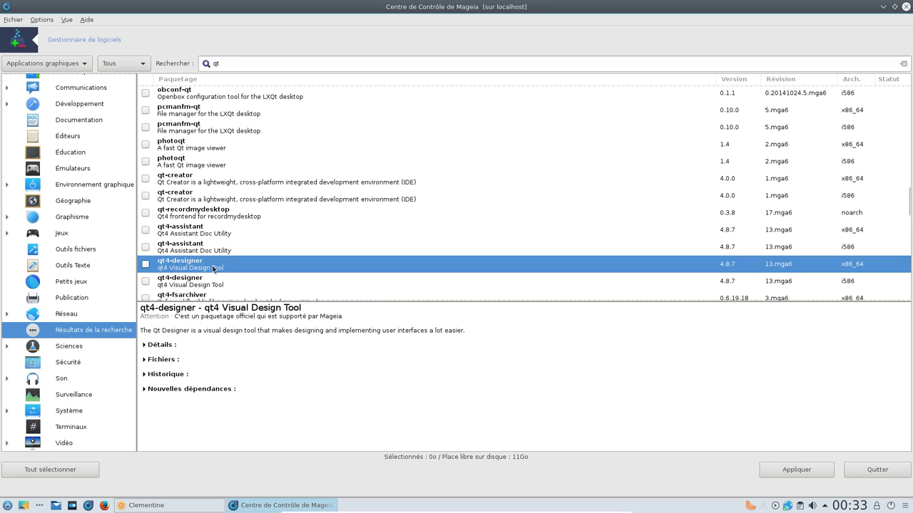
# Step: Look through the remaining graphical "qt" packages and set the package type filter to Tous
pyautogui.scroll(-3, 212, 268)
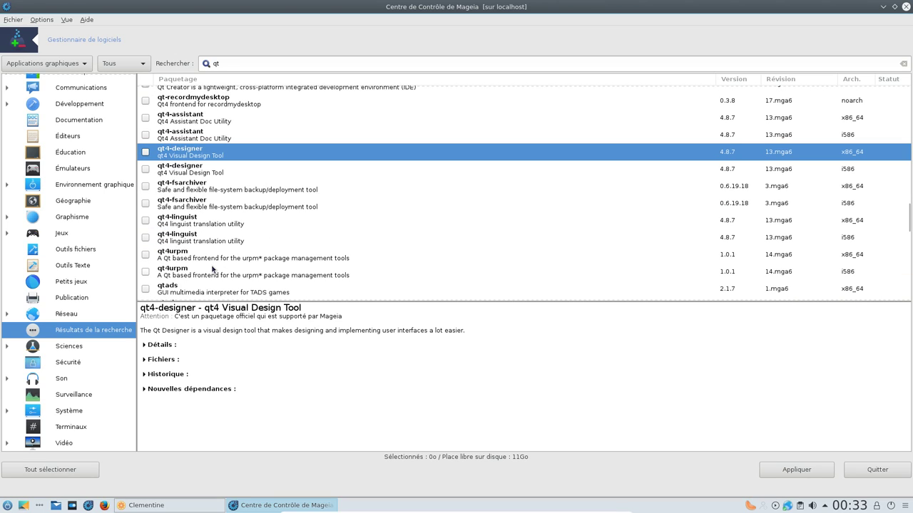
pyautogui.scroll(-2, 212, 268)
pyautogui.scroll(-2, 212, 268)
pyautogui.scroll(-4, 211, 268)
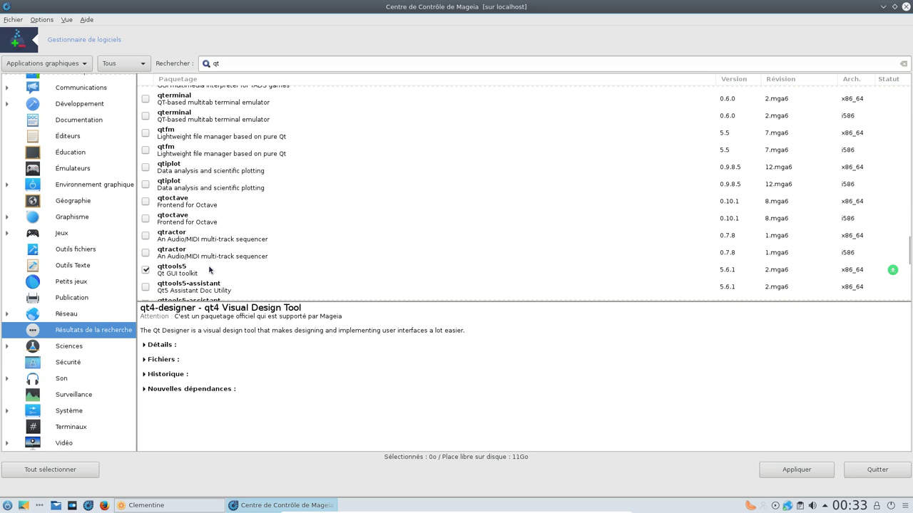
pyautogui.scroll(-2, 204, 261)
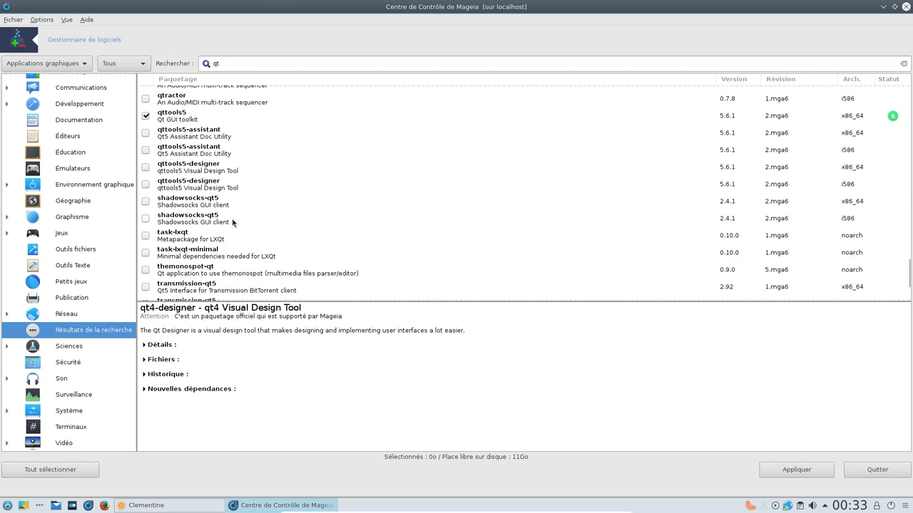
pyautogui.click(45, 63)
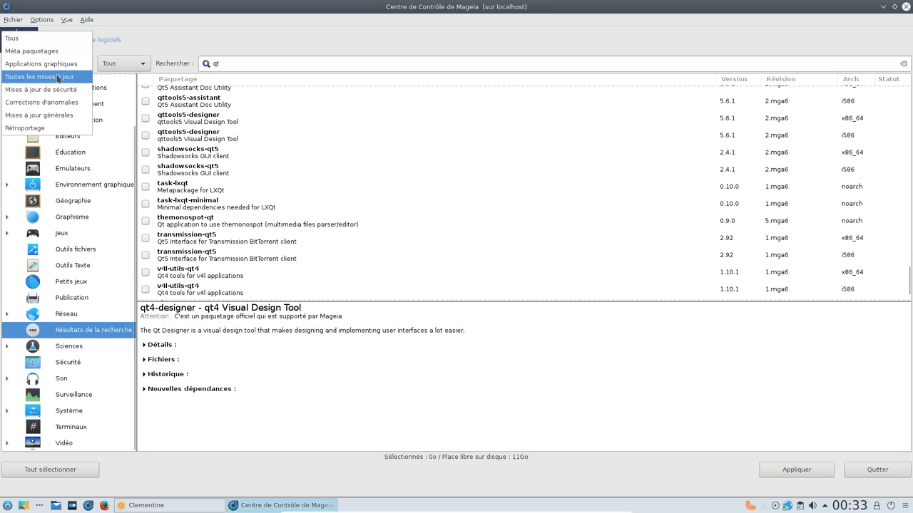
pyautogui.click(63, 42)
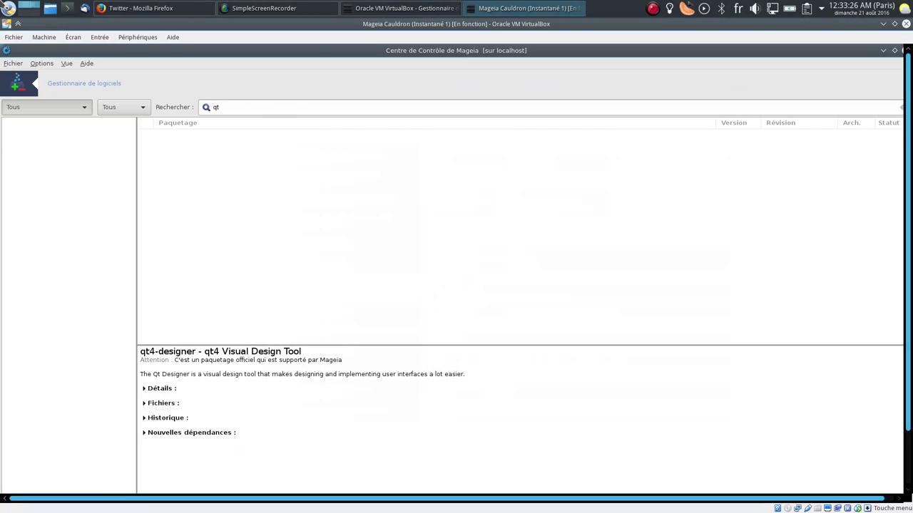
# Step: Launch Designer from the host system's Développement applications, dismiss the new form dialog, glance at the Fichier commands and quit
pyautogui.click(9, 8)
pyautogui.moveTo(80, 91)
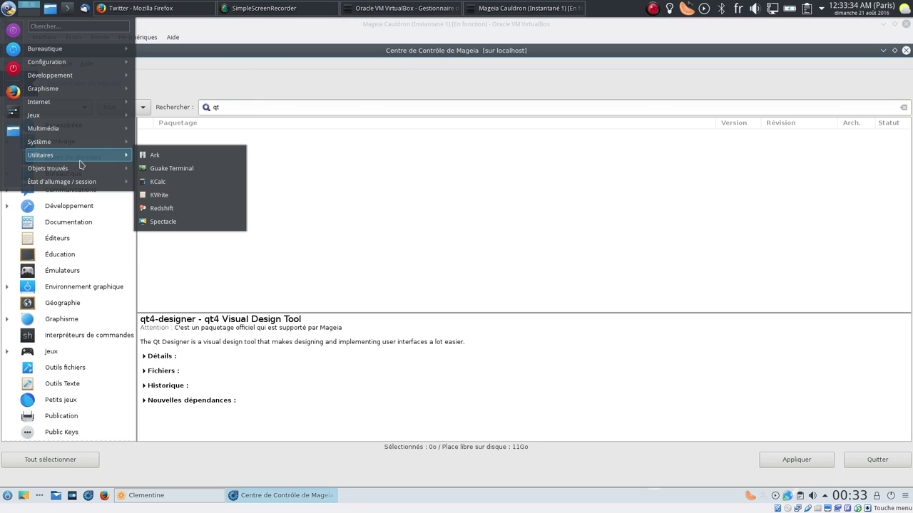
pyautogui.moveTo(82, 145)
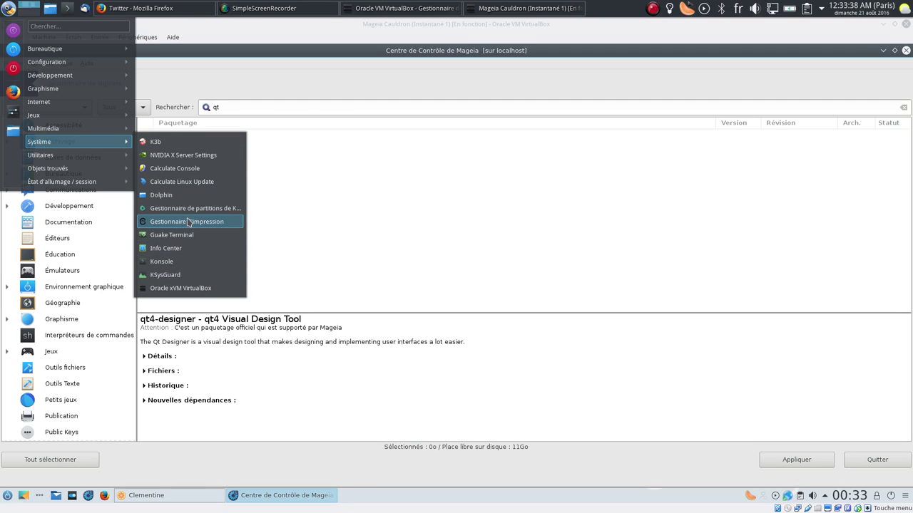
pyautogui.moveTo(58, 115)
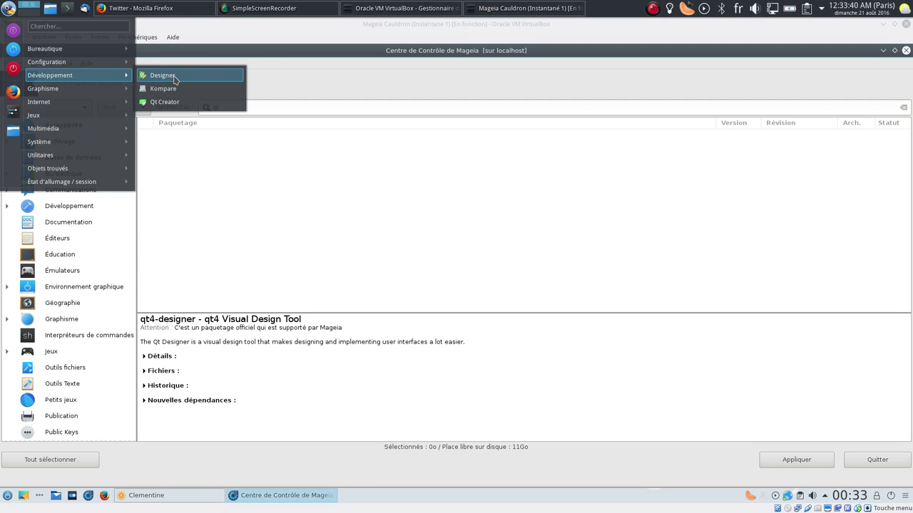
pyautogui.click(178, 75)
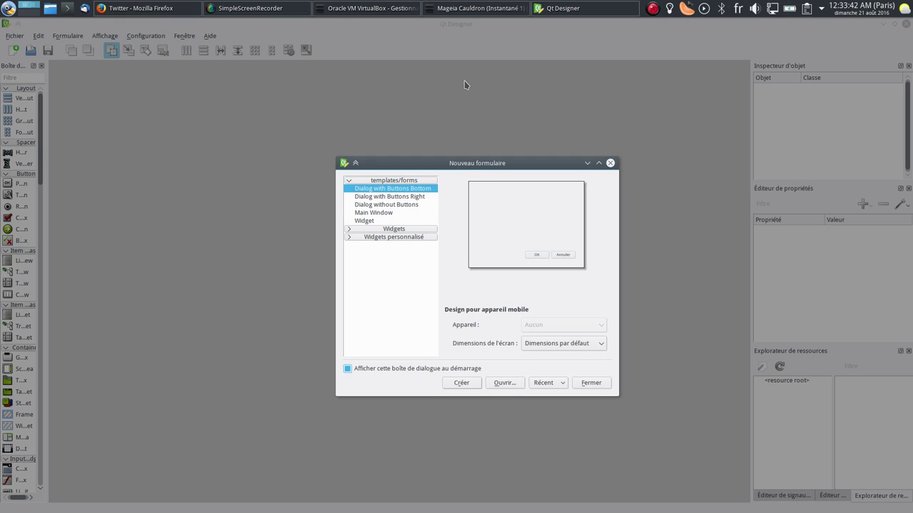
pyautogui.click(610, 162)
pyautogui.click(14, 36)
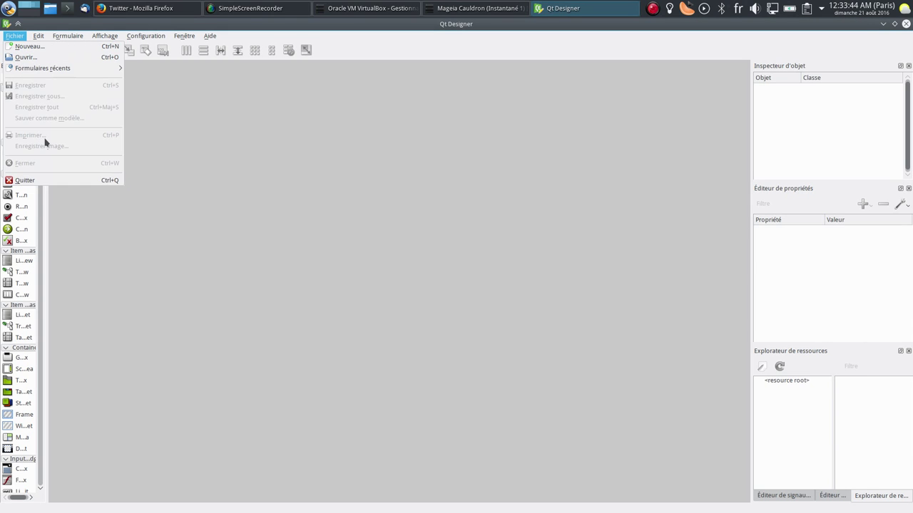
pyautogui.click(44, 180)
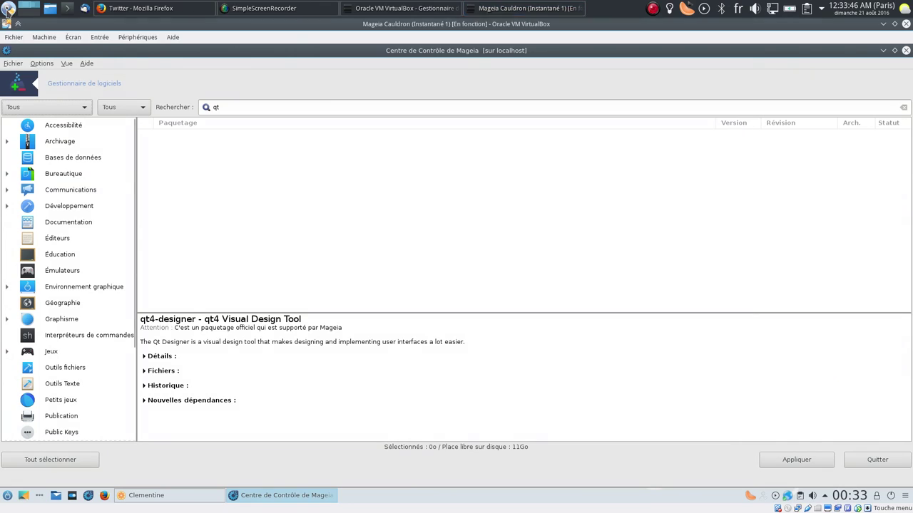
# Step: Find the Qt Configuration Tool in the host launcher with "qt", examine its GUI style options and close it
pyautogui.click(8, 7)
pyautogui.write('qt')
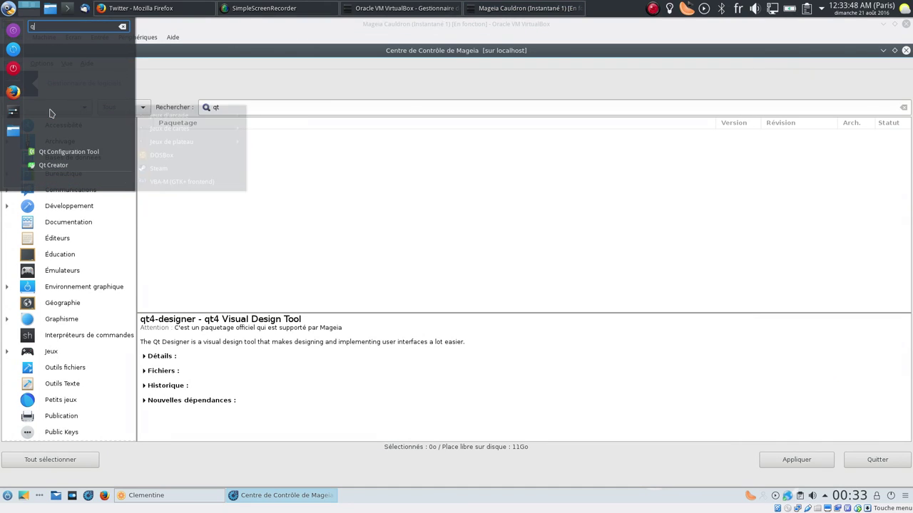
pyautogui.click(57, 40)
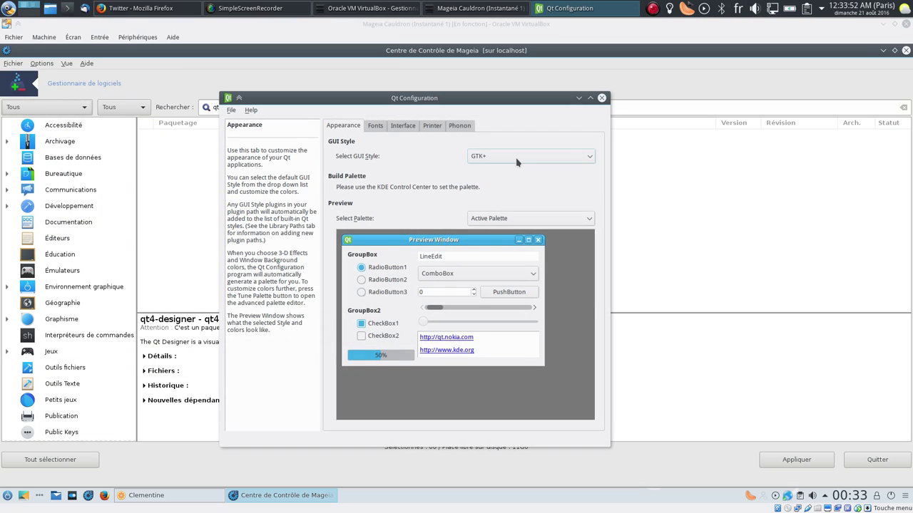
pyautogui.click(517, 157)
pyautogui.click(228, 111)
pyautogui.click(601, 97)
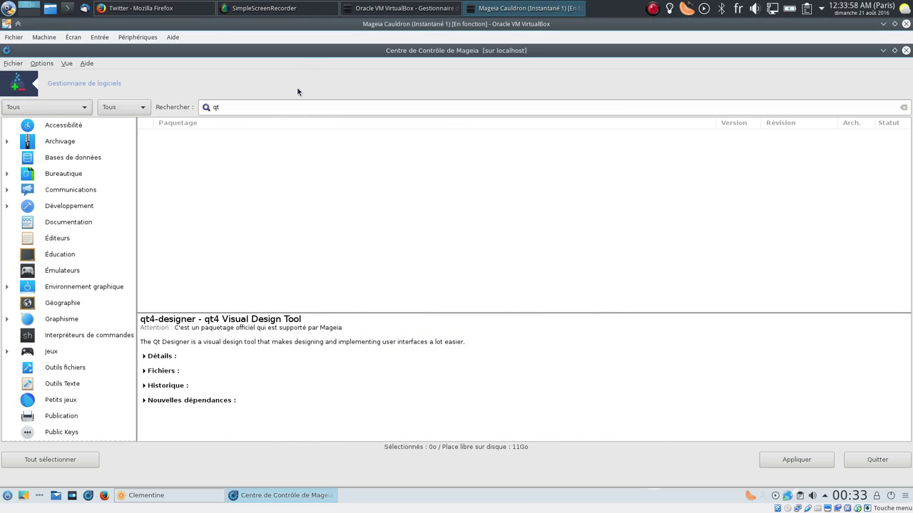
# Step: Return the virtual machine to full screen and rerun the "qt" search across all packages
pyautogui.press('Control_R+f')
pyautogui.click(49, 91)
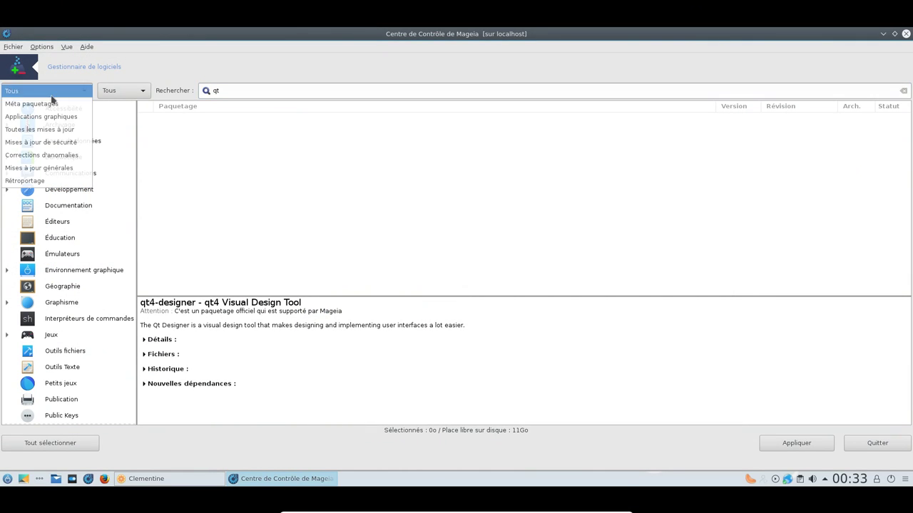
pyautogui.click(271, 92)
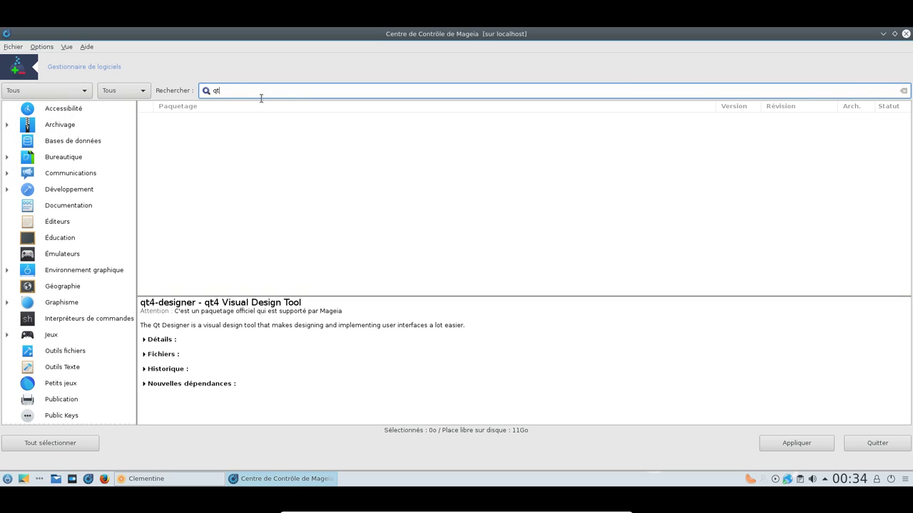
pyautogui.press('Return')
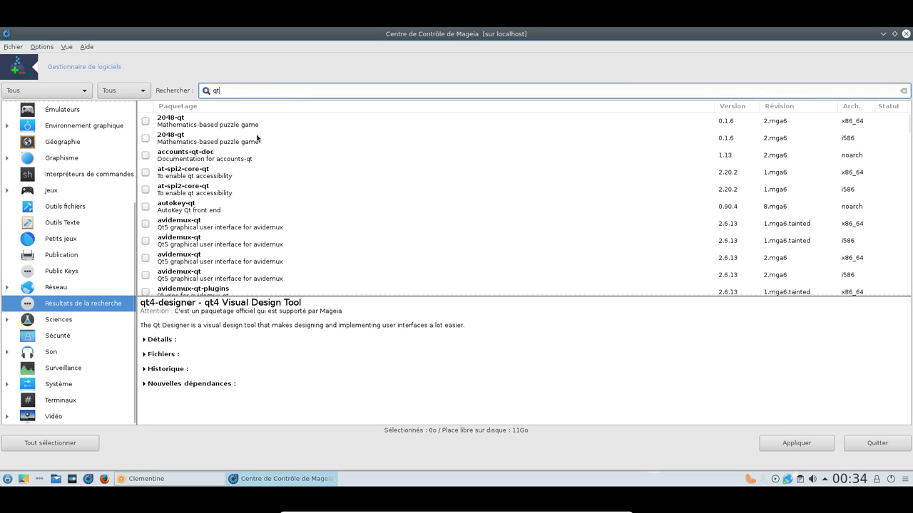
# Step: Search the packages for "configuration", and restore the "qt" search
pyautogui.write('configuration')
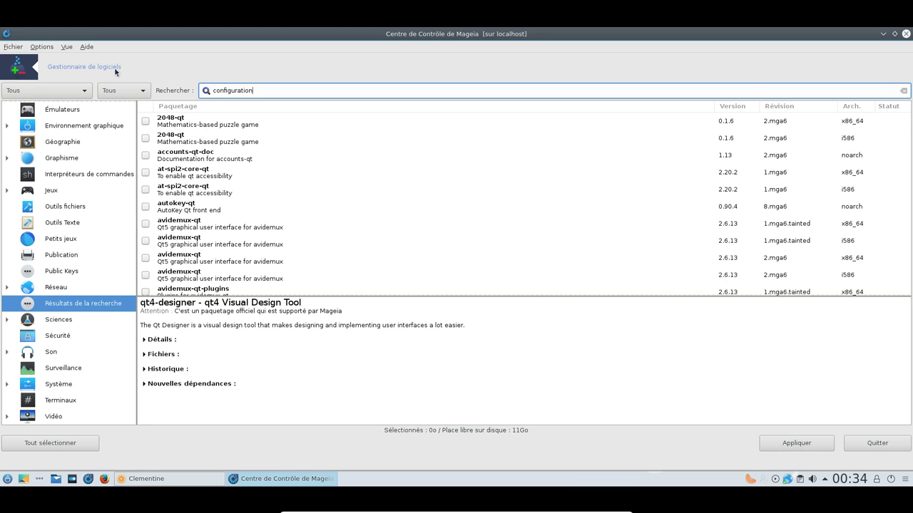
pyautogui.press('Return')
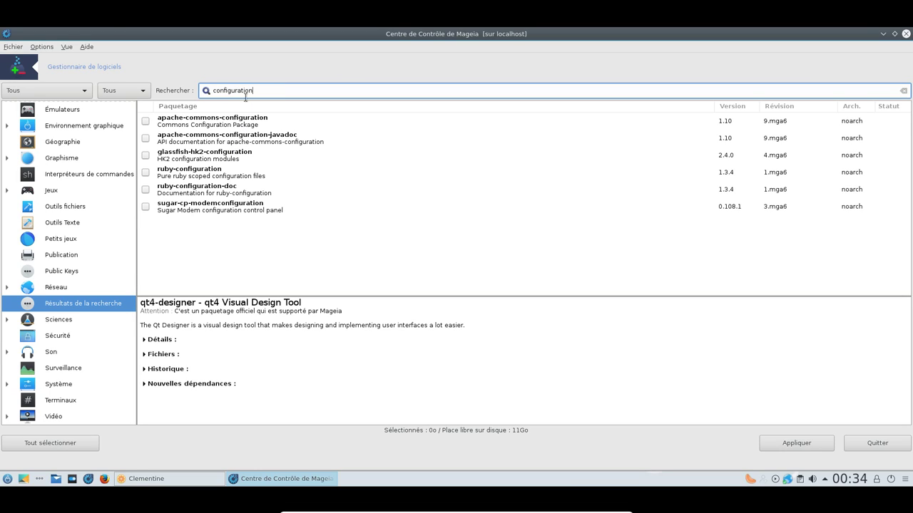
pyautogui.moveTo(270, 89); pyautogui.dragTo(128, 84)
pyautogui.write('qt')
pyautogui.press('Return')
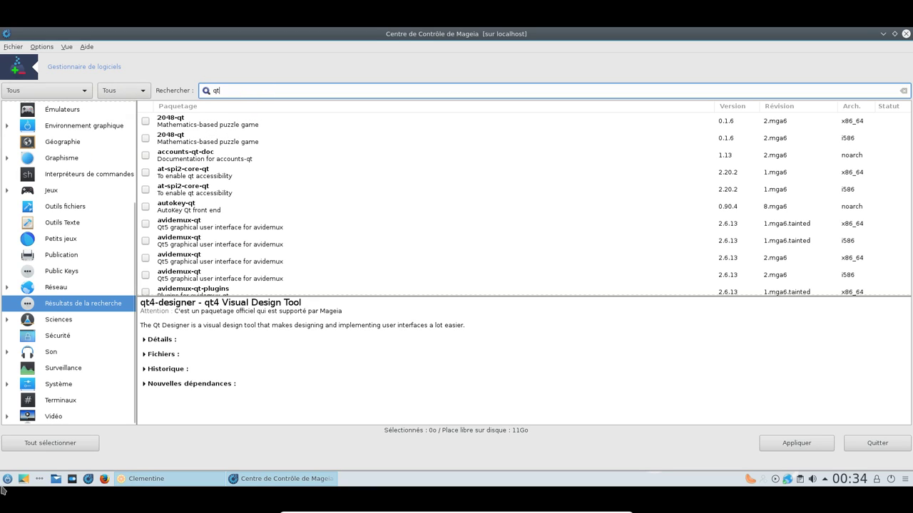
# Step: Search Mageia's application launcher for "confi", look over the matching entries and return to the software manager
pyautogui.click(7, 479)
pyautogui.write('confi')
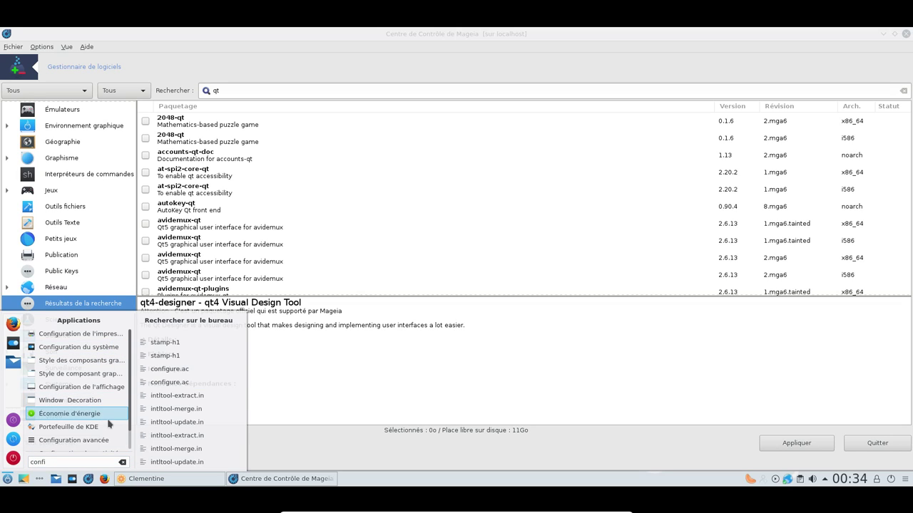
pyautogui.moveTo(131, 421)
pyautogui.mouseDown()
pyautogui.moveTo(132, 443)
pyautogui.moveTo(132, 426)
pyautogui.mouseUp()
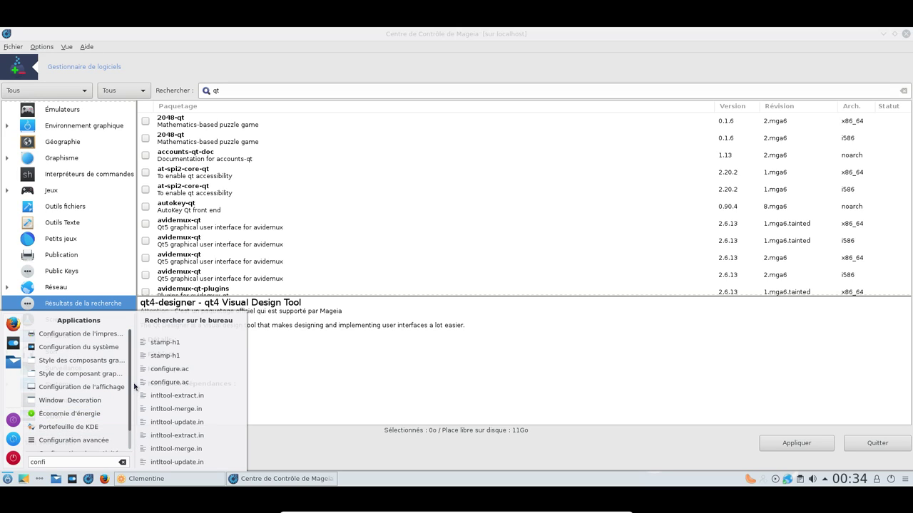
pyautogui.click(253, 105)
# Step: Install the x86_64 gtk-qt-kcm package from the "qt" results and open the system settings
pyautogui.scroll(-5, 260, 211)
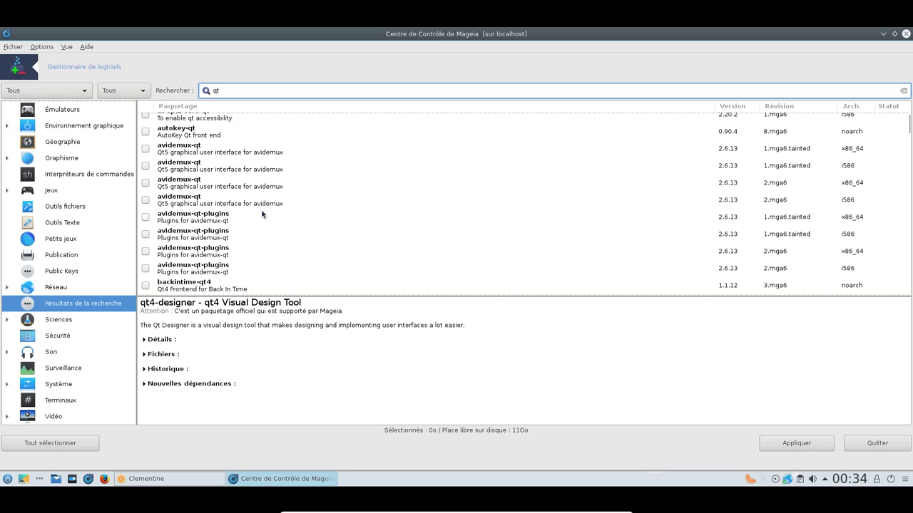
pyautogui.scroll(-5, 260, 216)
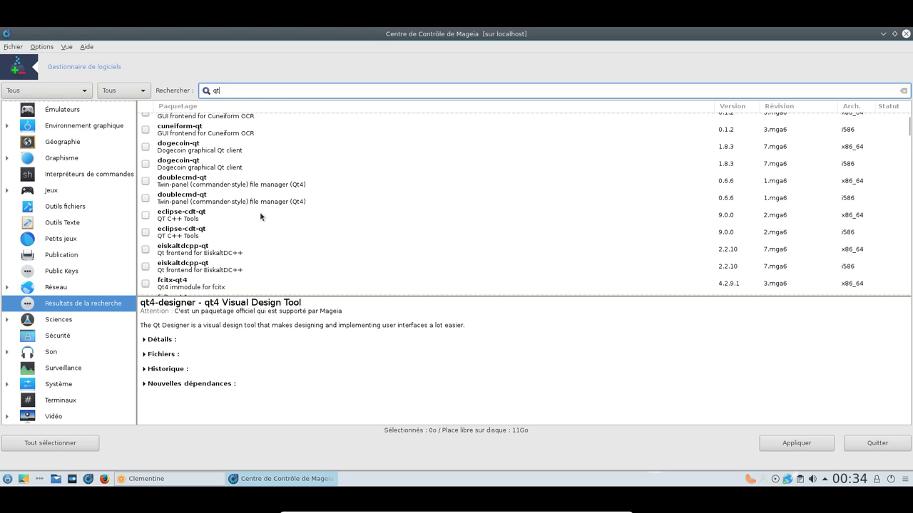
pyautogui.scroll(-5, 260, 216)
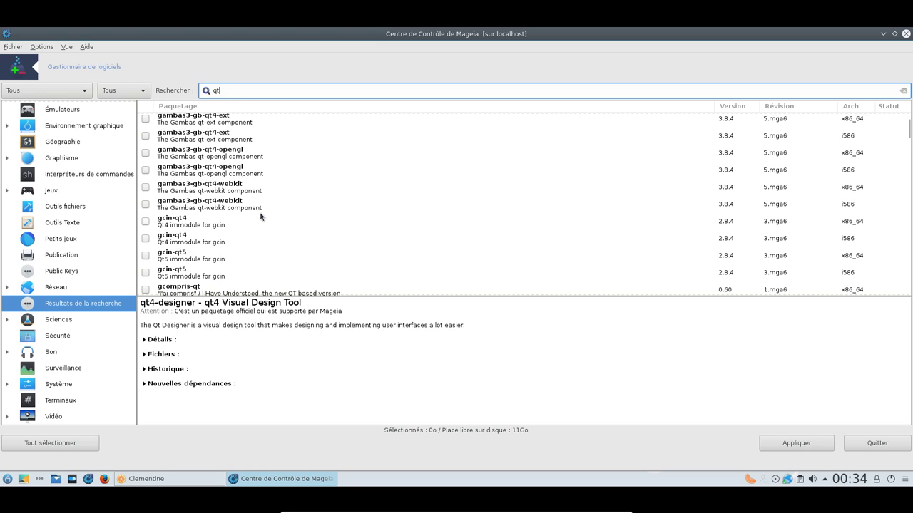
pyautogui.scroll(-3, 261, 216)
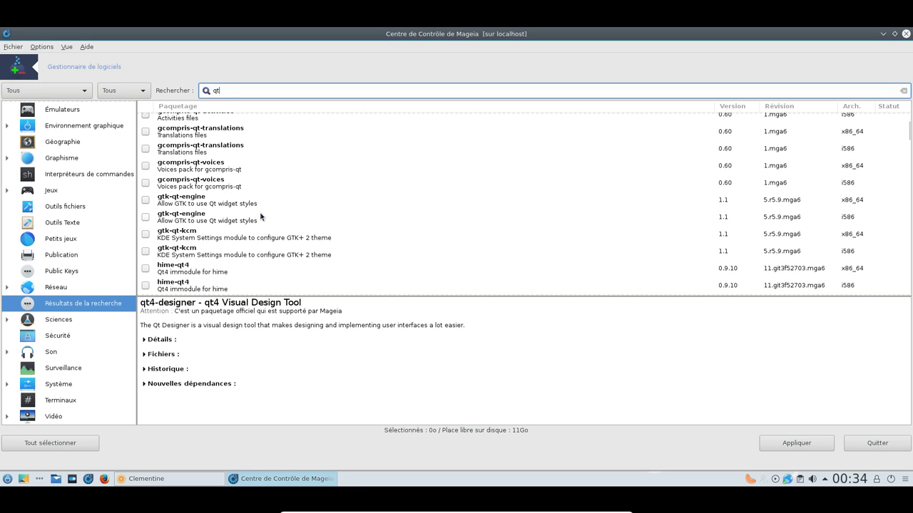
pyautogui.click(145, 234)
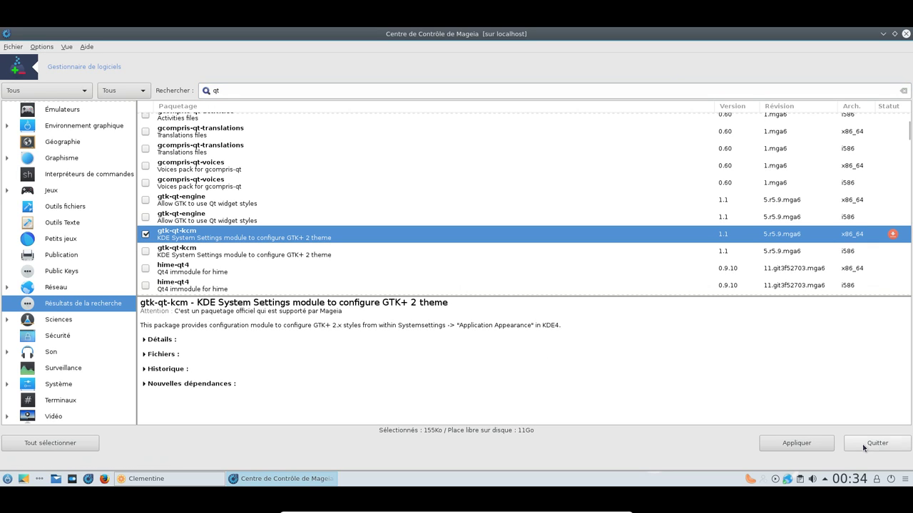
pyautogui.click(811, 444)
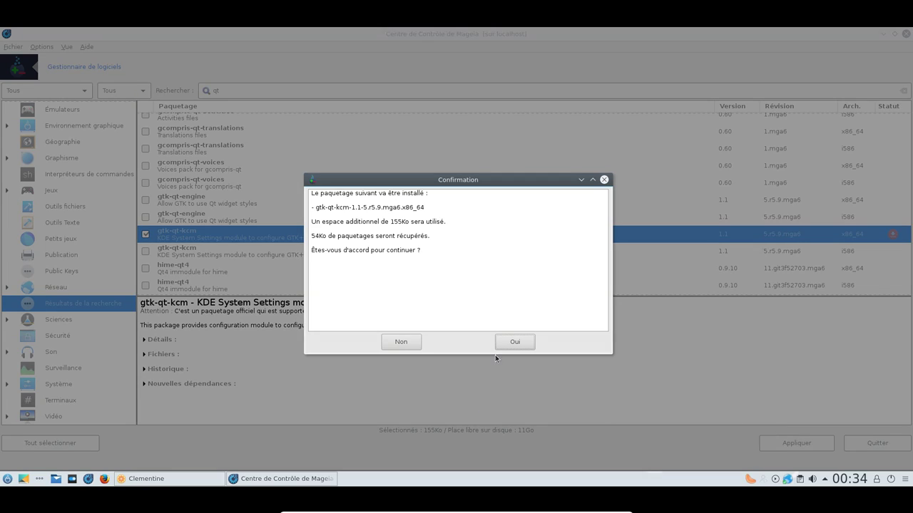
pyautogui.click(514, 345)
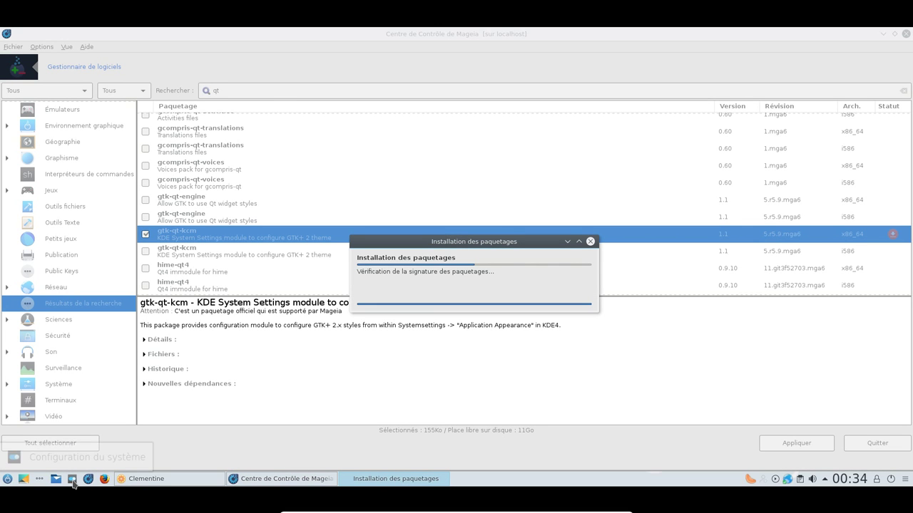
pyautogui.click(72, 479)
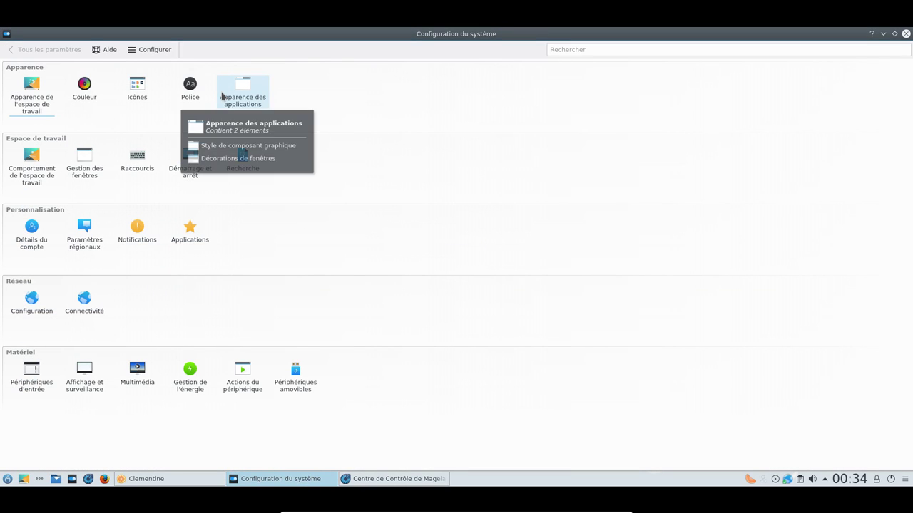
# Step: Check the widget style page under application appearance, return to the settings overview and close the system settings
pyautogui.click(228, 96)
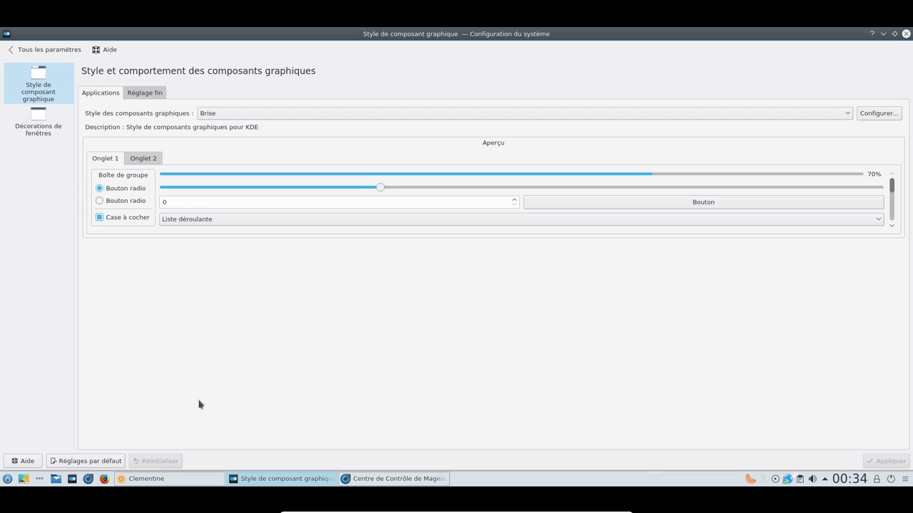
pyautogui.click(34, 51)
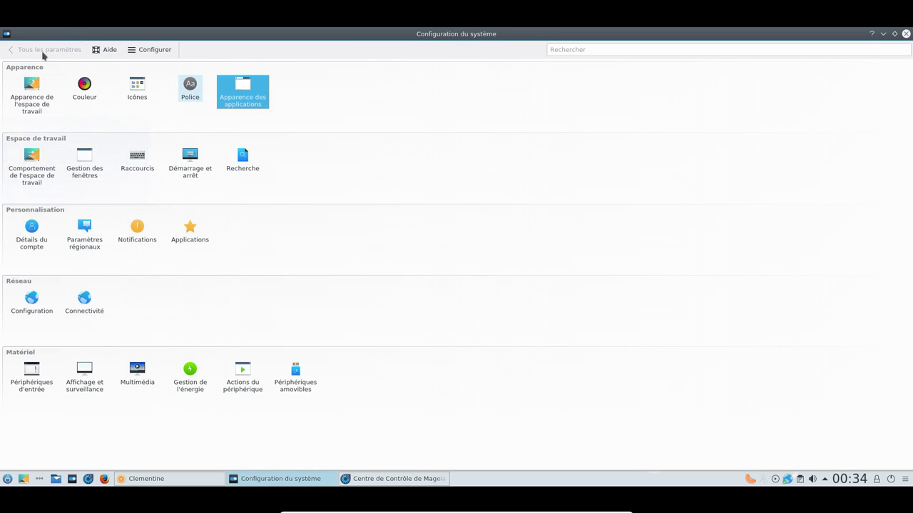
pyautogui.click(311, 475)
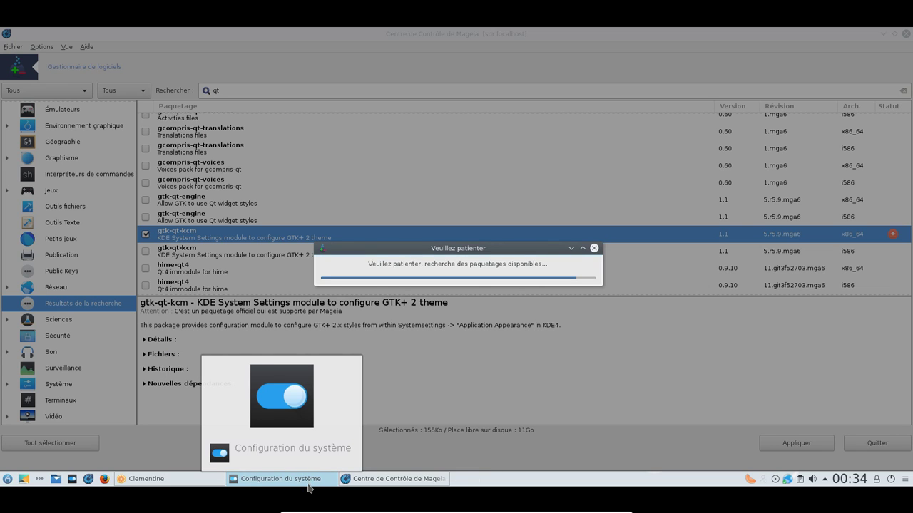
pyautogui.click(305, 476)
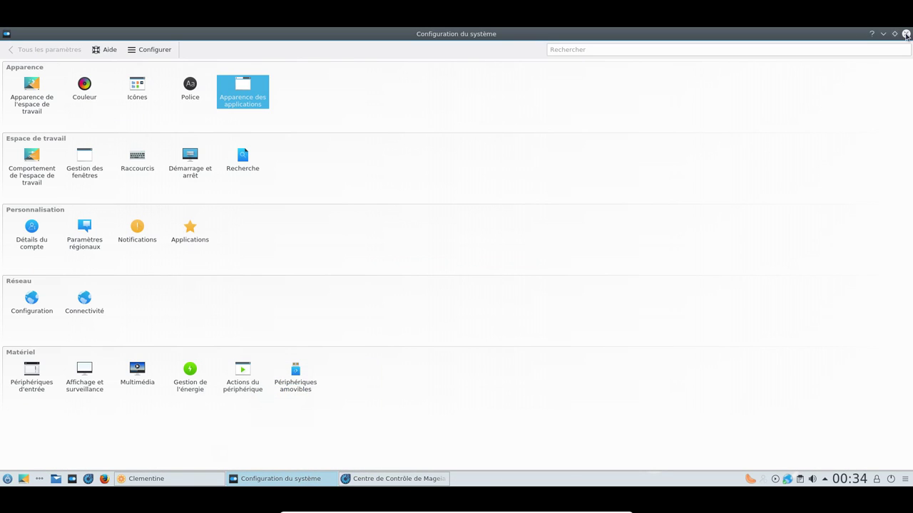
pyautogui.hotkey('ctrl', 'q')
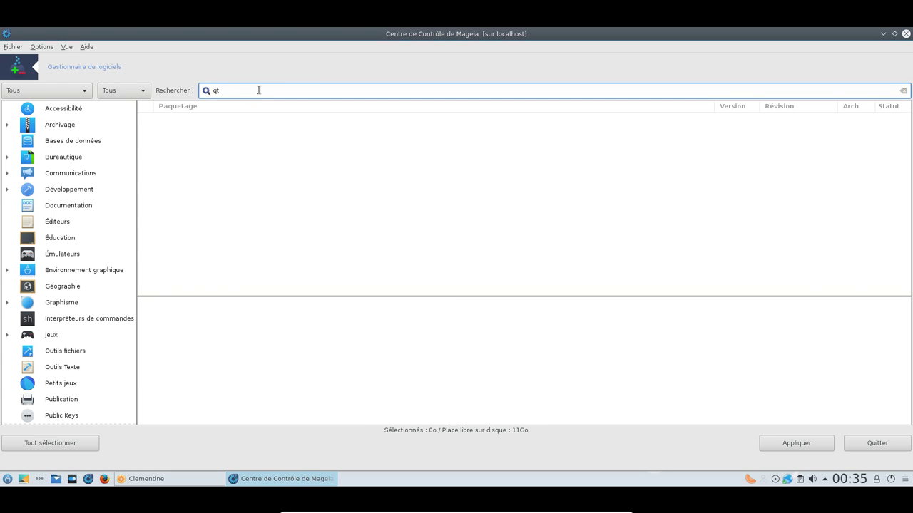
# Step: Find the x86_64 qt4-qtconfig package in the "qt" results and install it
pyautogui.scroll(-15, 251, 239)
pyautogui.scroll(-10, 249, 242)
pyautogui.scroll(3, 248, 238)
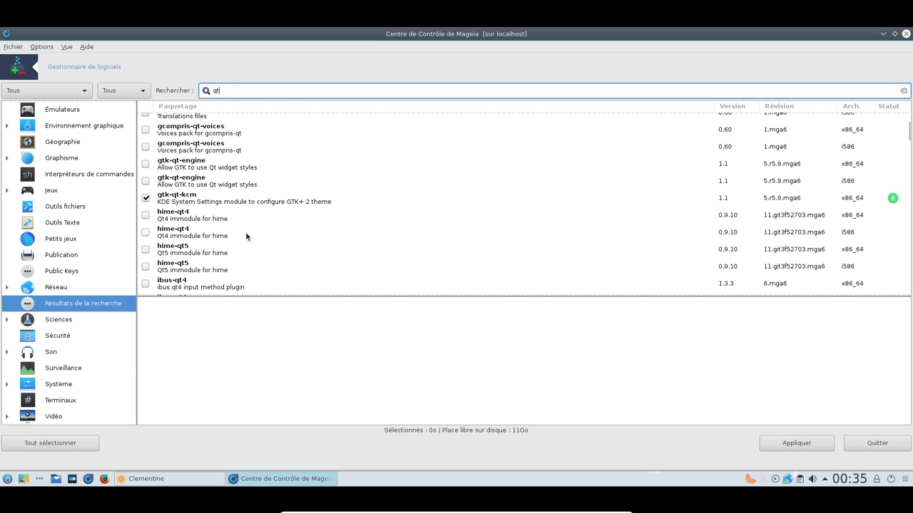
pyautogui.scroll(-10, 245, 231)
pyautogui.scroll(-12, 244, 236)
pyautogui.scroll(-15, 245, 235)
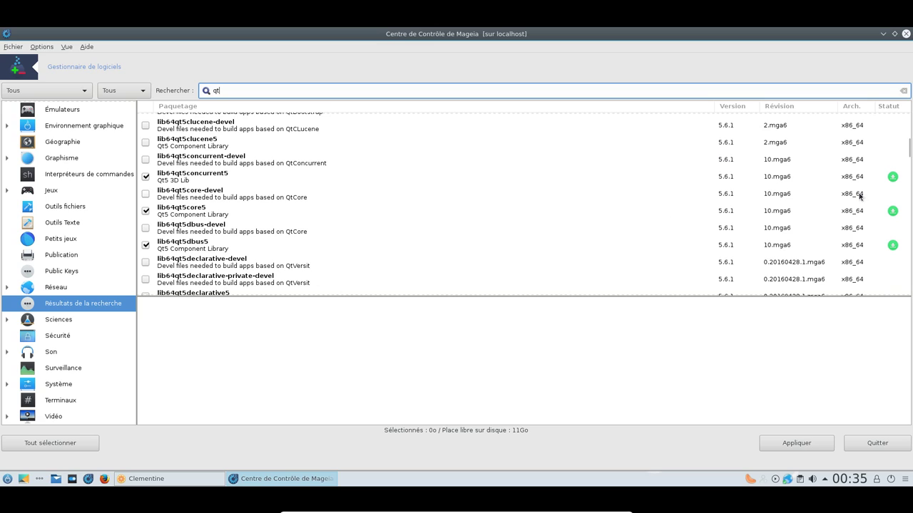
pyautogui.moveTo(909, 143); pyautogui.dragTo(910, 223)
pyautogui.scroll(-2, 407, 223)
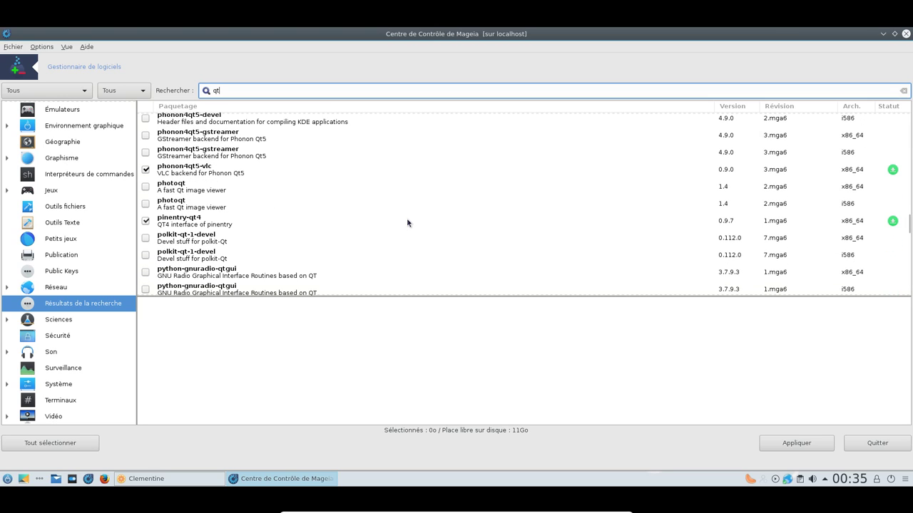
pyautogui.scroll(-10, 407, 224)
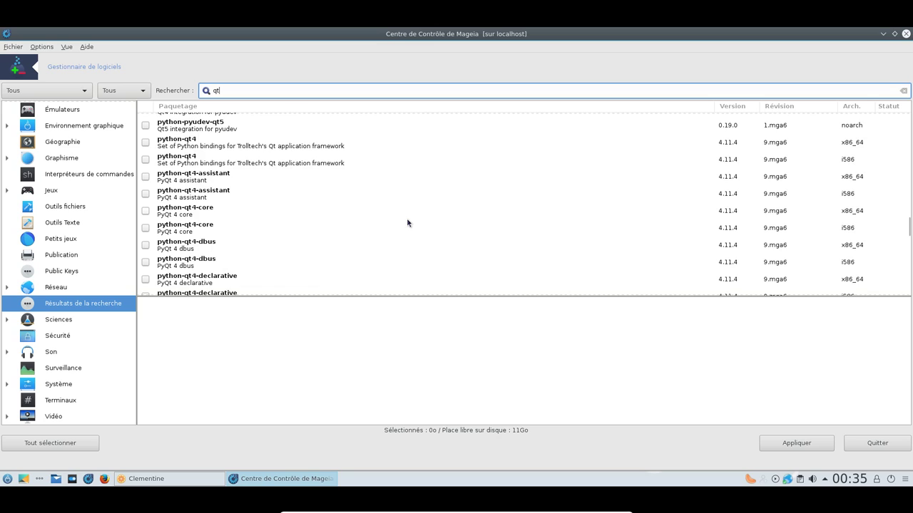
pyautogui.scroll(-12, 408, 223)
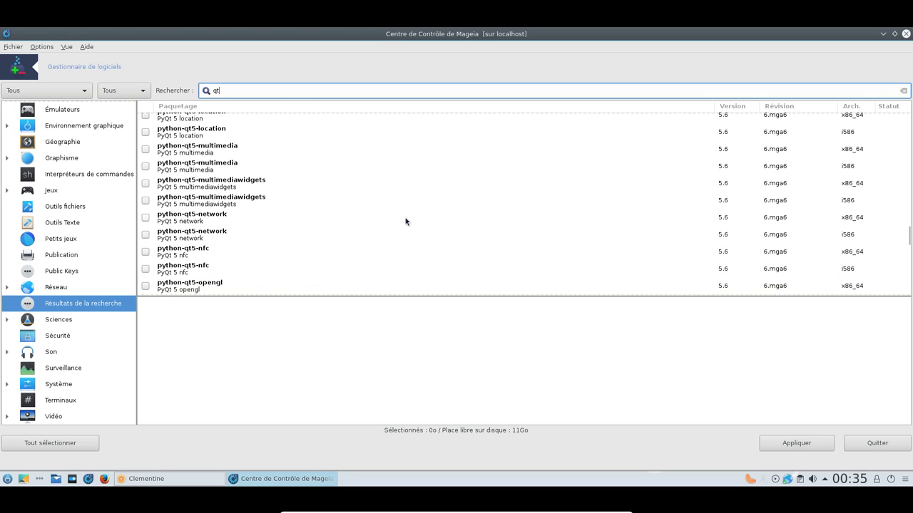
pyautogui.moveTo(909, 241); pyautogui.dragTo(909, 270)
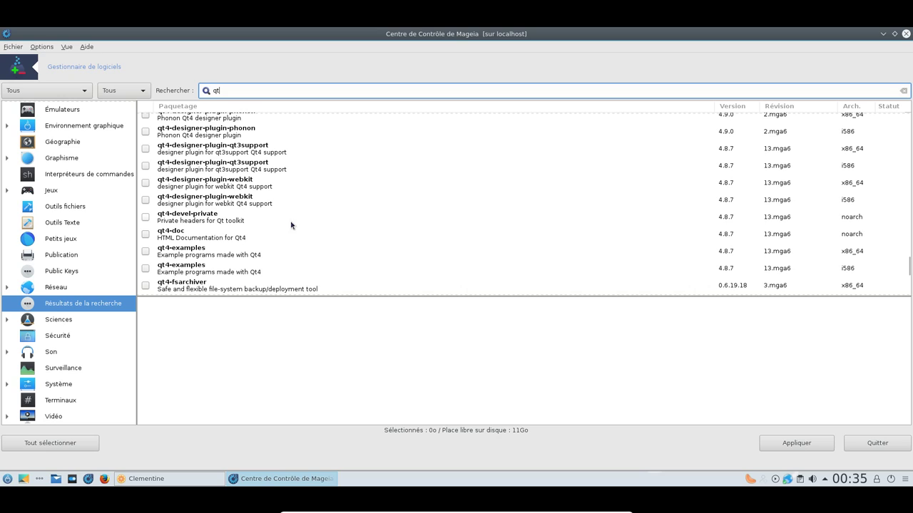
pyautogui.scroll(3, 289, 225)
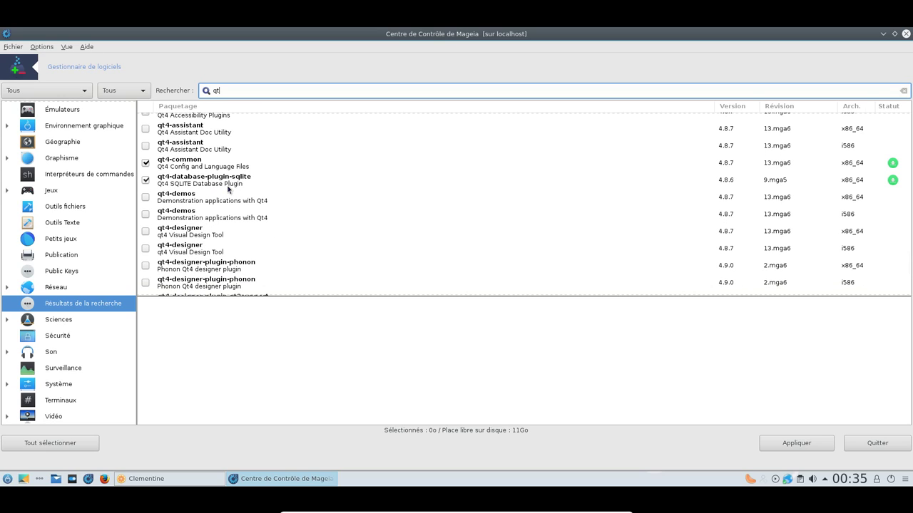
pyautogui.scroll(-4, 228, 189)
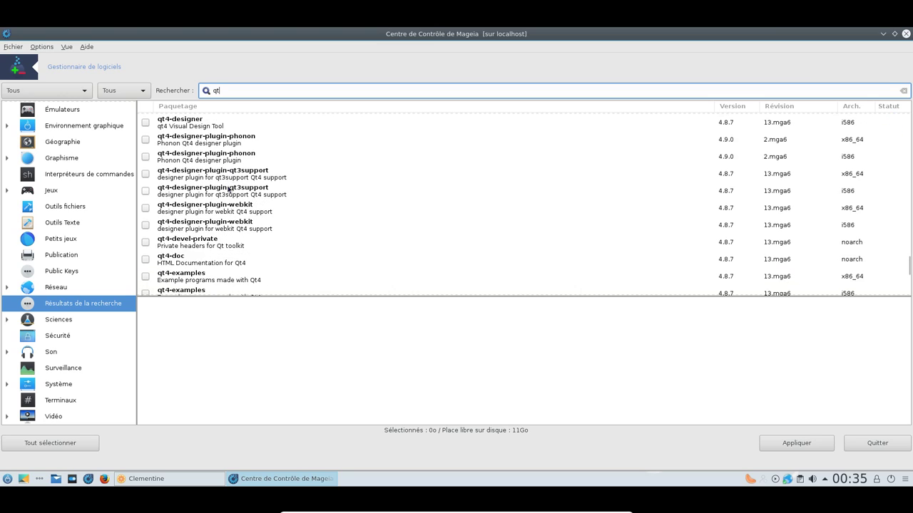
pyautogui.scroll(-3, 229, 189)
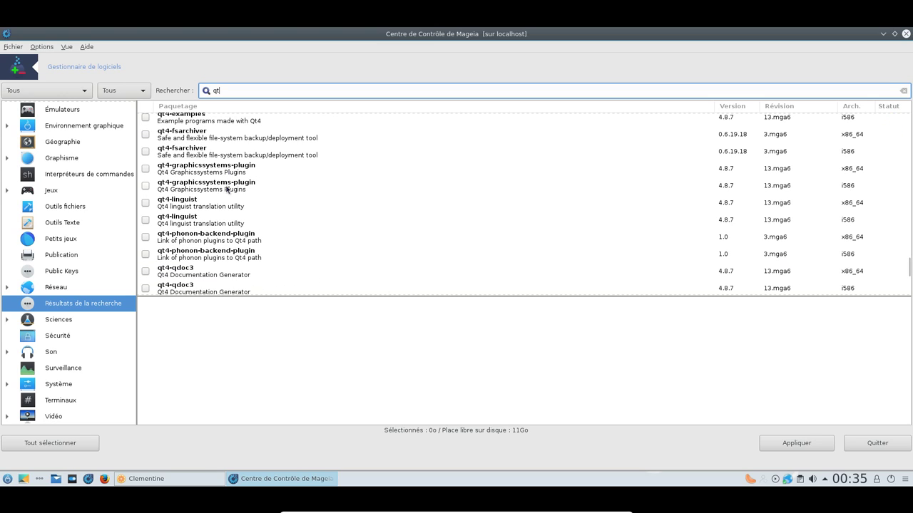
pyautogui.scroll(-3, 225, 189)
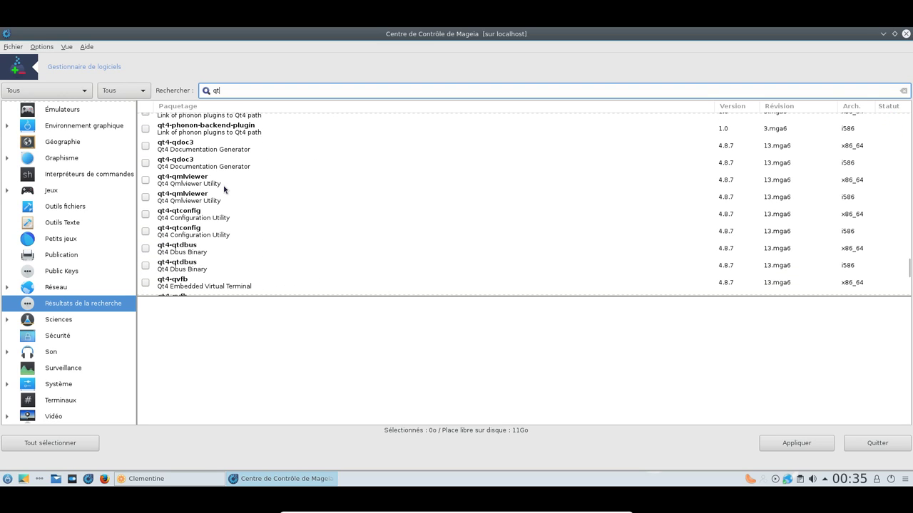
pyautogui.click(146, 214)
pyautogui.click(821, 449)
pyautogui.click(513, 343)
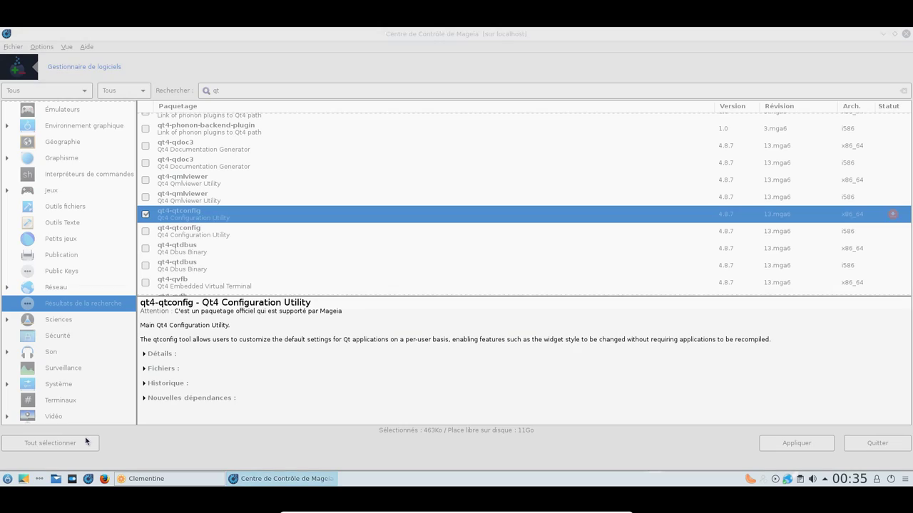
# Step: Reopen the system settings, view the application appearance modules and close the window
pyautogui.click(71, 481)
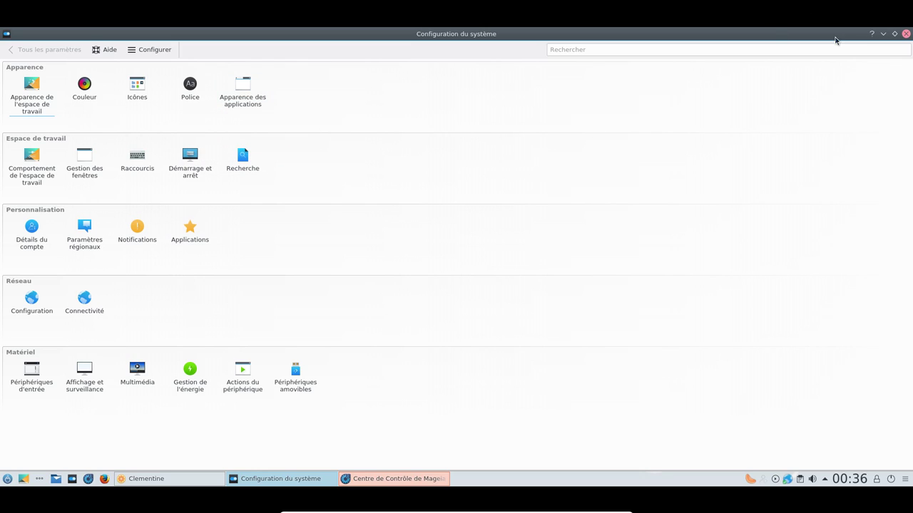
pyautogui.click(238, 94)
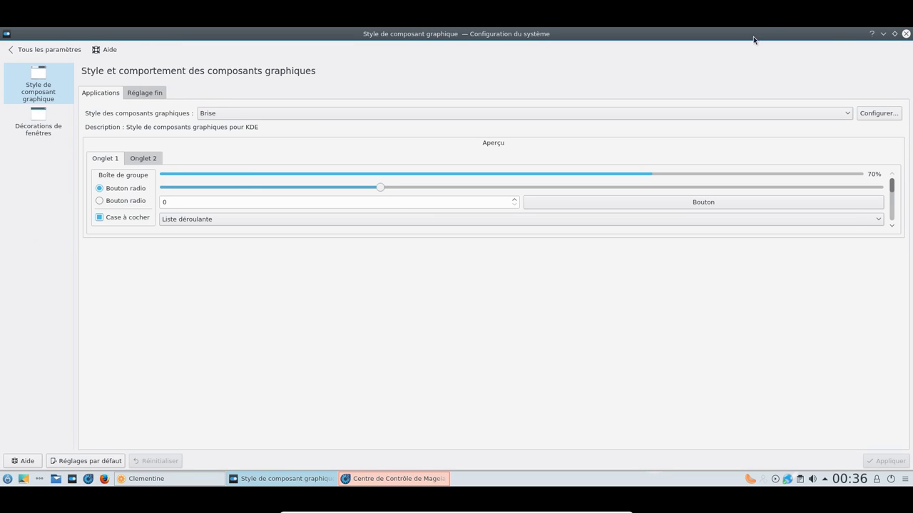
pyautogui.click(906, 33)
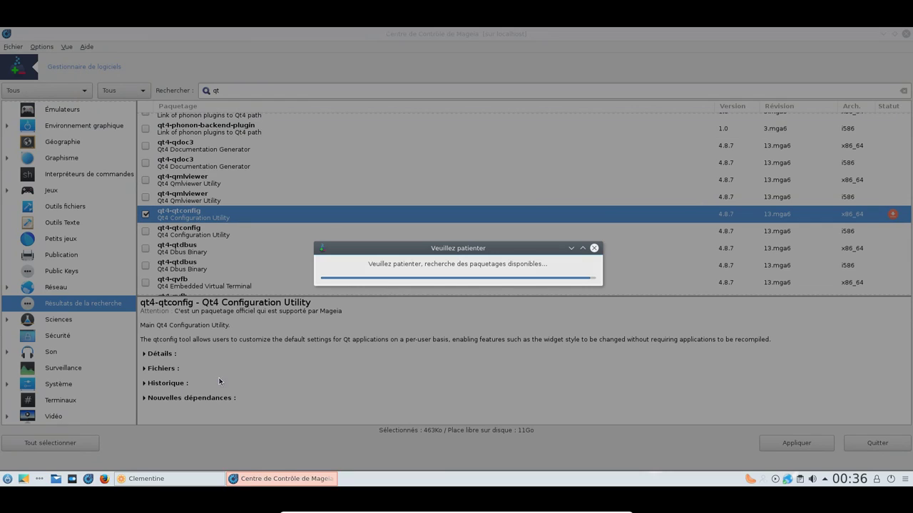
# Step: Search the application launcher for "qt" and look over the entries in its Outils category
pyautogui.click(7, 479)
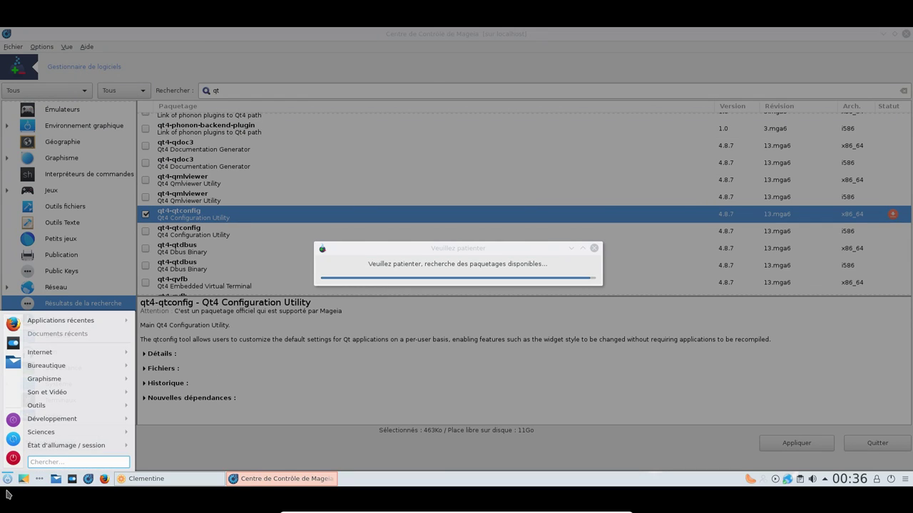
pyautogui.write('qt')
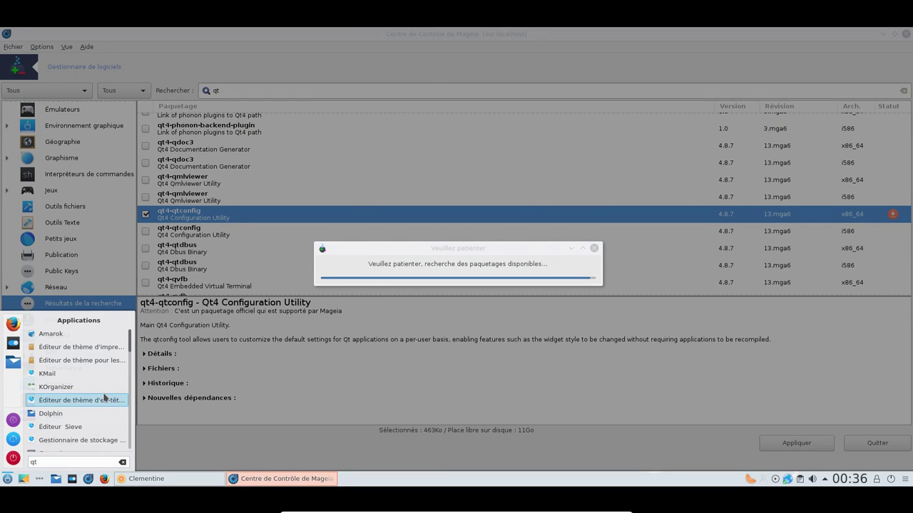
pyautogui.click(7, 479)
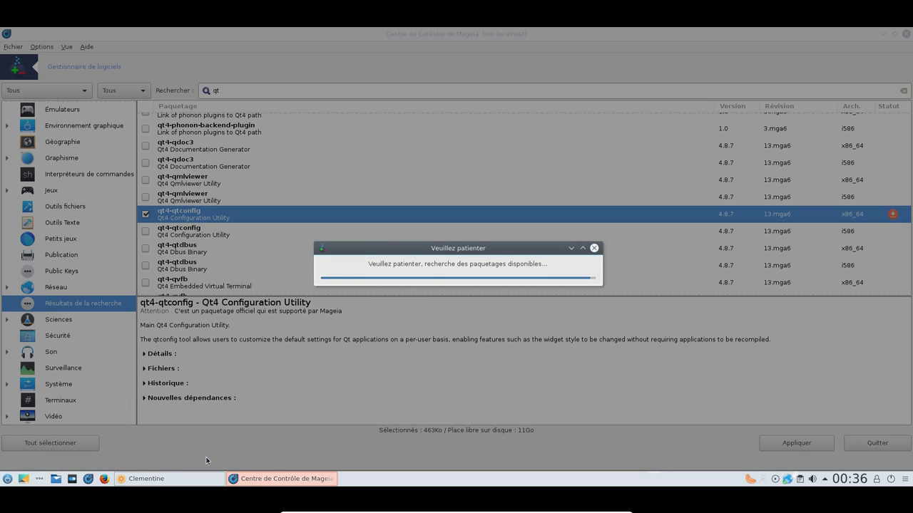
pyautogui.click(5, 482)
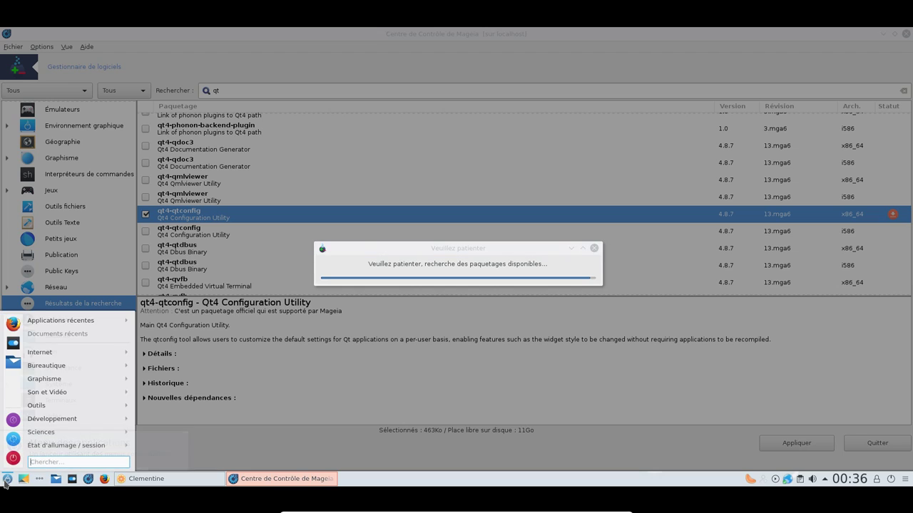
pyautogui.moveTo(70, 406)
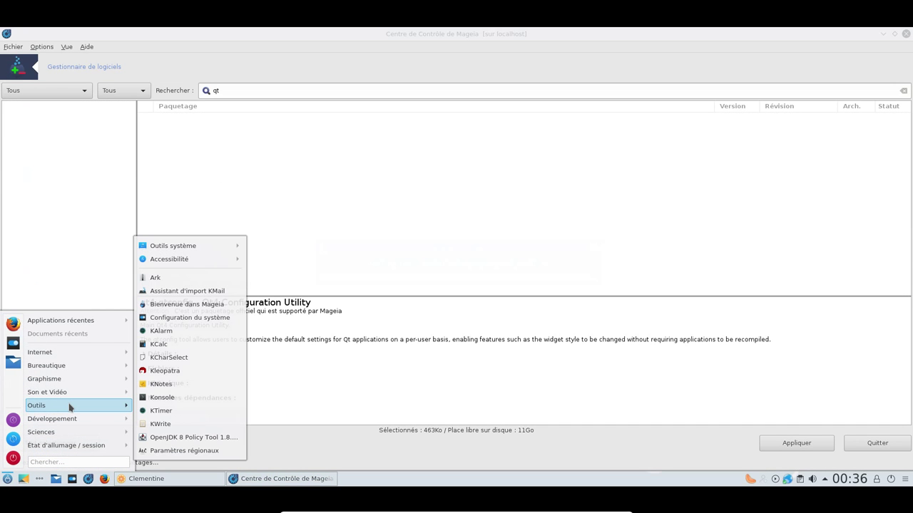
pyautogui.click(201, 234)
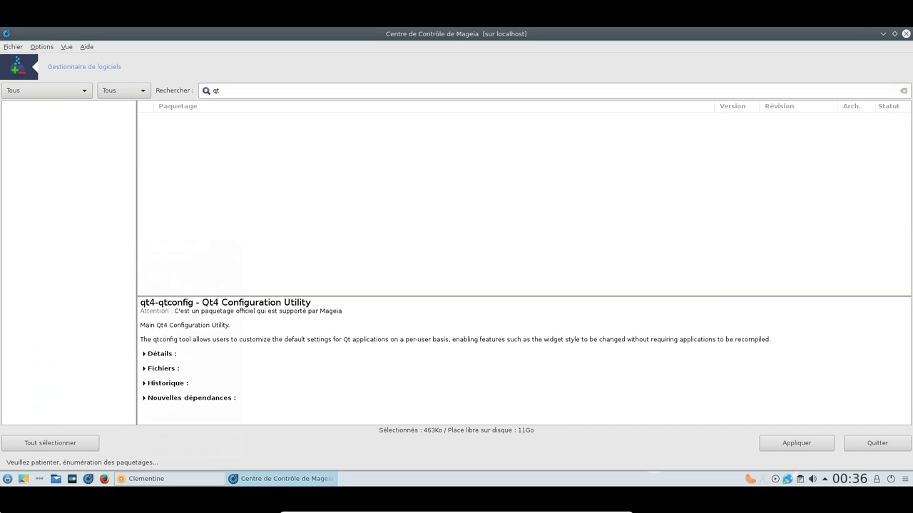
# Step: Search the application launcher for "config", look over the matching applications and dismiss the launcher
pyautogui.click(6, 478)
pyautogui.write('config')
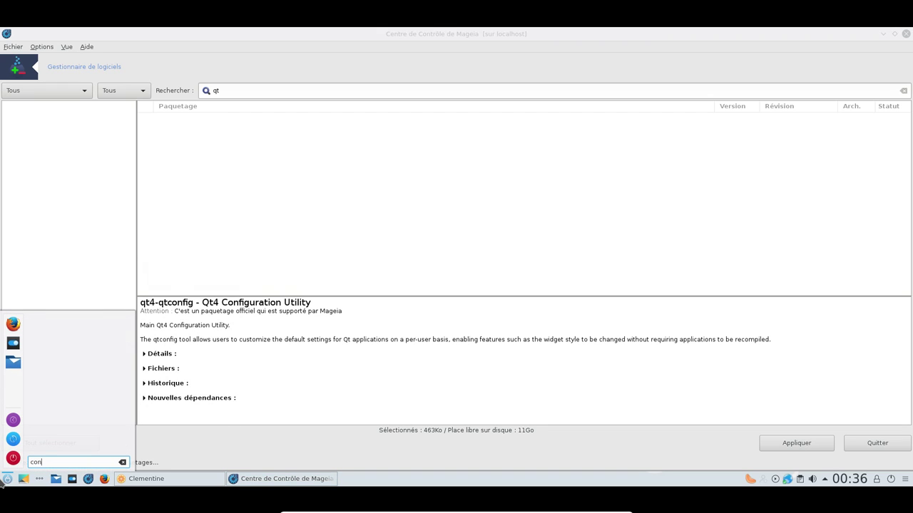
pyautogui.scroll(-1, 106, 420)
pyautogui.scroll(-1, 103, 389)
pyautogui.scroll(1, 71, 385)
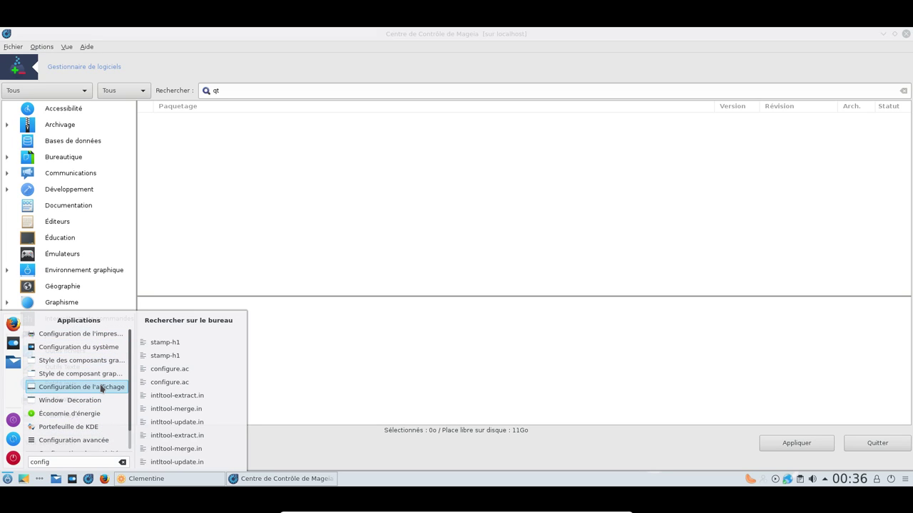
pyautogui.scroll(-1, 85, 403)
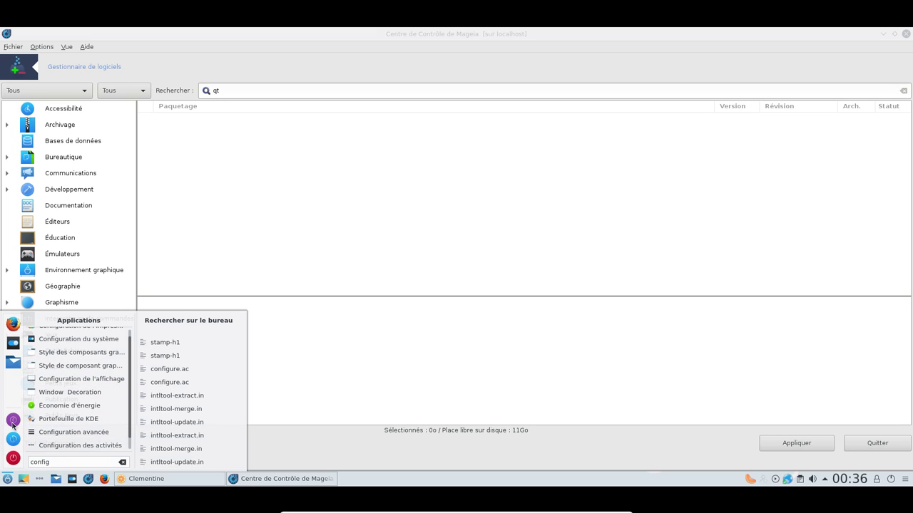
pyautogui.press('Escape')
# Step: Log out of the Plasma session, log back in with the account password and close the Mageia welcome window
pyautogui.hotkey('ctrl', 'alt', 'Delete')
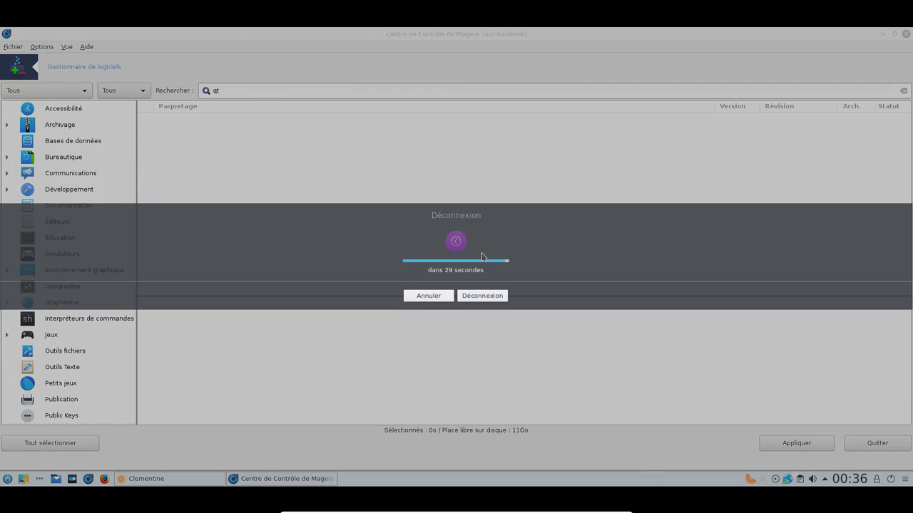
pyautogui.press('Return')
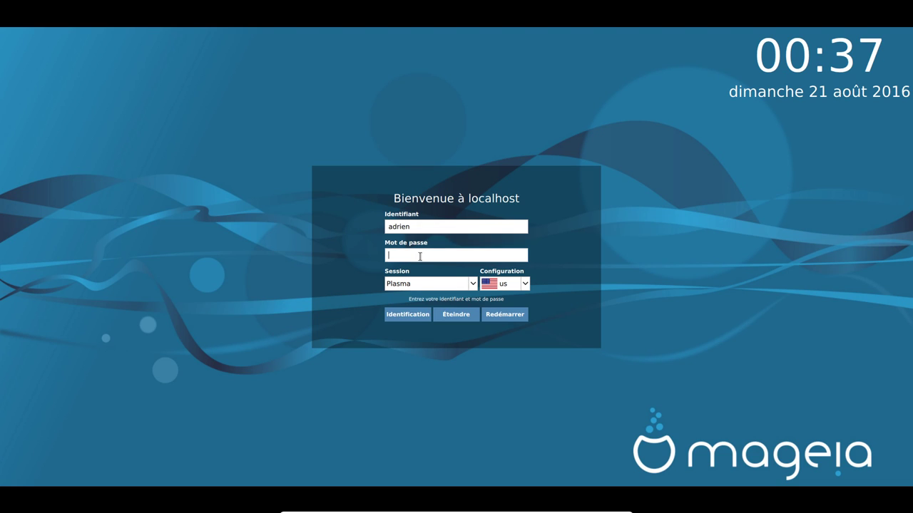
pyautogui.write('********')
pyautogui.press('Return')
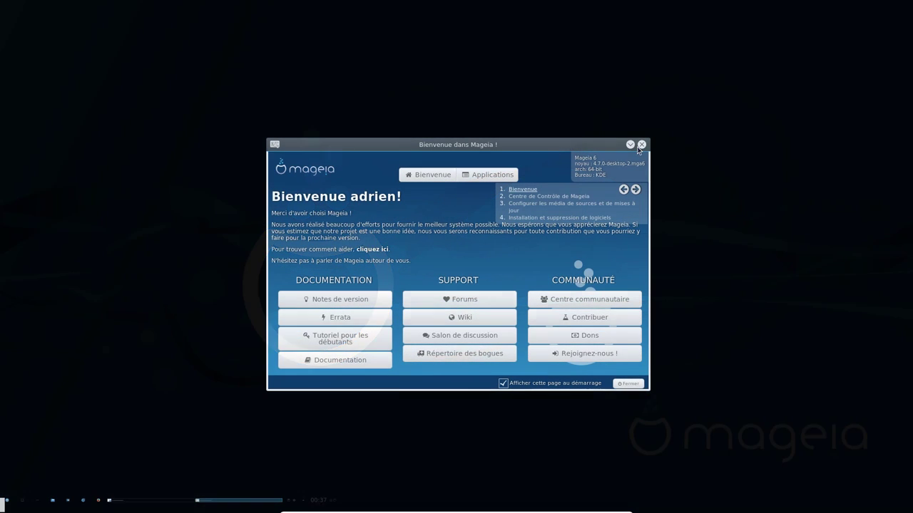
pyautogui.click(641, 145)
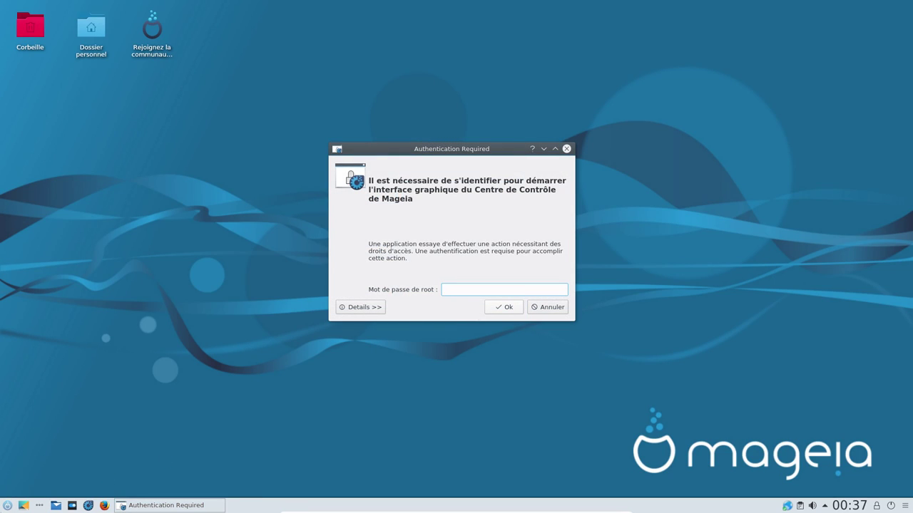
# Step: Open the system settings in the new session, examine the application appearance modules and close the settings
pyautogui.click(7, 506)
pyautogui.moveTo(44, 477)
pyautogui.click(13, 369)
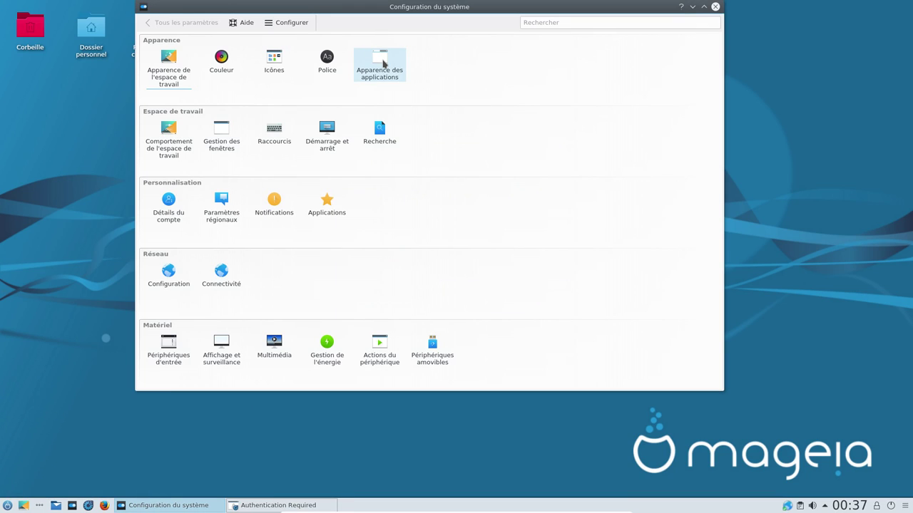
pyautogui.click(383, 64)
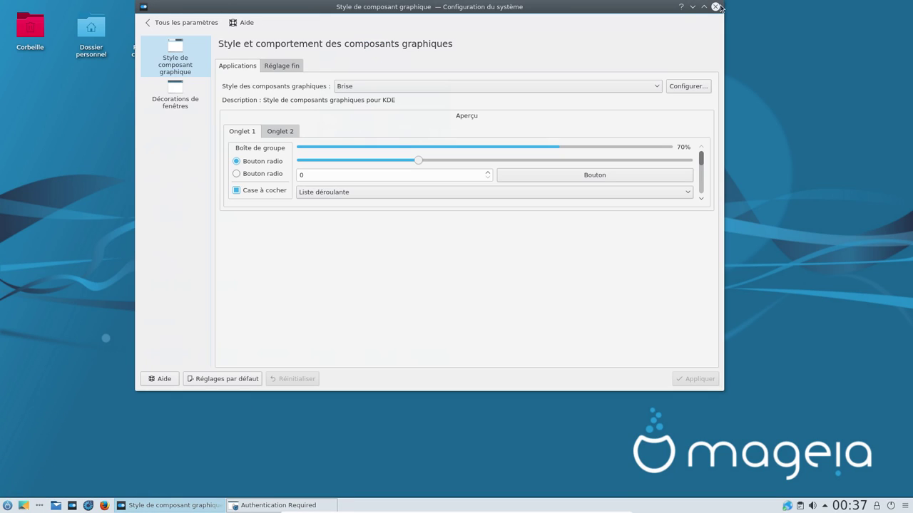
pyautogui.click(716, 7)
# Step: Search the application launcher for "Qt", look through the matching applications and clear the search
pyautogui.click(8, 505)
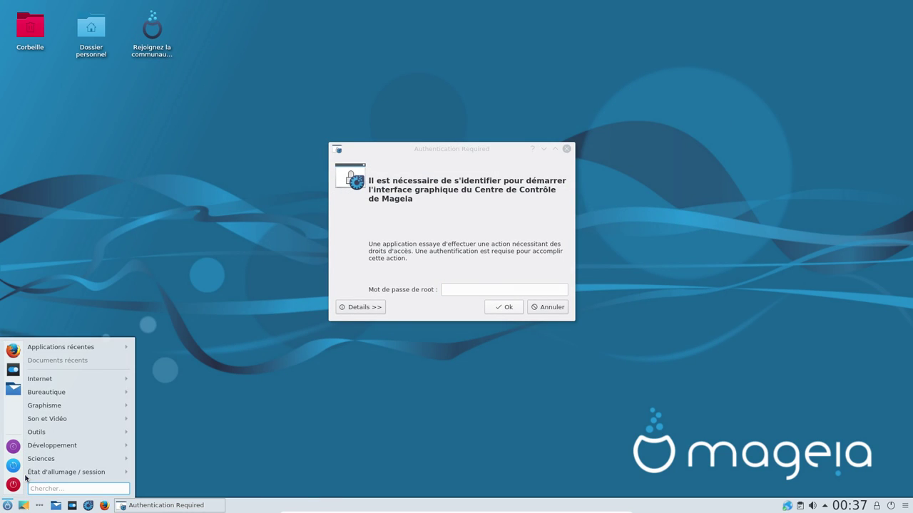
pyautogui.write('Qt')
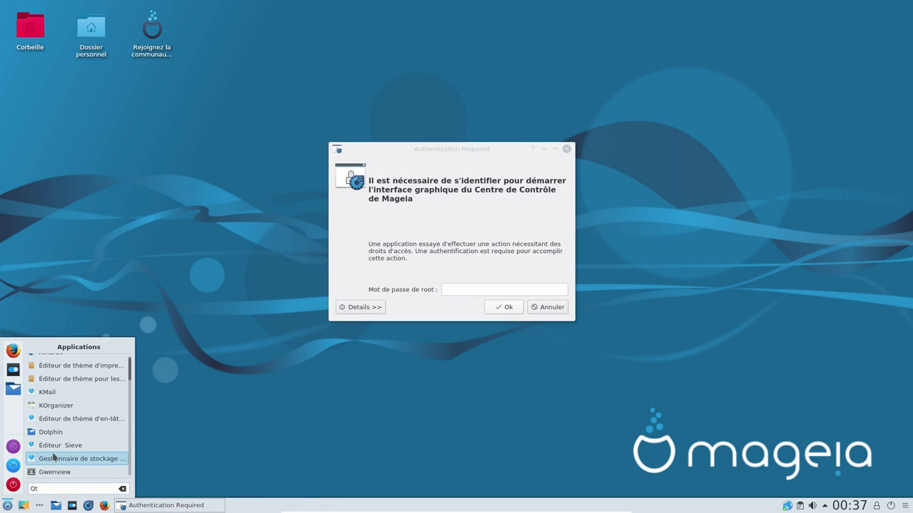
pyautogui.scroll(-3, 132, 400)
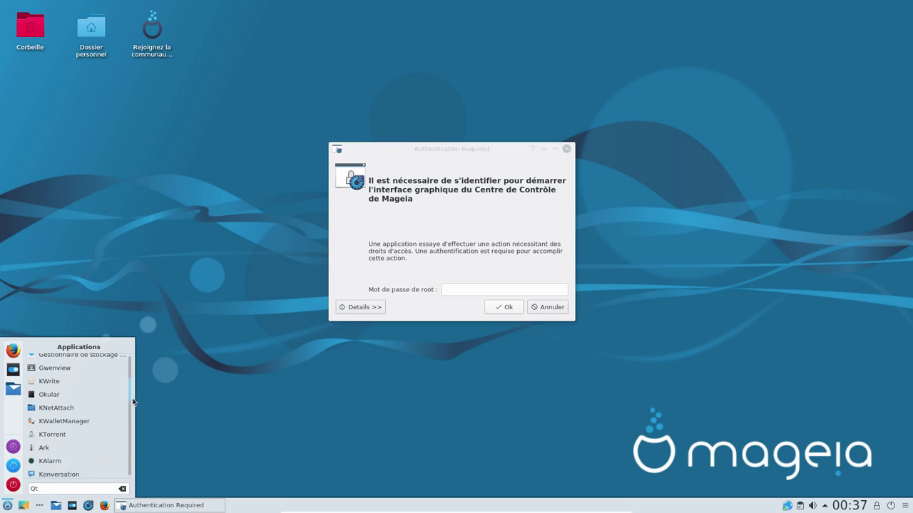
pyautogui.moveTo(132, 402); pyautogui.dragTo(123, 482)
pyautogui.click(122, 488)
# Step: Look over the launcher's Internet, Son et Vidéo, Outils with its Outils système group, and Applications récentes entries, and dismiss the launcher
pyautogui.moveTo(97, 390)
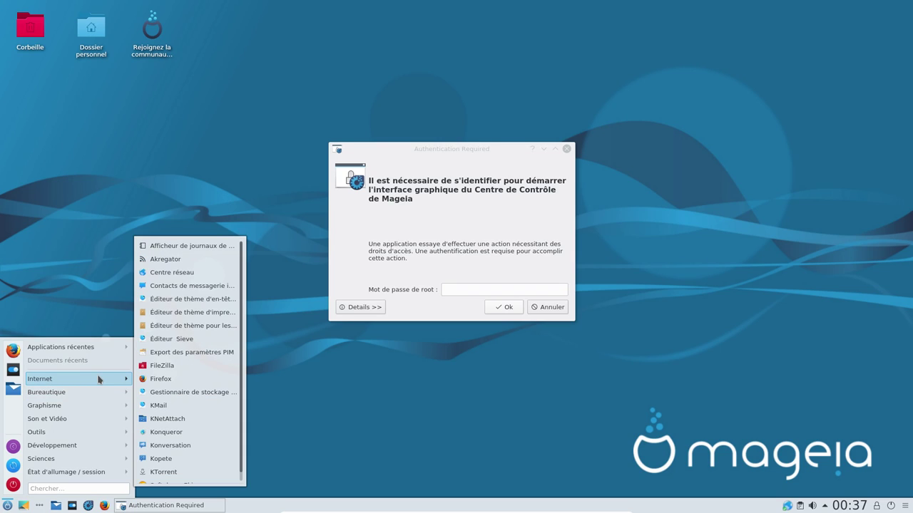
pyautogui.moveTo(56, 408)
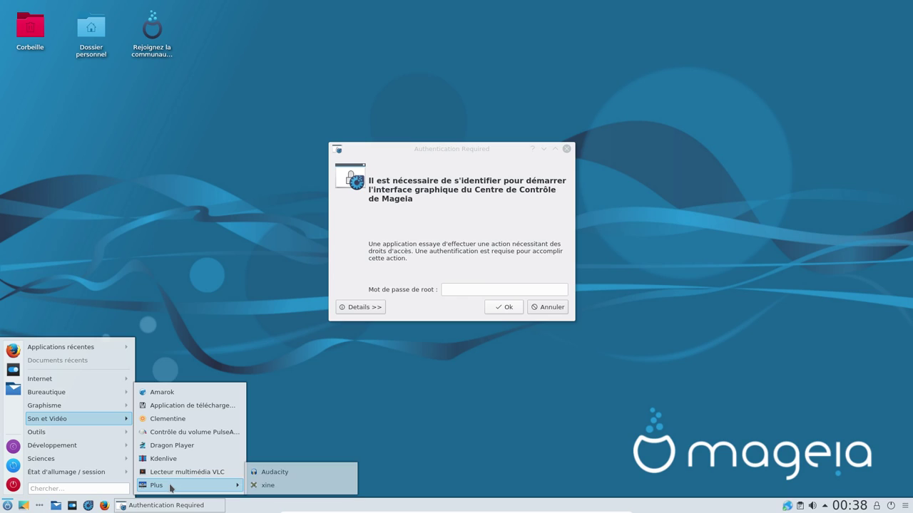
pyautogui.moveTo(85, 435)
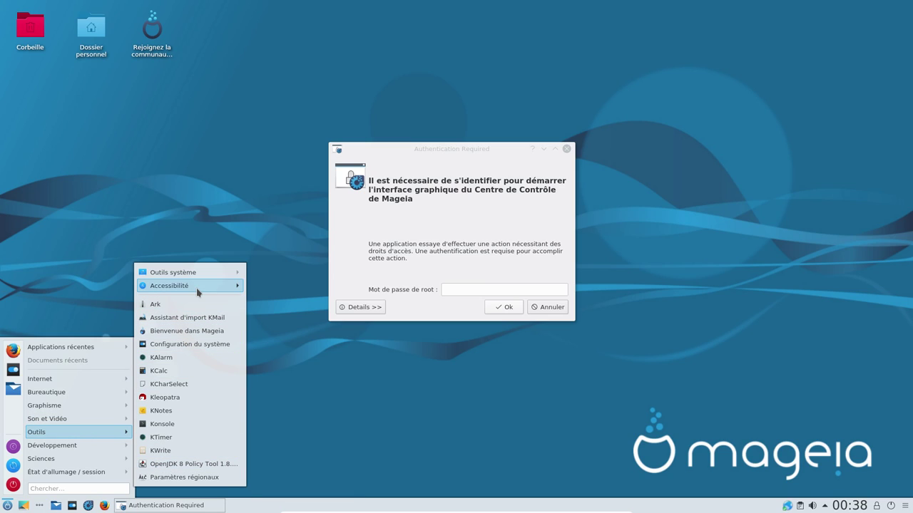
pyautogui.moveTo(202, 276)
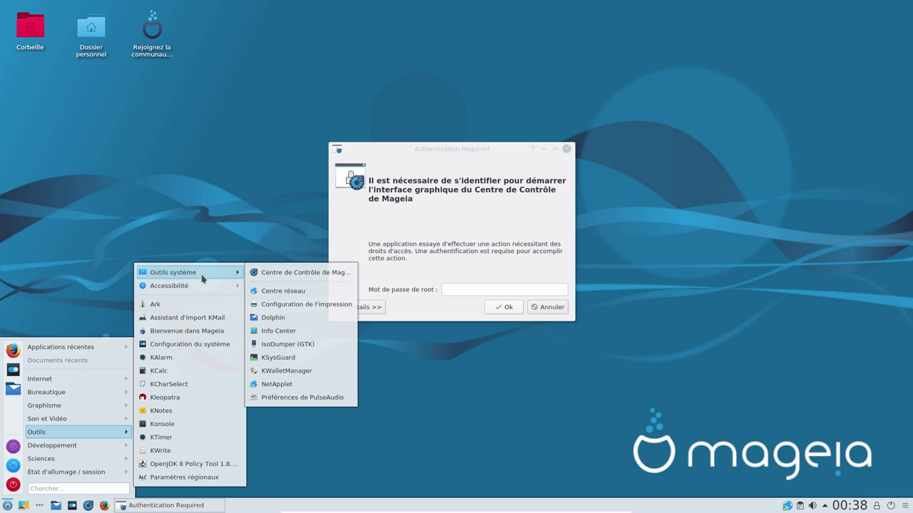
pyautogui.moveTo(48, 454)
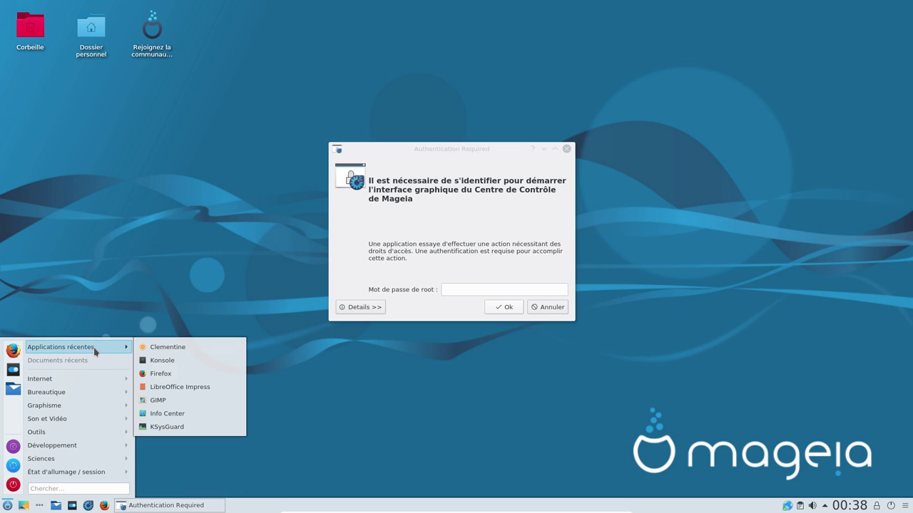
pyautogui.click(222, 199)
# Step: Cancel the pending root authentication request for the Mageia control centre and shut down the Mageia system
pyautogui.click(547, 307)
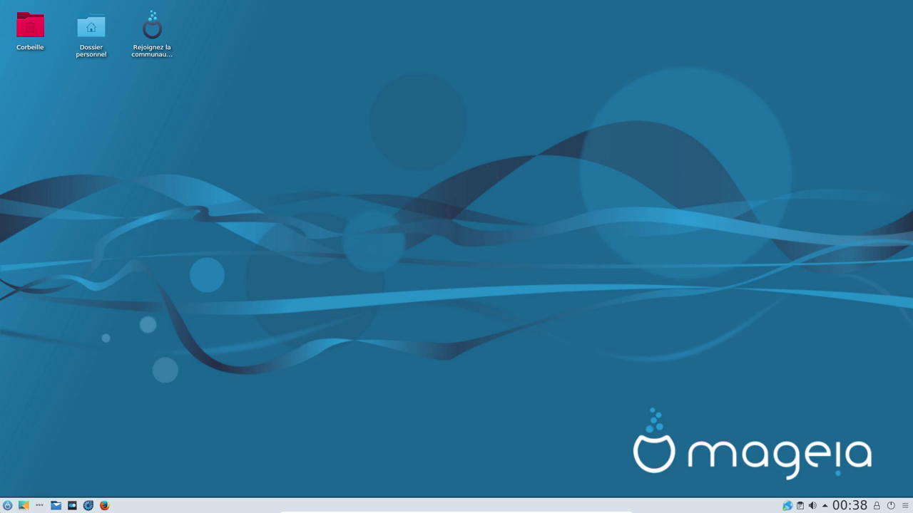
pyautogui.click(7, 505)
pyautogui.click(14, 486)
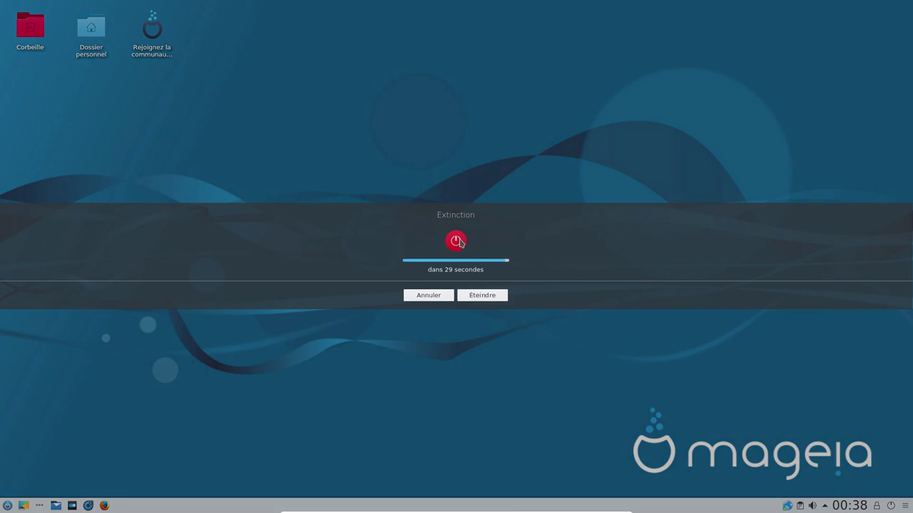
pyautogui.click(456, 240)
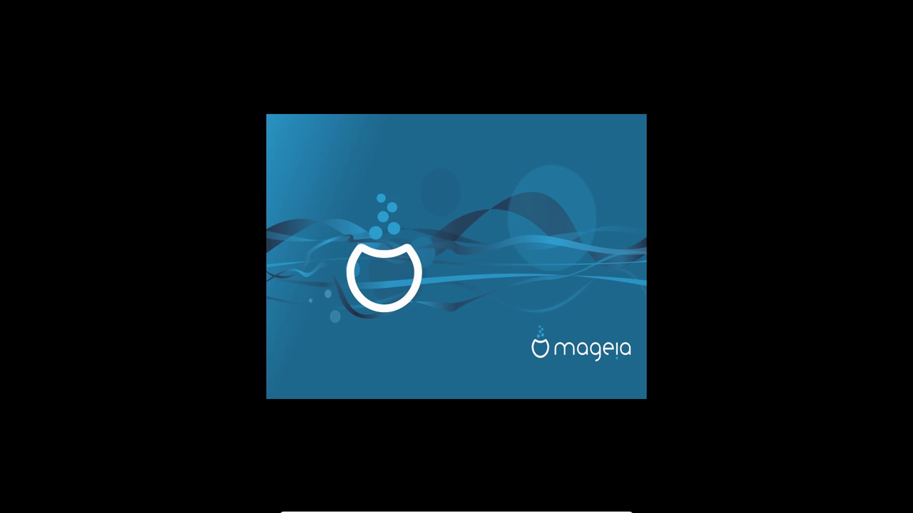
# Step: Take the virtual machine out of full screen, switch to SimpleScreenRecorder and close the Oracle VM VirtualBox manager window
pyautogui.press('Control_R+f')
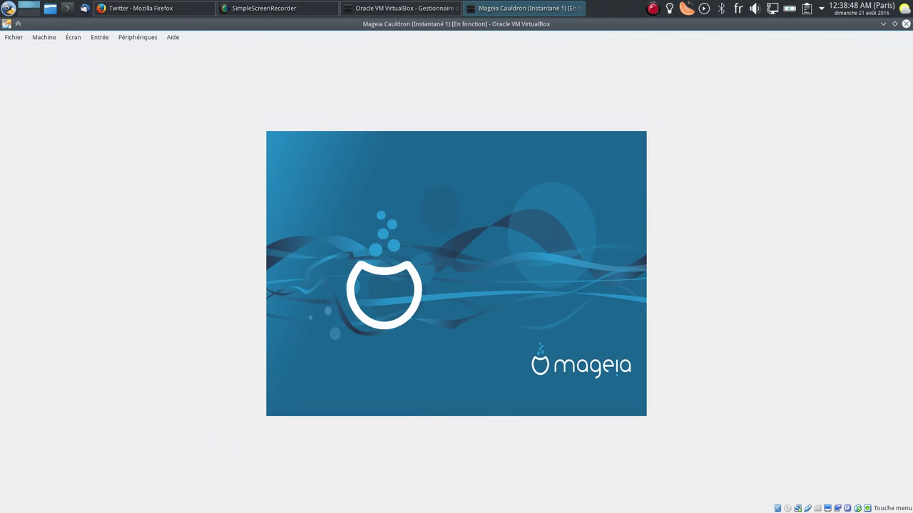
pyautogui.click(296, 8)
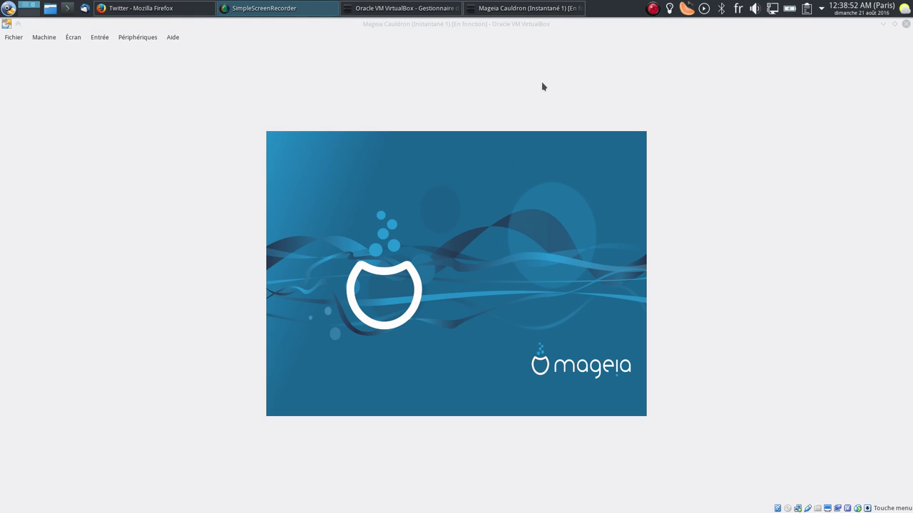
pyautogui.click(400, 8)
pyautogui.click(737, 88)
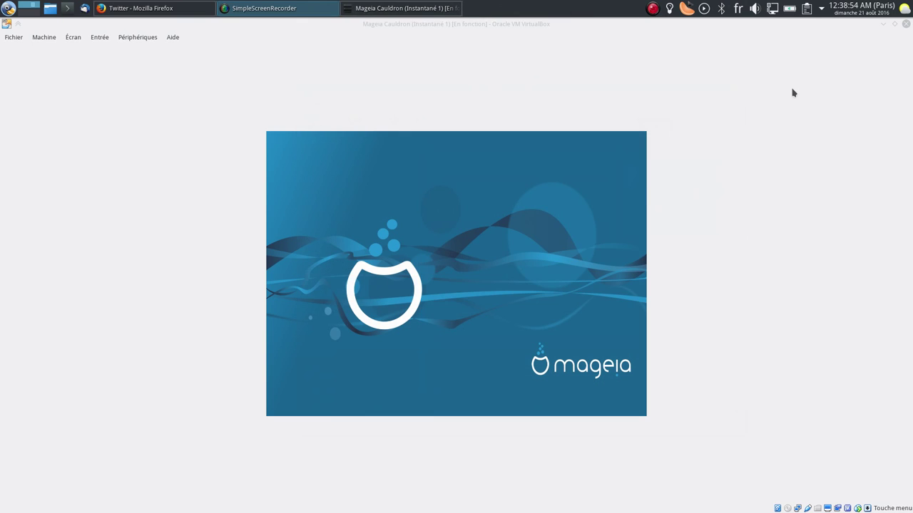